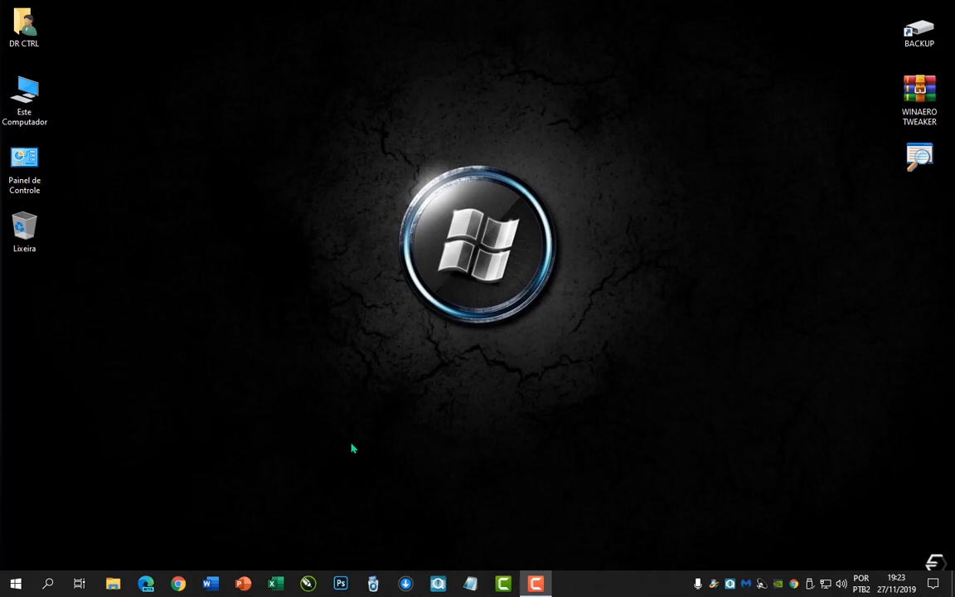
Open Bloco de Notas from the Acessórios do Windows group of installed apps
left_click(571, 397)
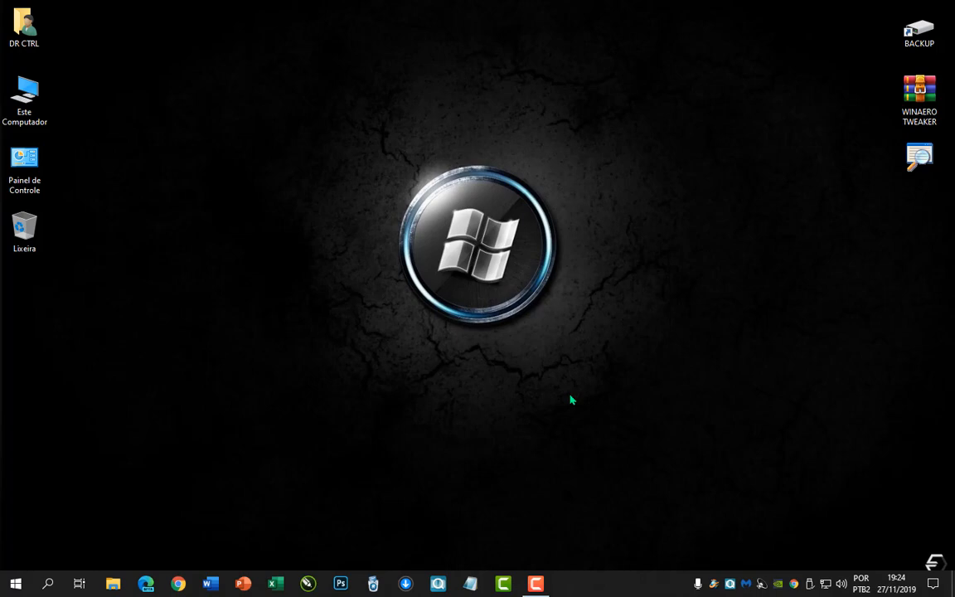
left_click(16, 583)
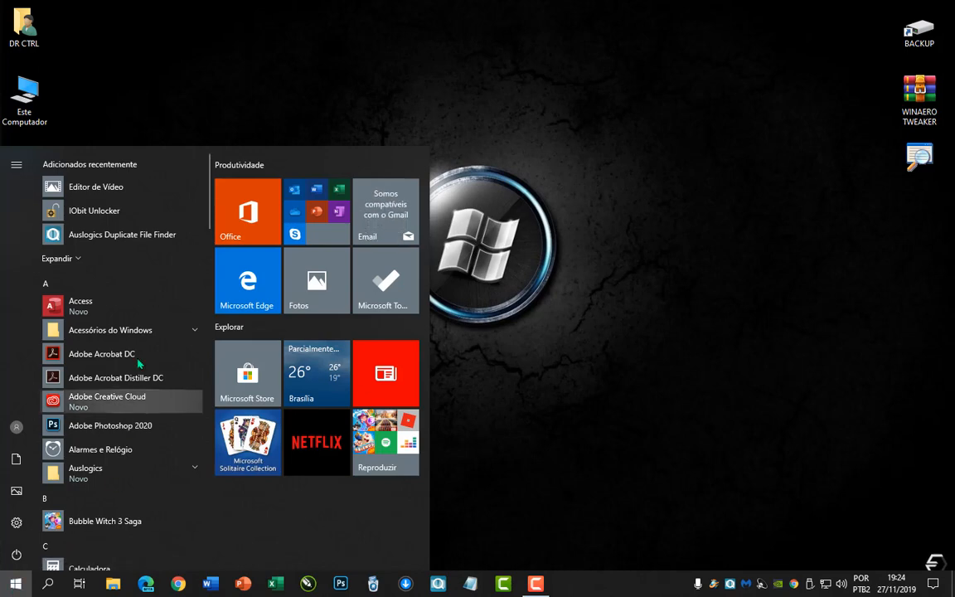
scroll(143, 334, "down", 7)
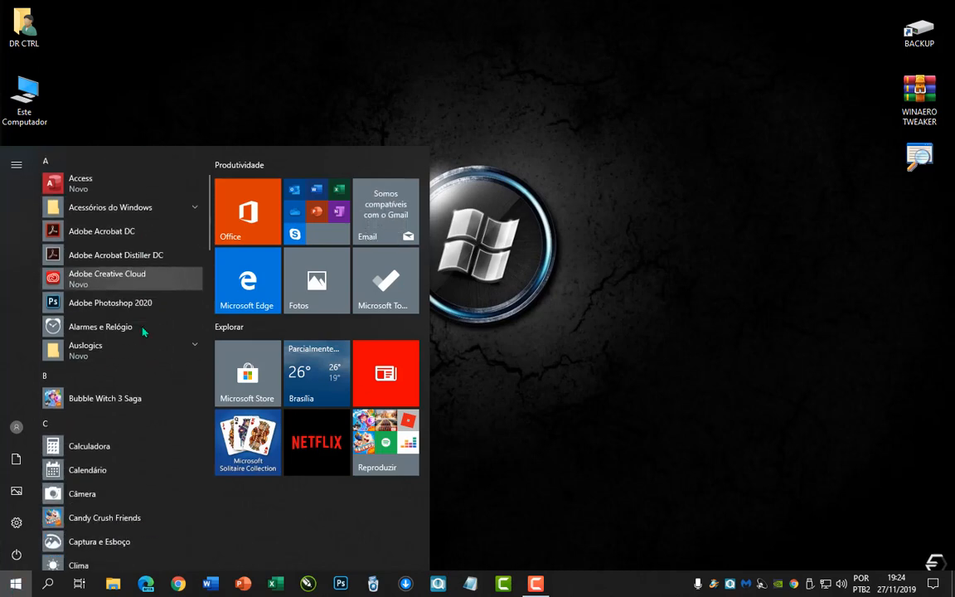
scroll(146, 333, "down", 10)
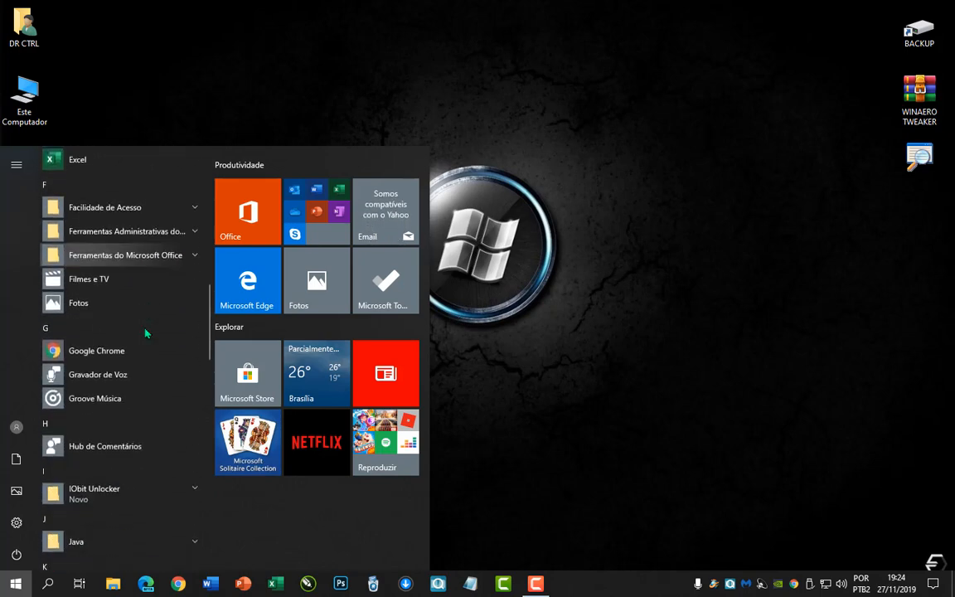
scroll(147, 340, "up", 15)
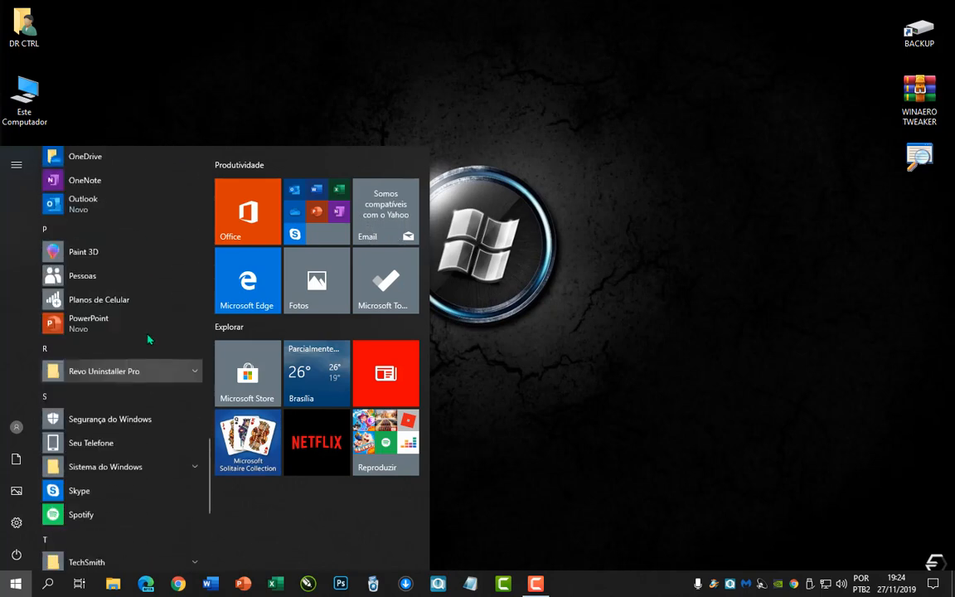
scroll(154, 349, "up", 1)
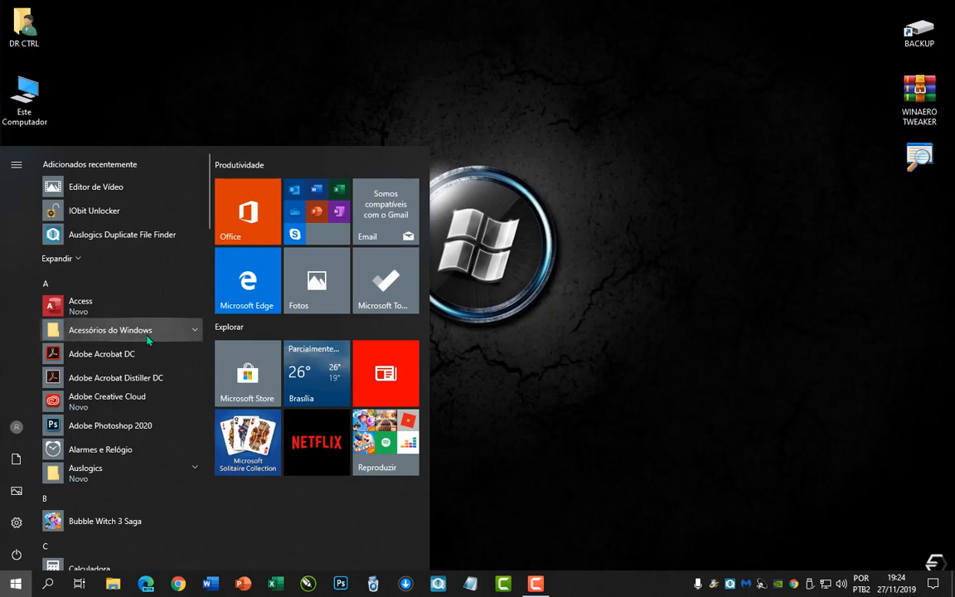
left_click(98, 331)
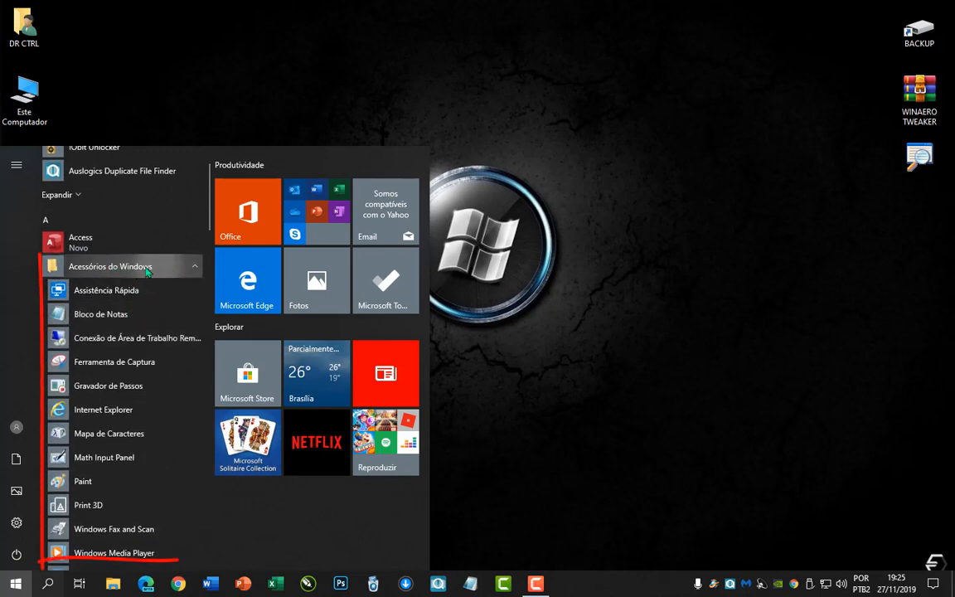
scroll(141, 249, "down", 1)
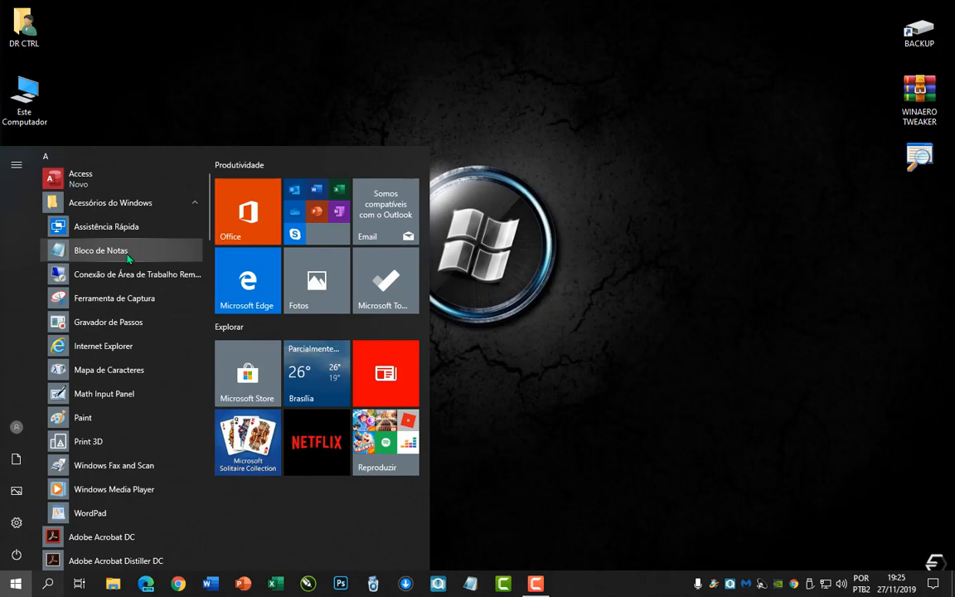
left_click(100, 251)
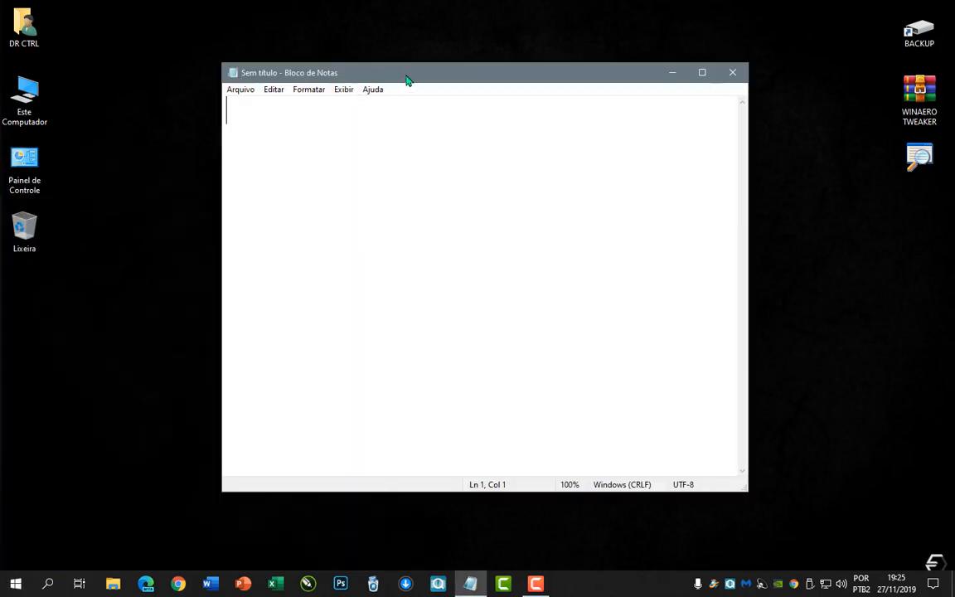
Reposition the blank note's window slightly and write "Testando o bloco de notas" on its first line
left_click_drag(406, 79, 382, 75)
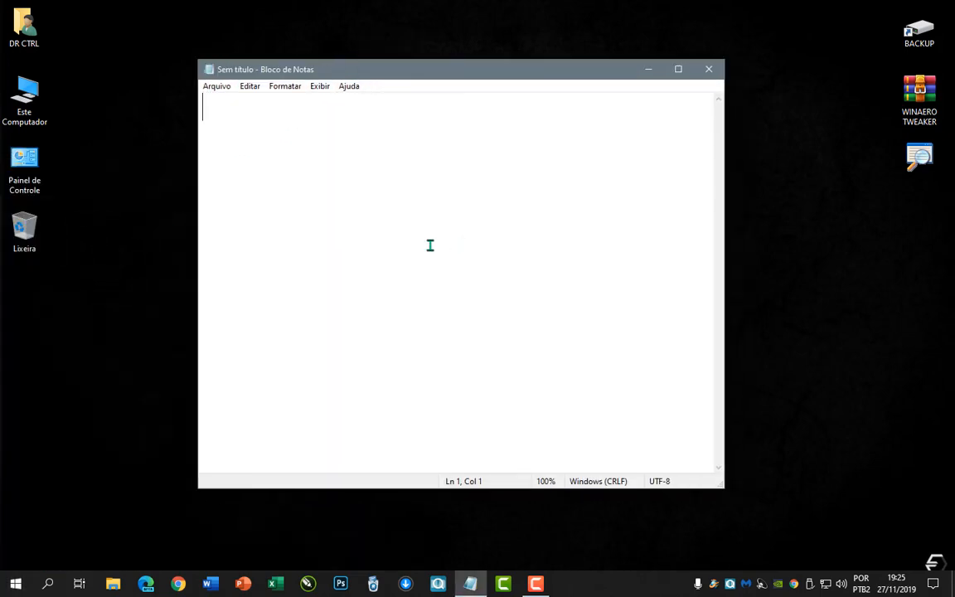
mouse_move(450, 74)
left_mouse_down()
mouse_move(431, 73)
mouse_move(449, 75)
left_mouse_up()
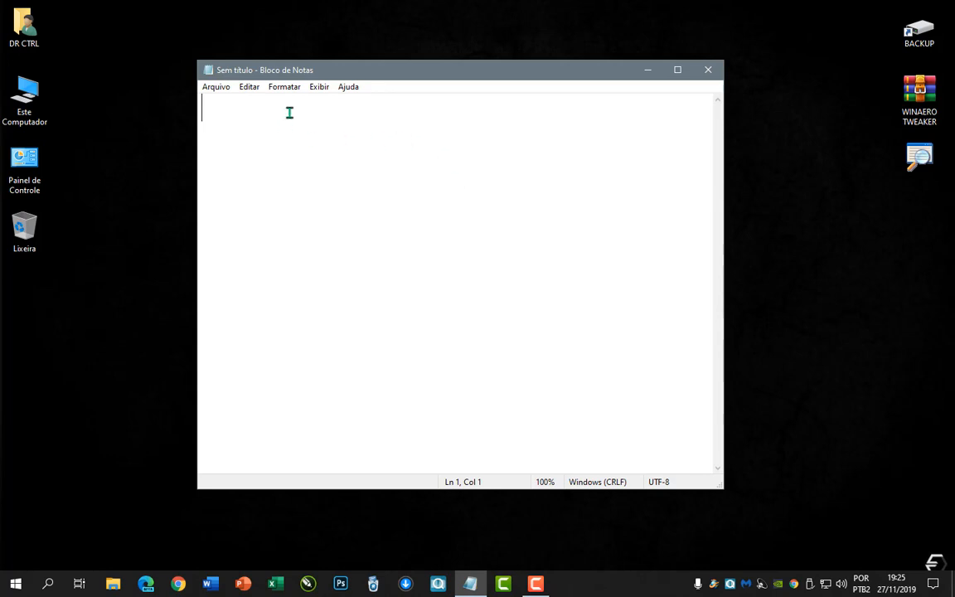
left_click_drag(437, 70, 435, 83)
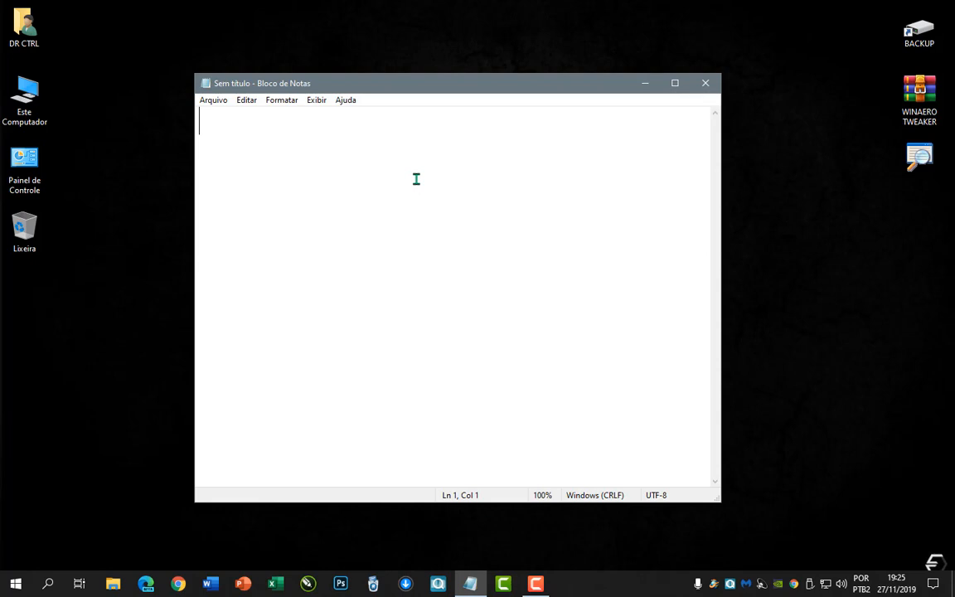
type("Test")
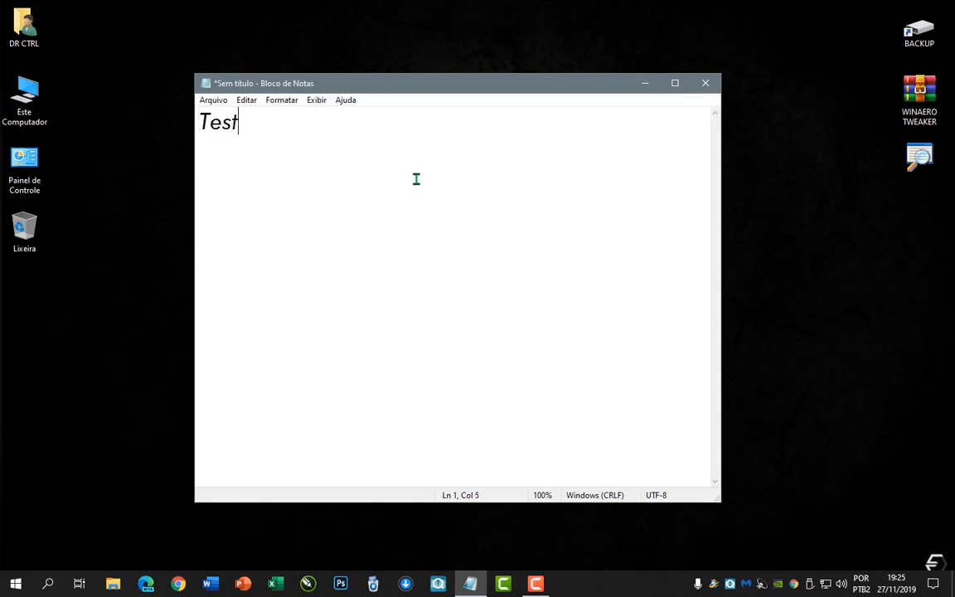
type("ando o bl")
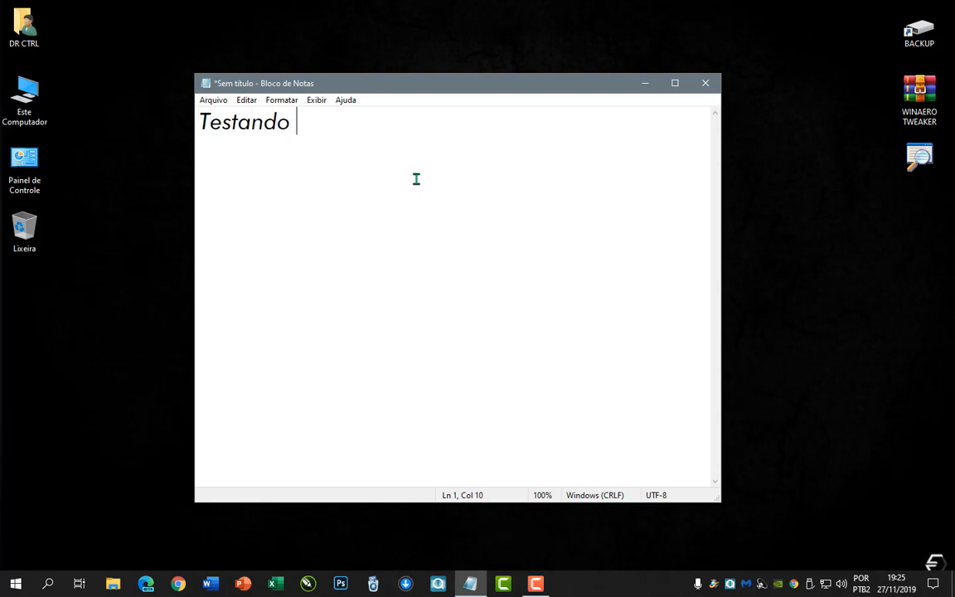
type("oco de notas")
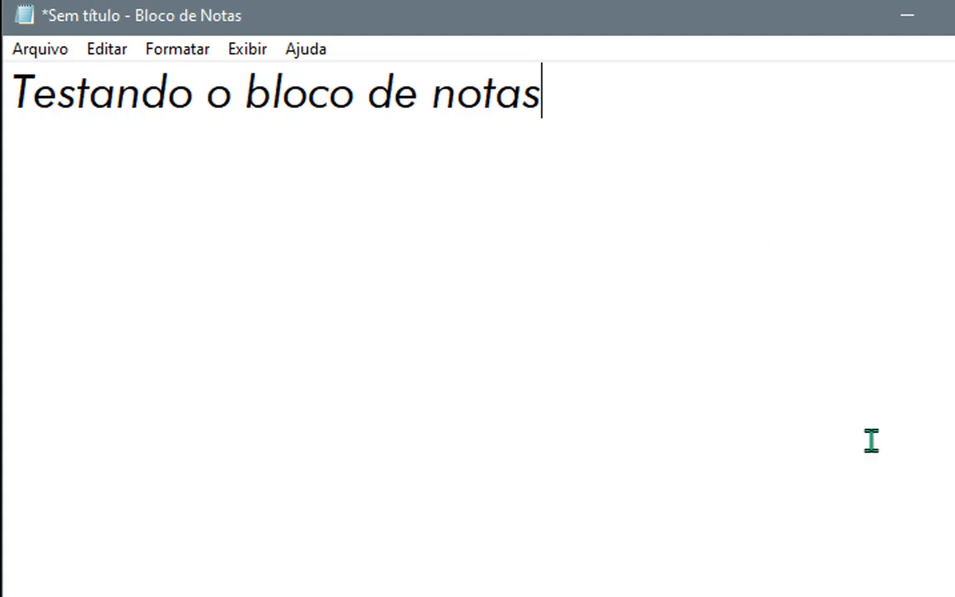
Extend the first line of the note with " - aula de windows 10"
type("- wind")
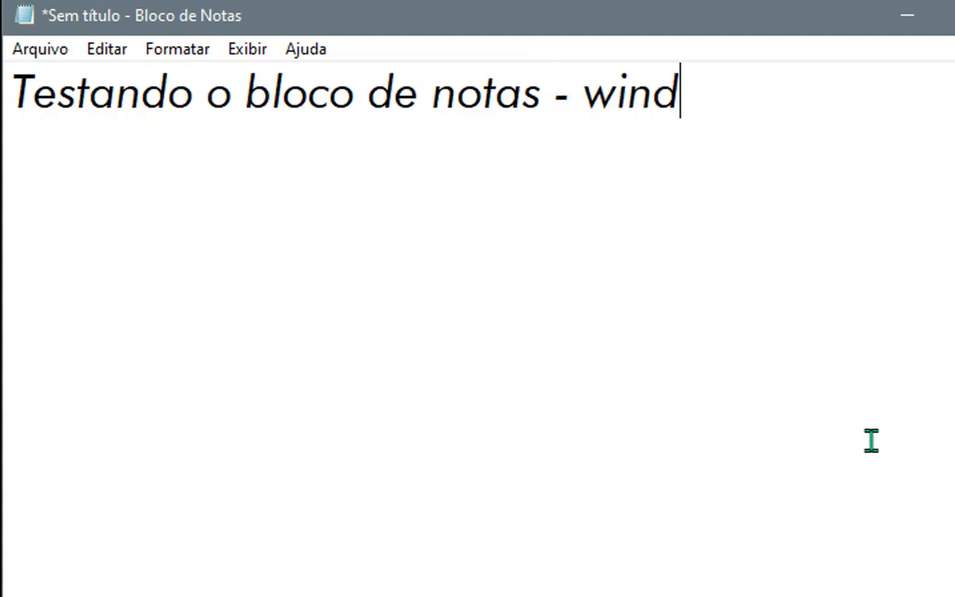
key("BackSpace")
key("BackSpace")
key("BackSpace")
key("BackSpace")
type("aul")
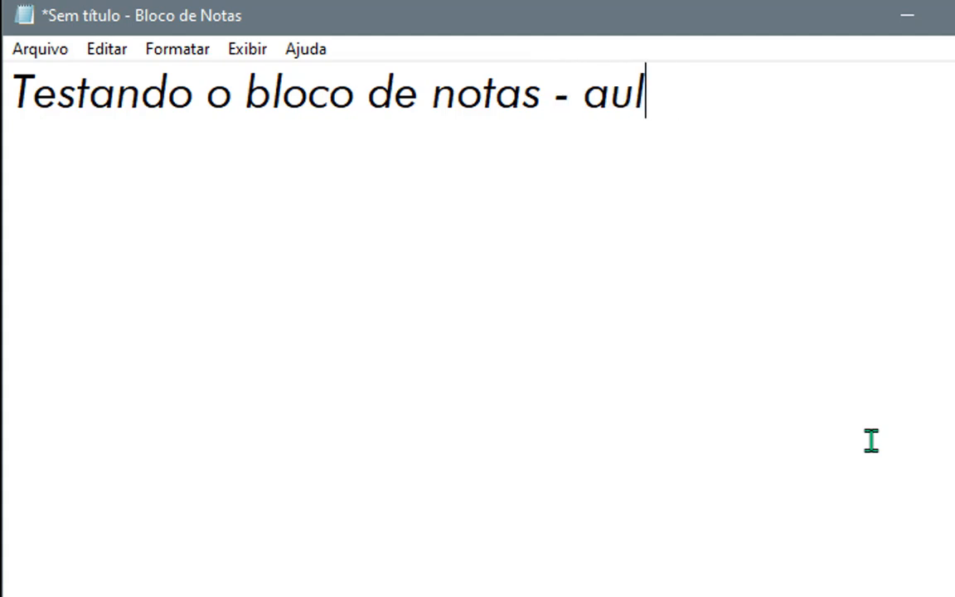
type("a de windows 1")
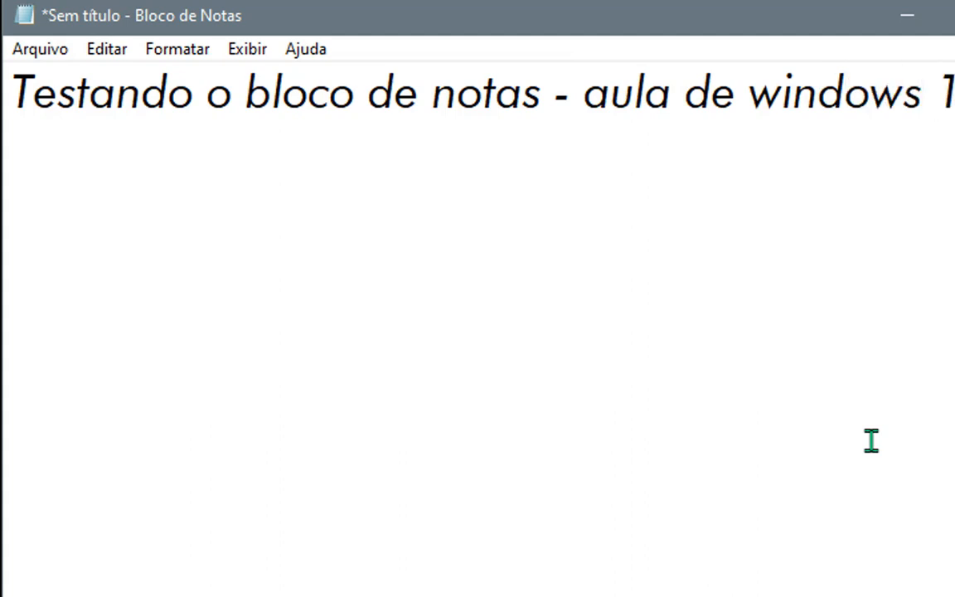
Add " - terceira aula" after "windows 10" at the end of the sentence
key("Return")
type("te")
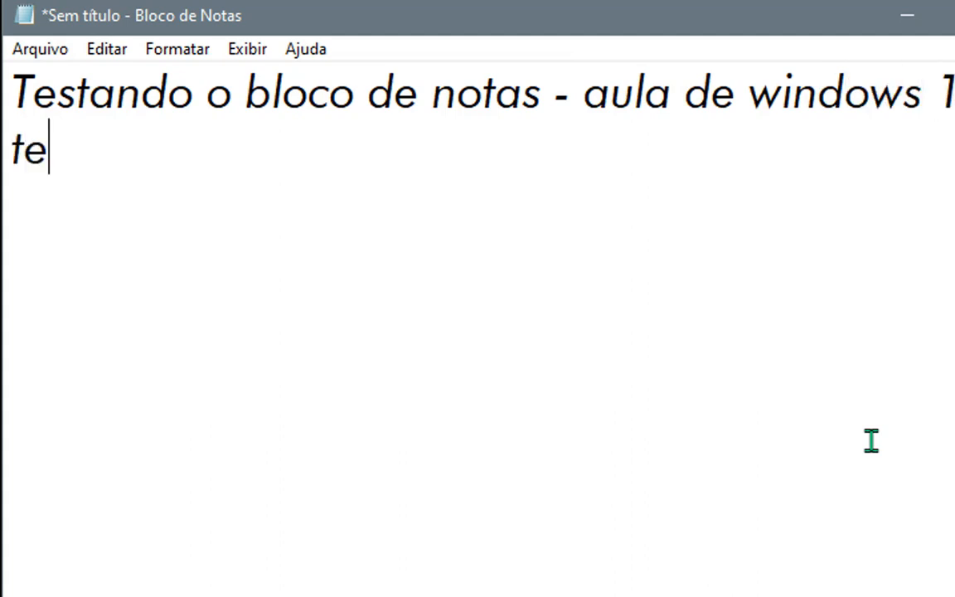
type("rceira aula")
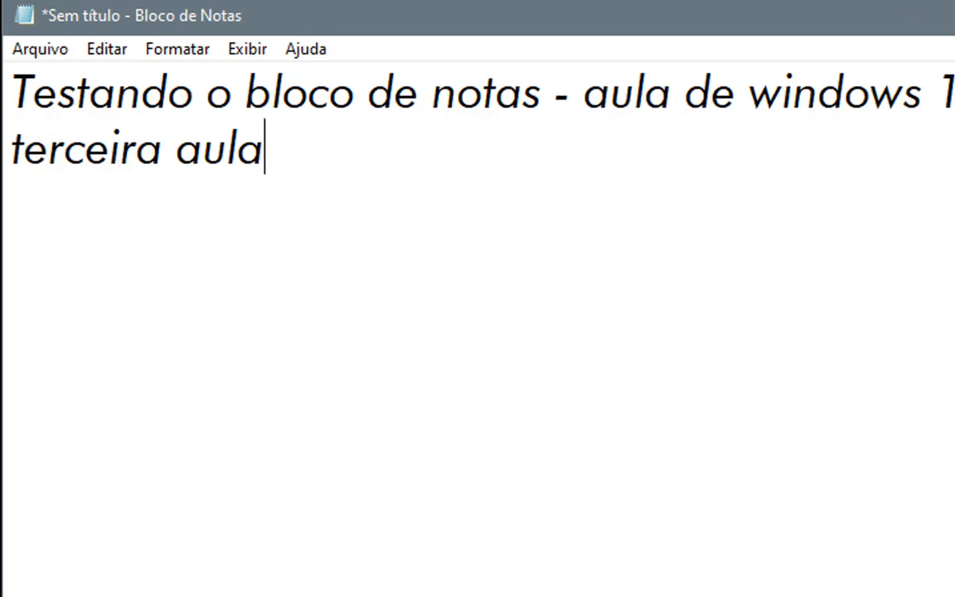
key("ctrl+z")
left_click_drag(954, 248, 954, 207)
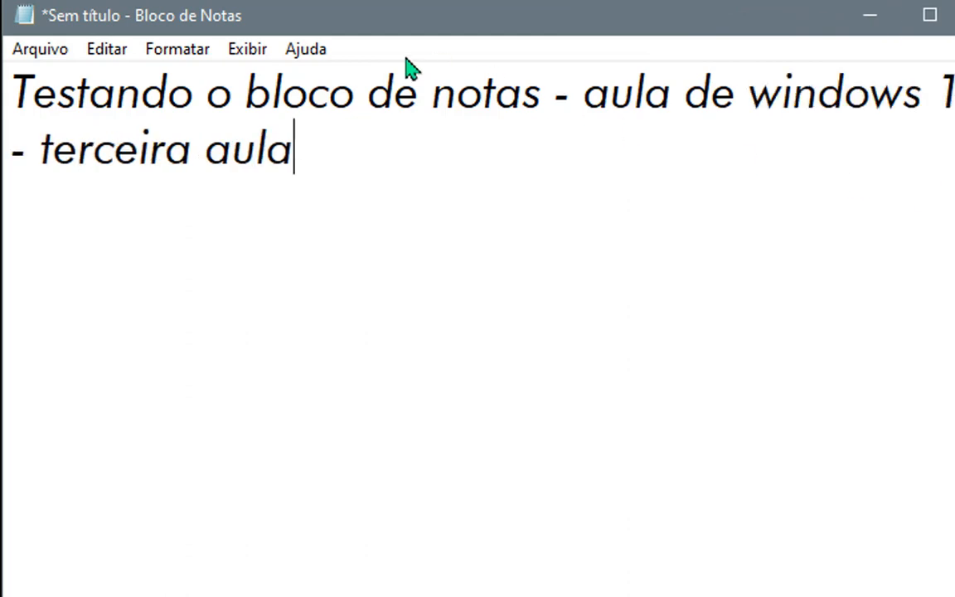
Turn off automatic line wrapping and view the sentence from beginning to end
left_click(176, 55)
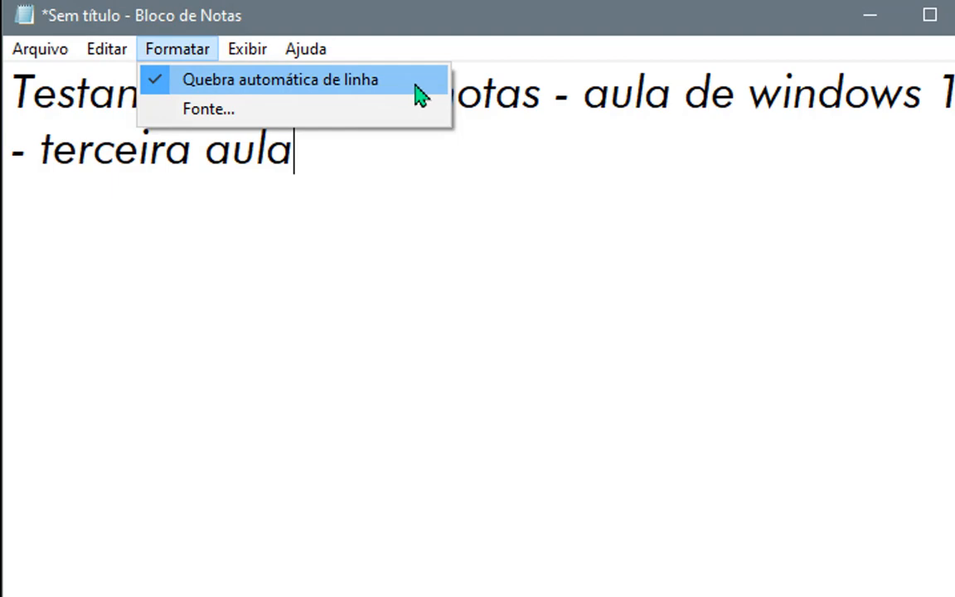
left_click(227, 85)
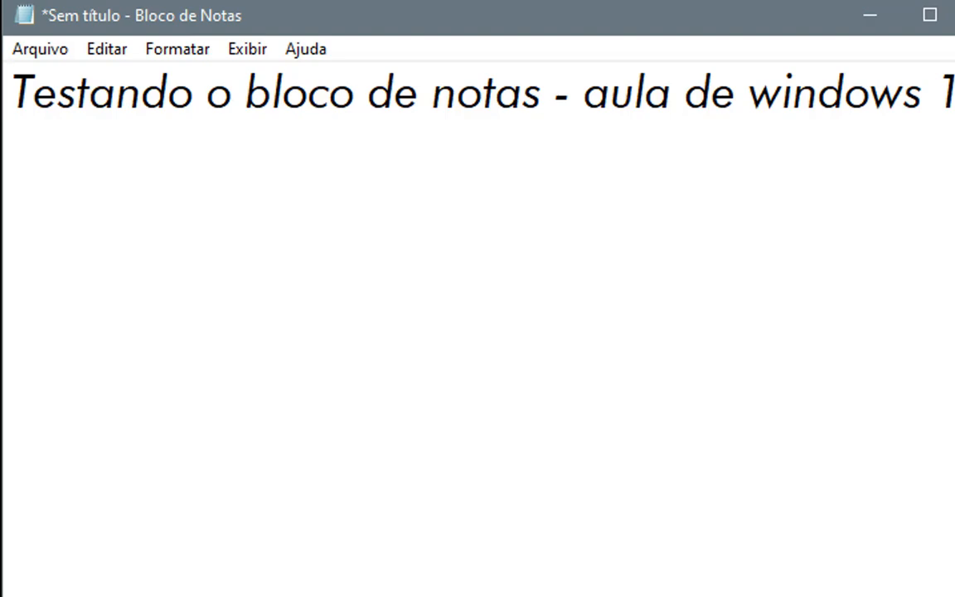
scroll(478, 329, "right", 4)
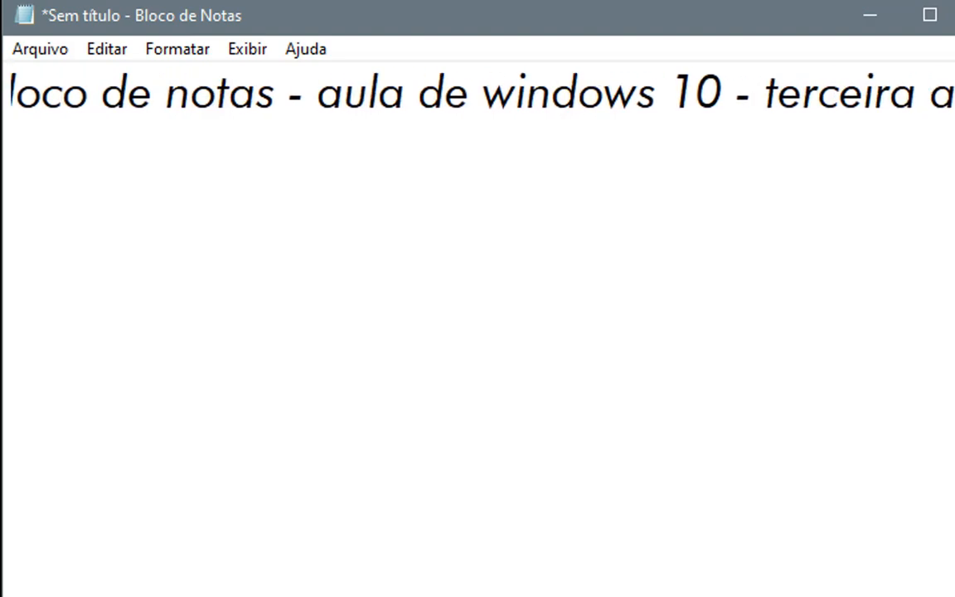
scroll(477, 91, "left", 4)
scroll(477, 91, "right", 4)
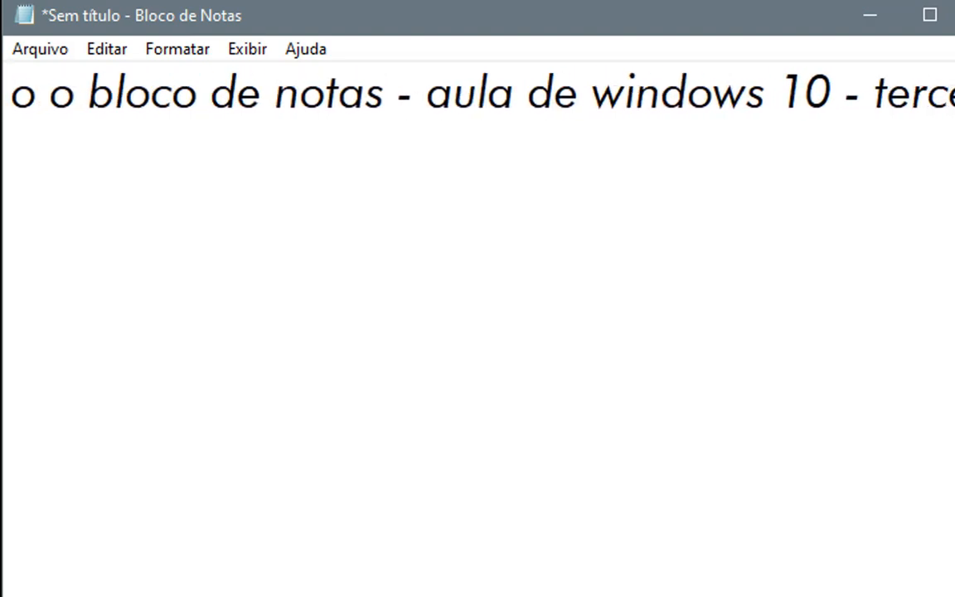
scroll(478, 91, "left", 4)
scroll(478, 91, "right", 3)
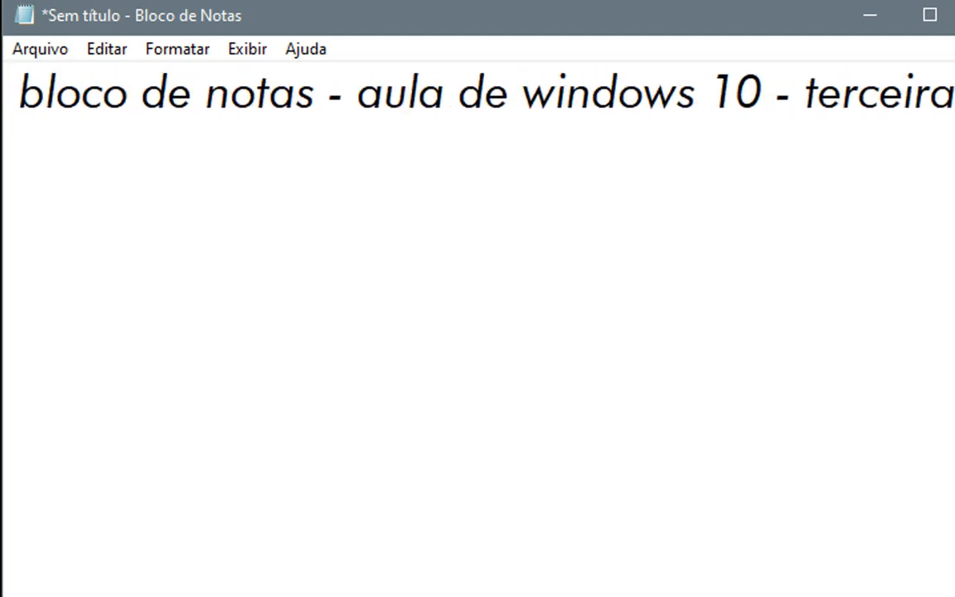
scroll(477, 92, "left", 3)
scroll(516, 419, "right", 3)
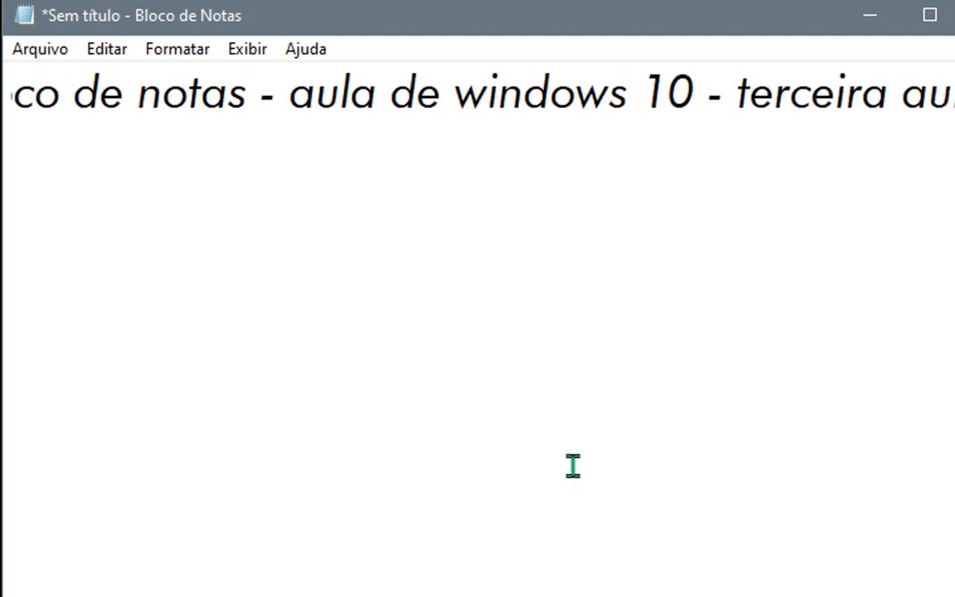
Turn automatic line wrapping back on and place the cursor at the end of the text
left_click(177, 58)
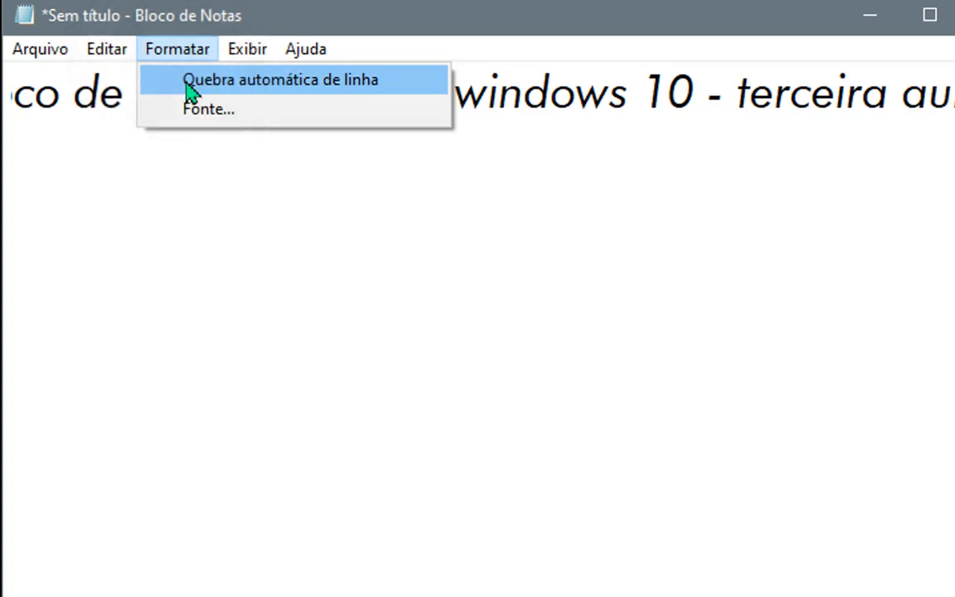
left_click(294, 93)
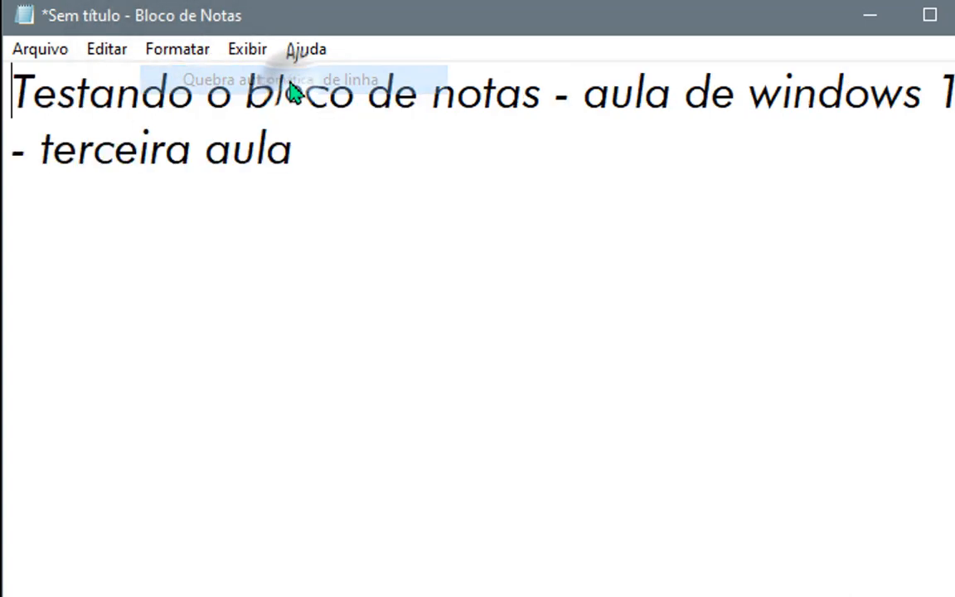
left_click(192, 56)
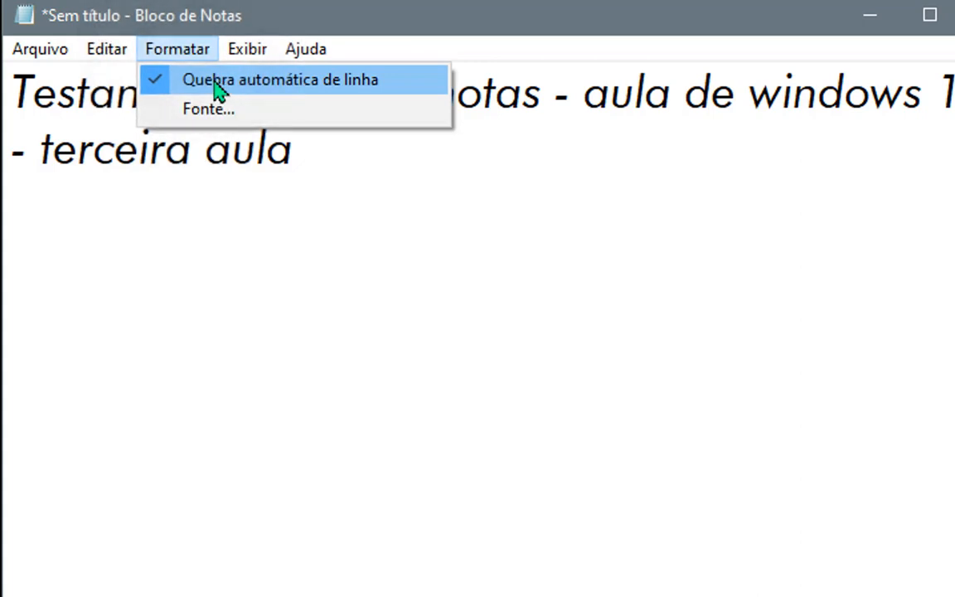
left_click(400, 149)
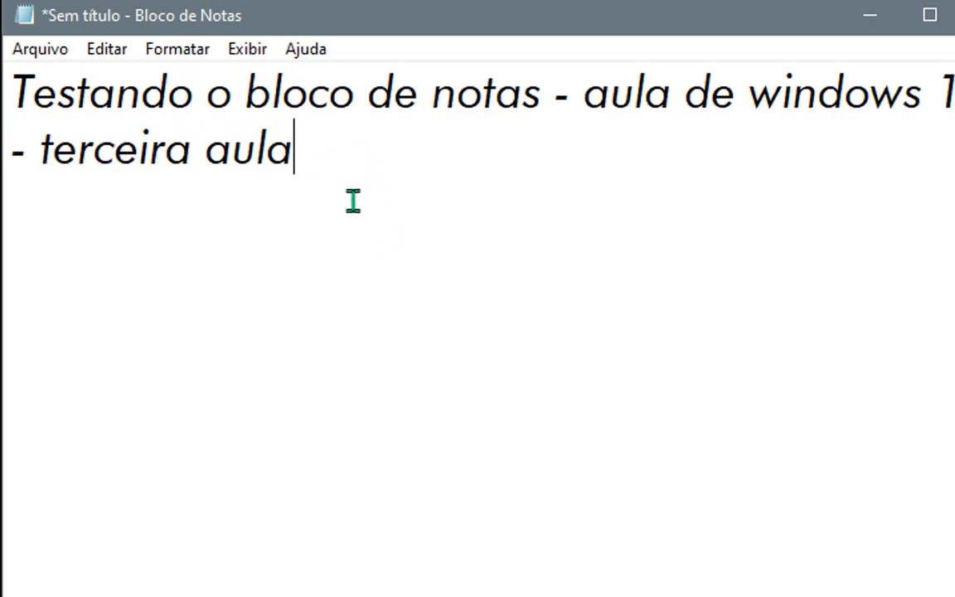
Open the font settings and browse the list of available fonts
left_click(191, 58)
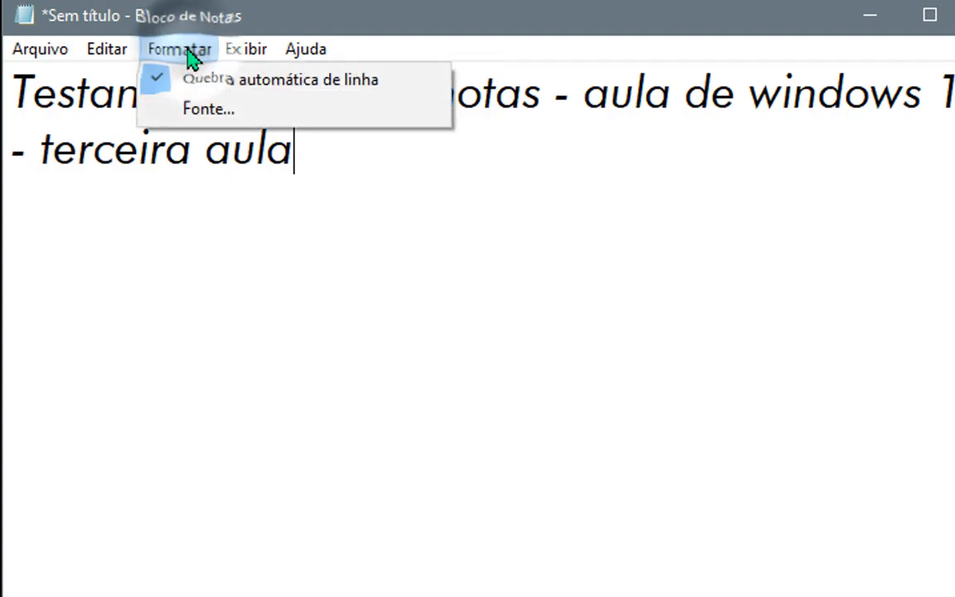
left_click(249, 116)
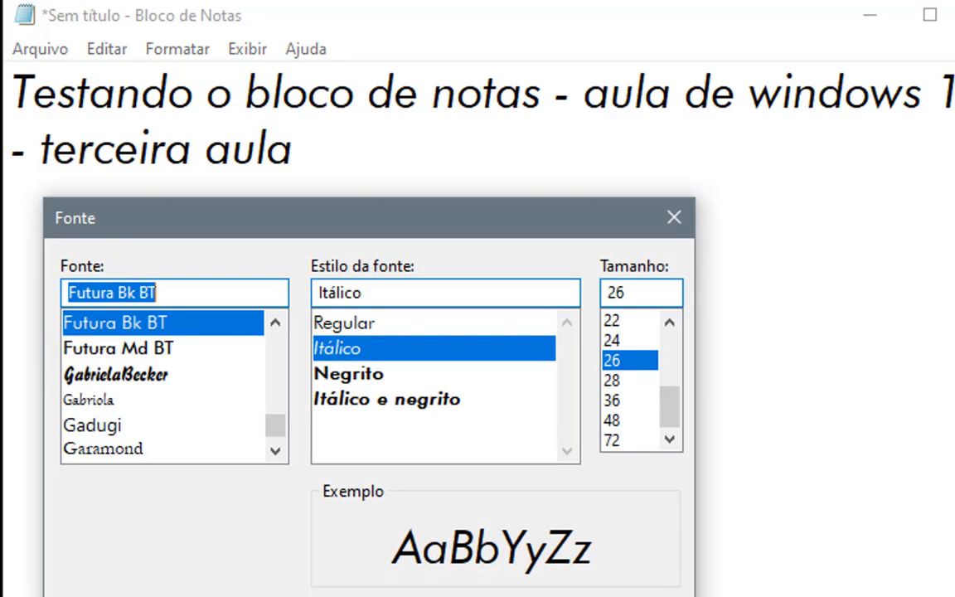
left_click_drag(330, 229, 431, 209)
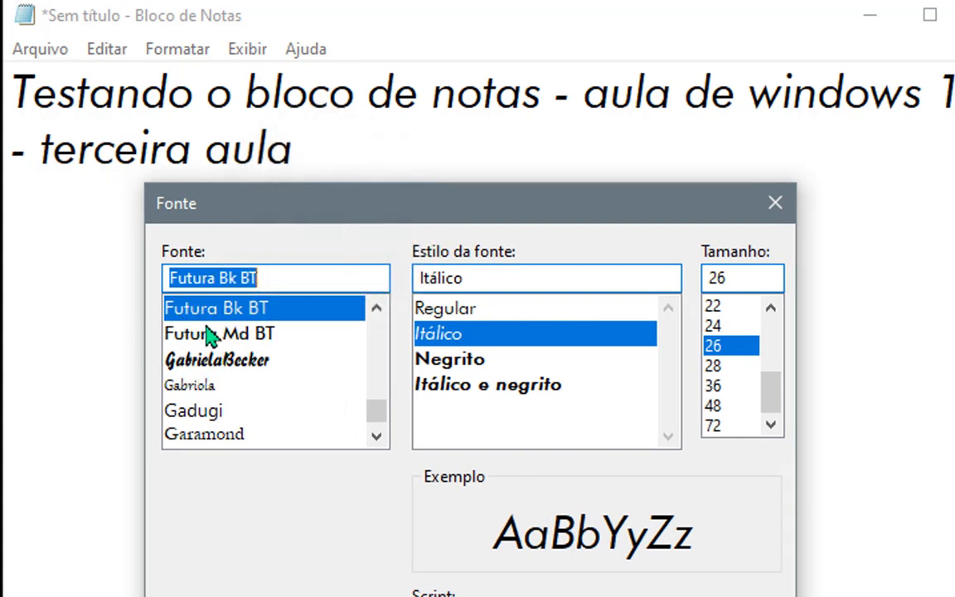
left_click(378, 311)
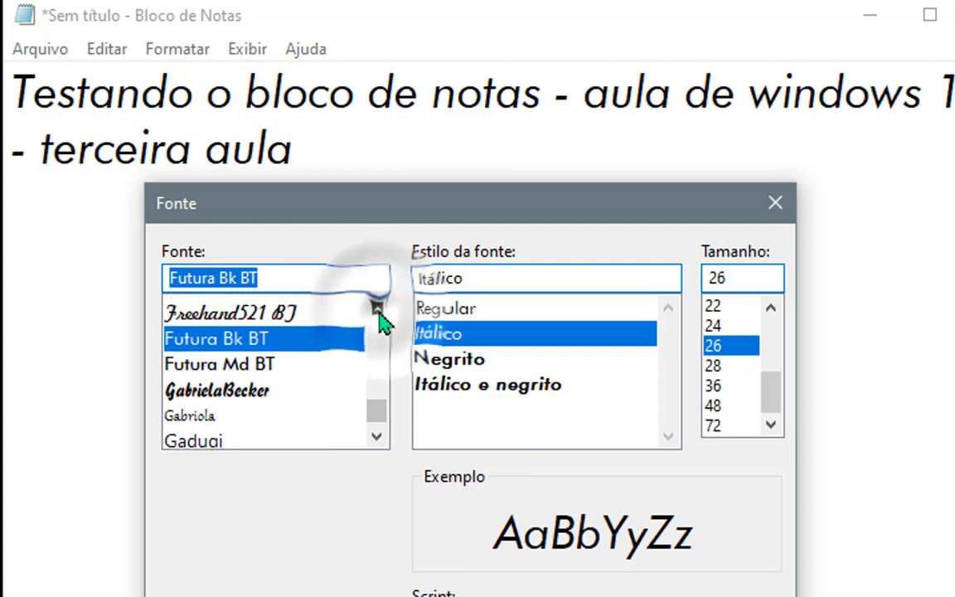
left_click(377, 309)
left_click(377, 308)
left_click(377, 309)
left_click(377, 308)
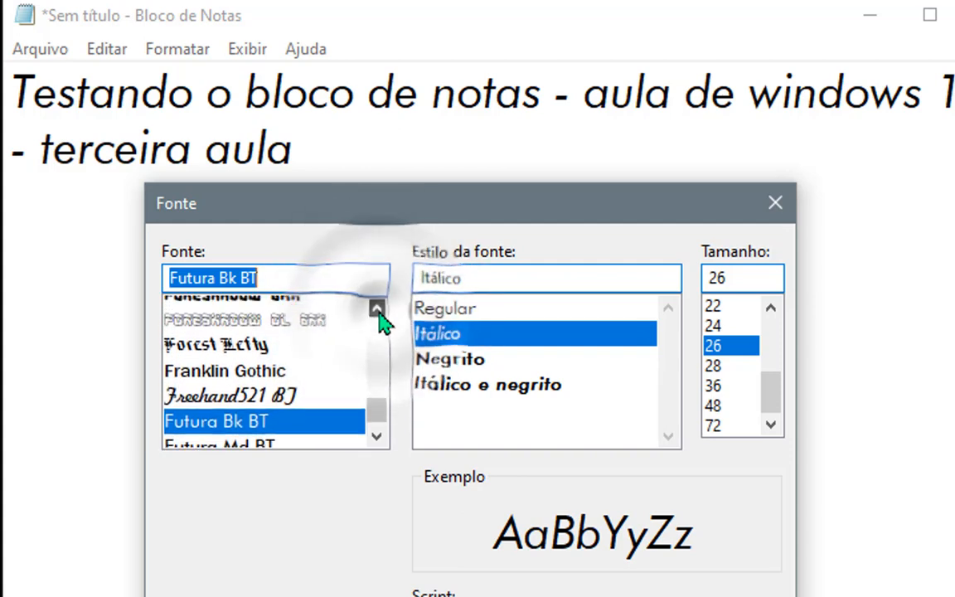
left_click(377, 308)
left_click(378, 309)
left_click(377, 309)
left_click(377, 308)
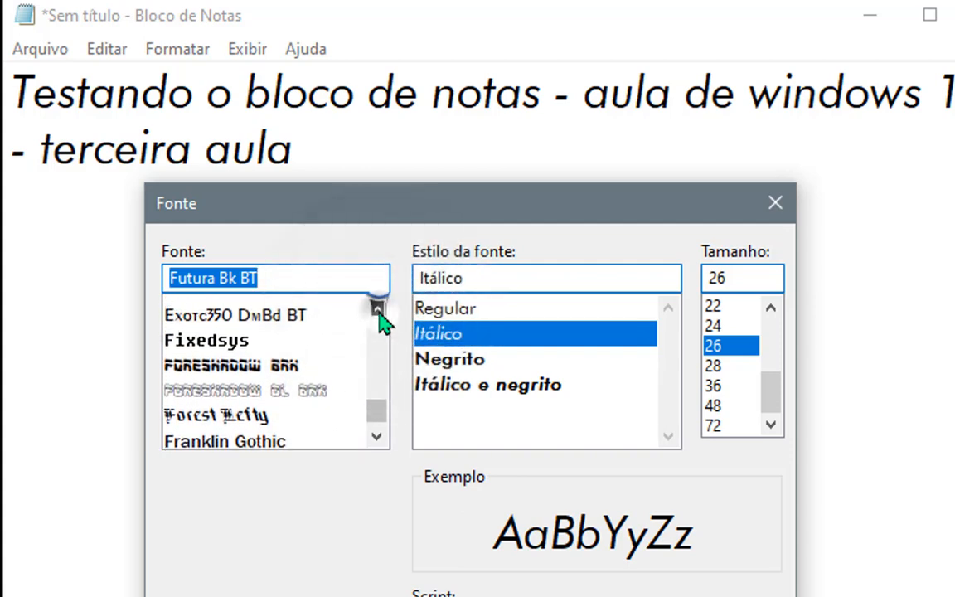
left_click(378, 308)
left_click_drag(374, 413, 380, 382)
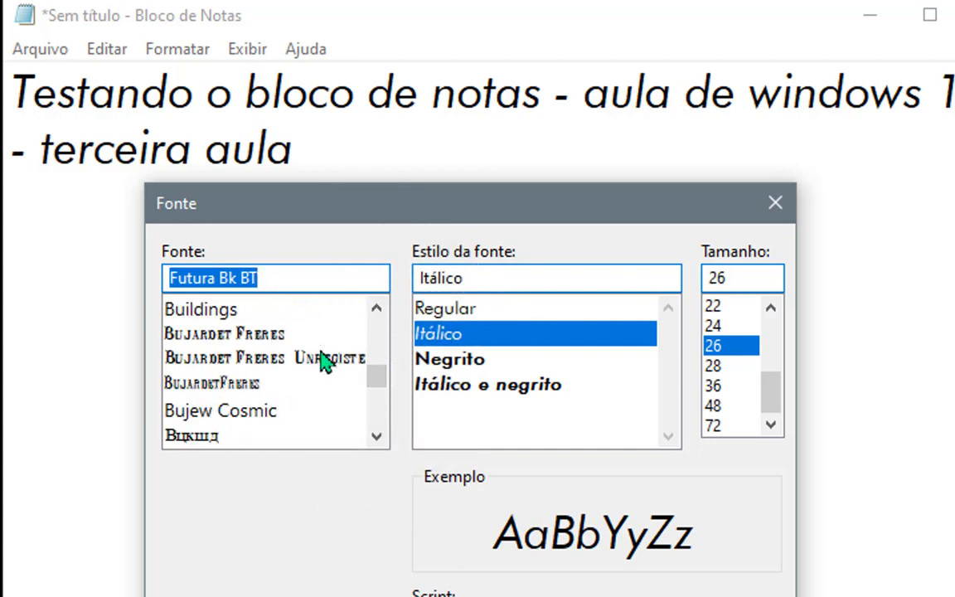
left_click_drag(380, 371, 260, 388)
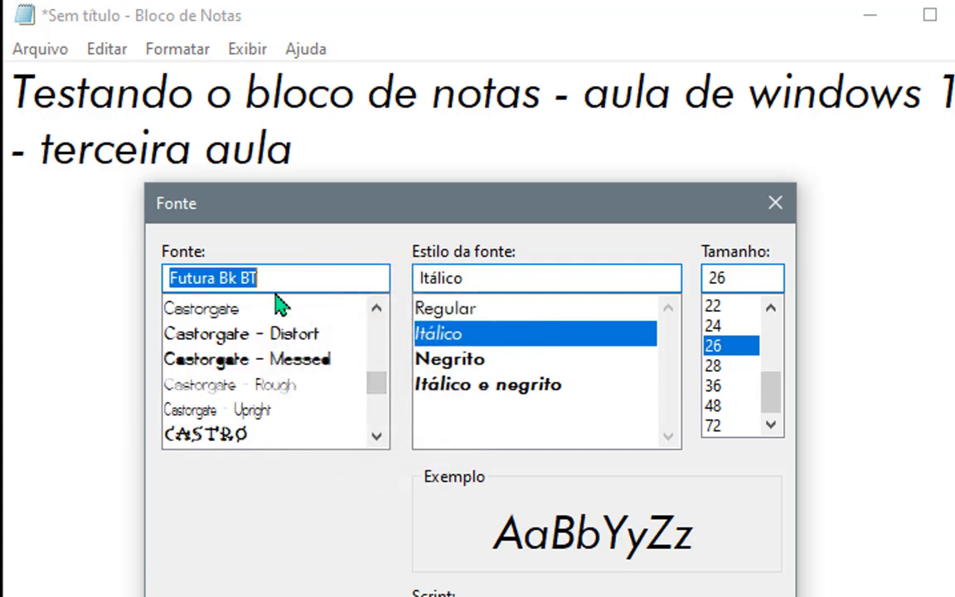
left_click_drag(380, 388, 382, 406)
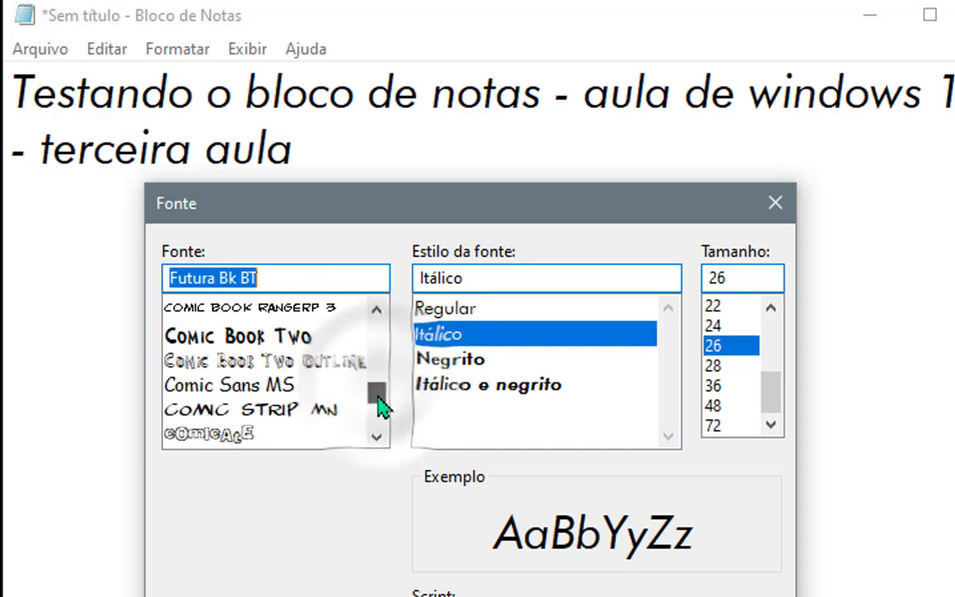
Find the Arial font by name and select it for the note
left_click_drag(251, 277, 157, 277)
left_click(266, 279)
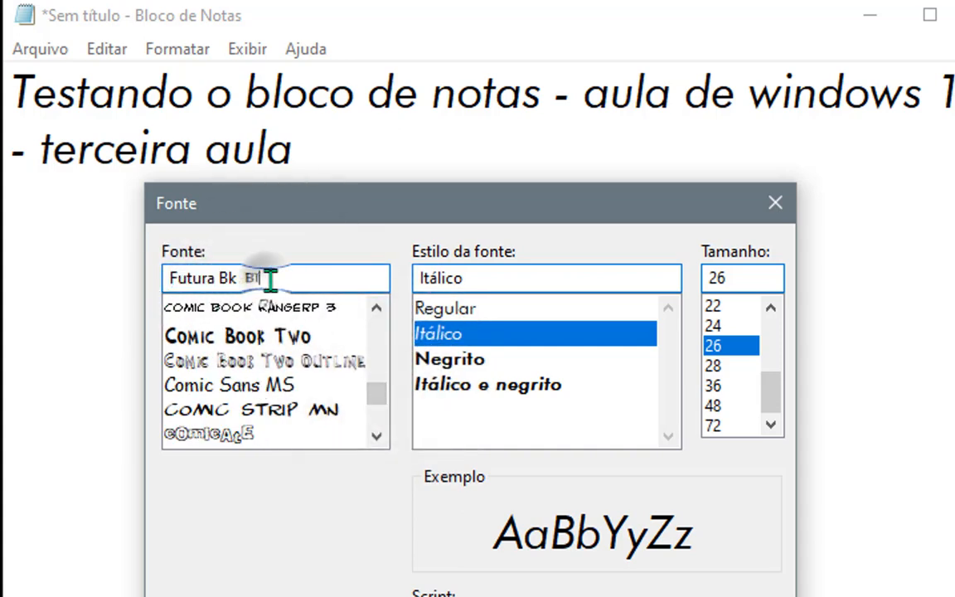
left_click_drag(271, 277, 158, 277)
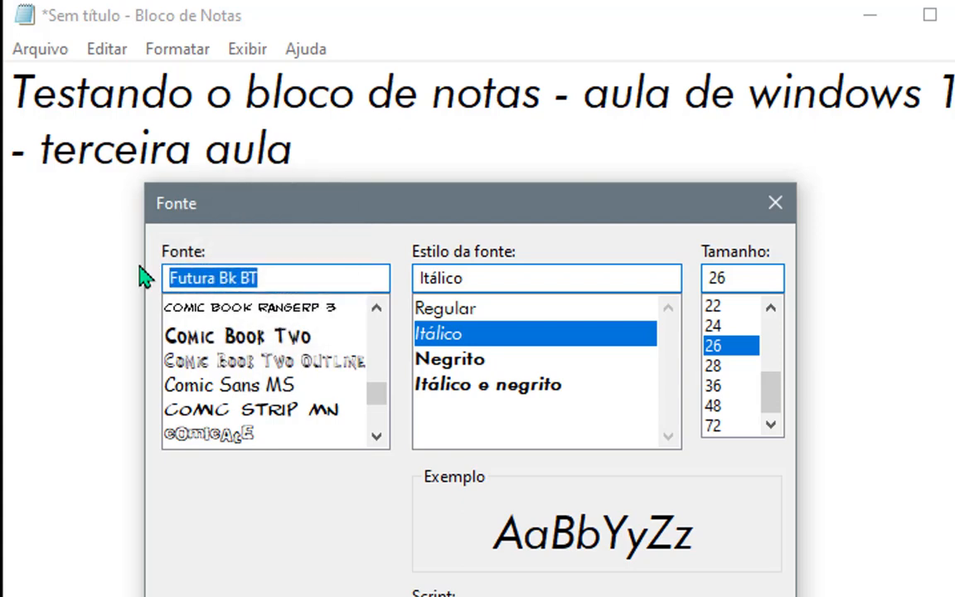
type("ar")
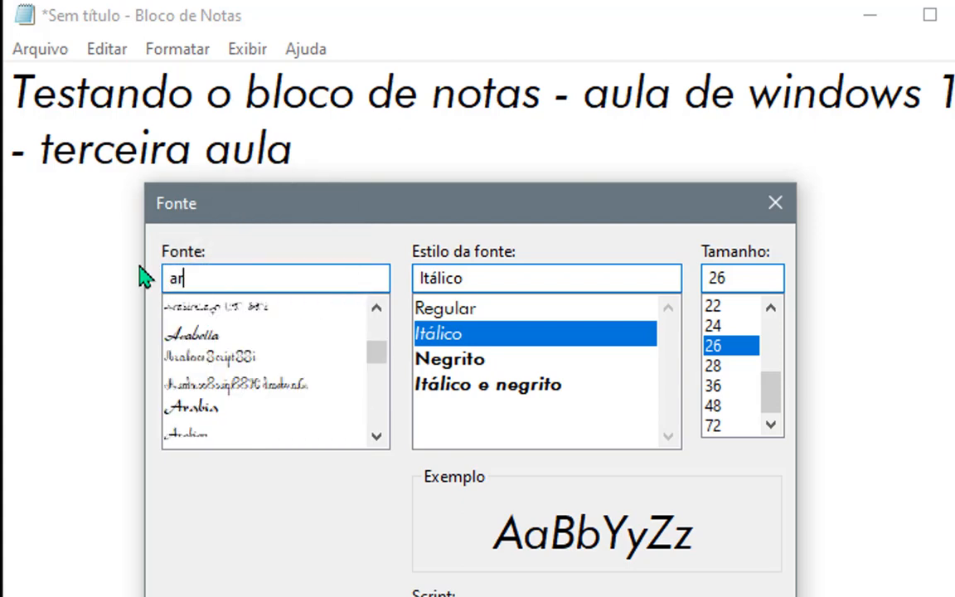
type("ial")
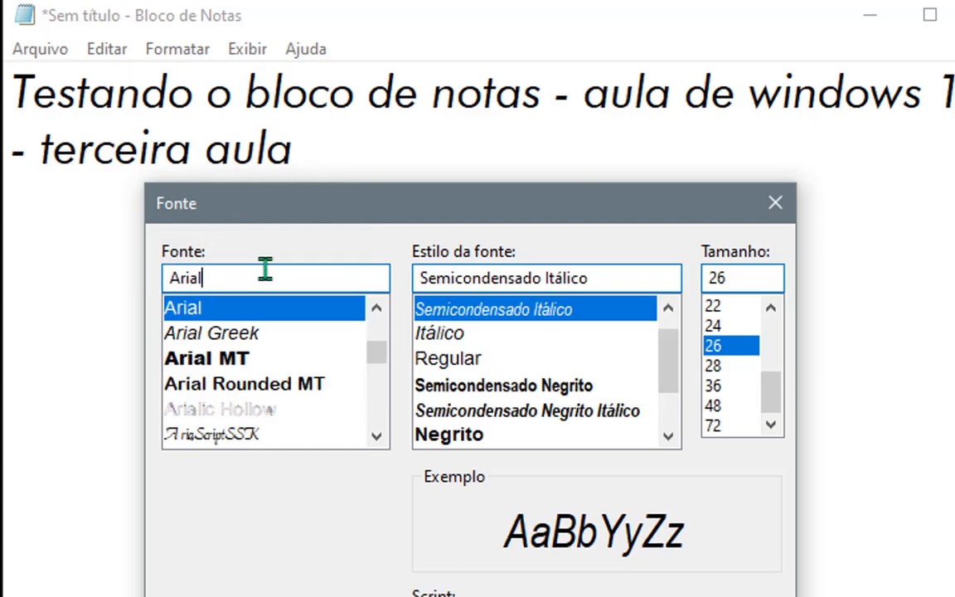
left_click(212, 318)
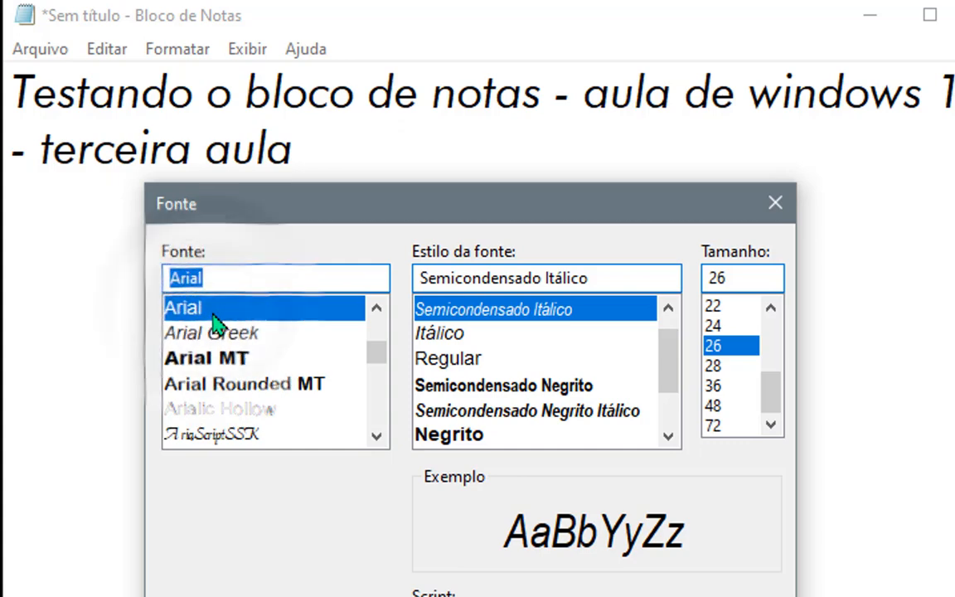
Preview the Bodoni-Poster font and the BoffoLightSSK font
left_click_drag(386, 358, 386, 380)
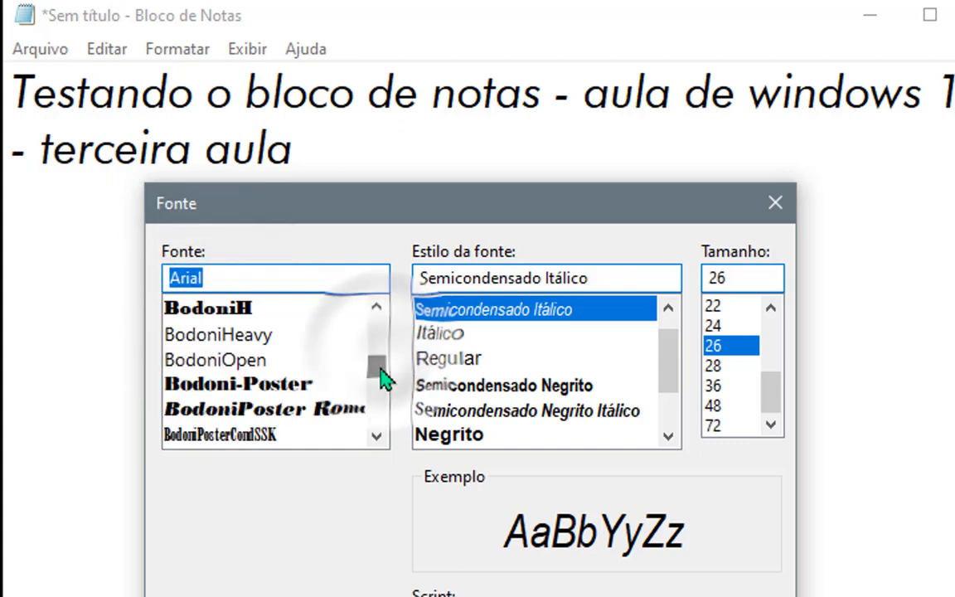
left_click(282, 386)
scroll(252, 418, "down", 5)
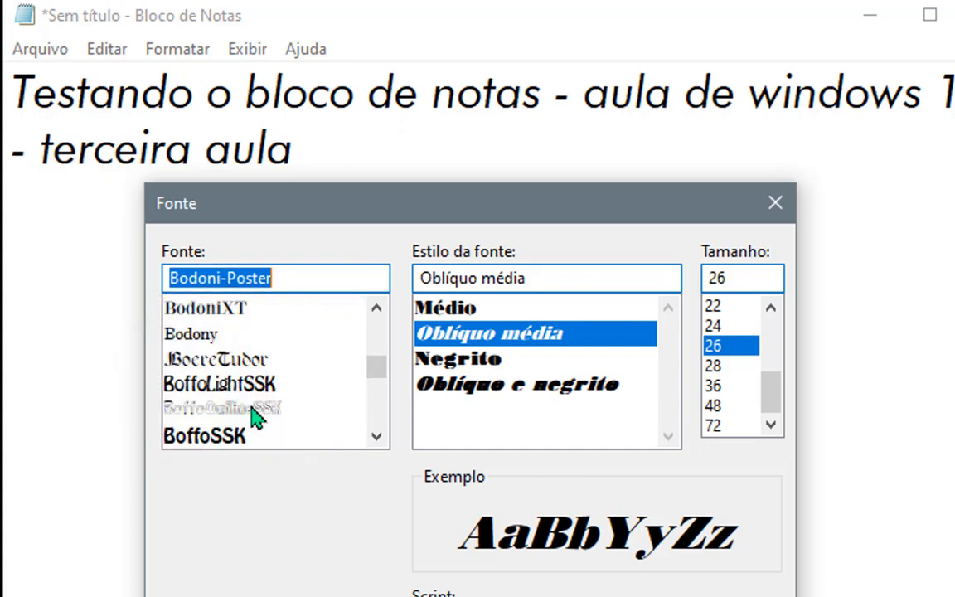
left_click(234, 386)
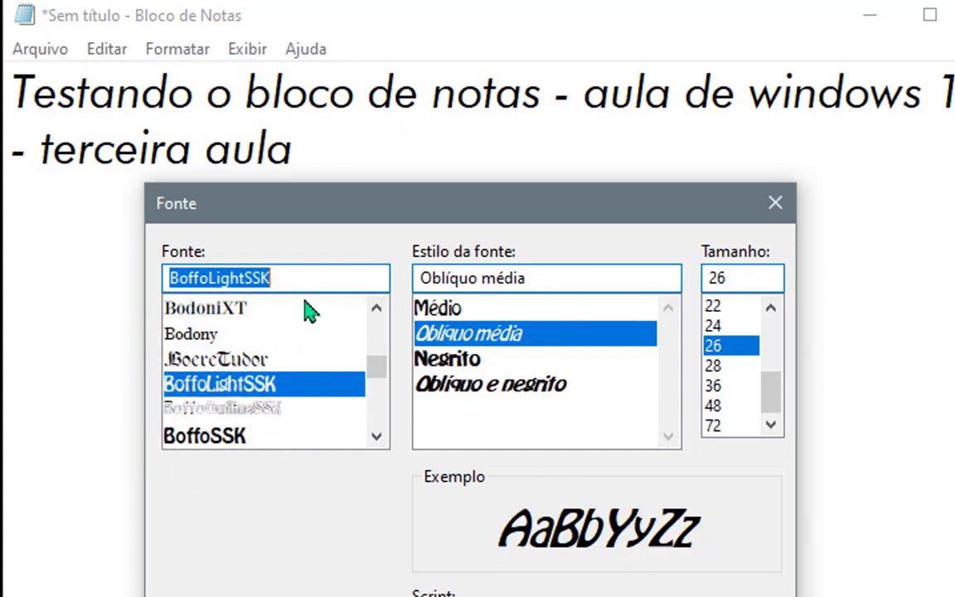
Try the Médio, Oblíquo média, Negrito and Oblíquo e negrito styles for BoffoLightSSK
left_click(442, 309)
left_click(502, 334)
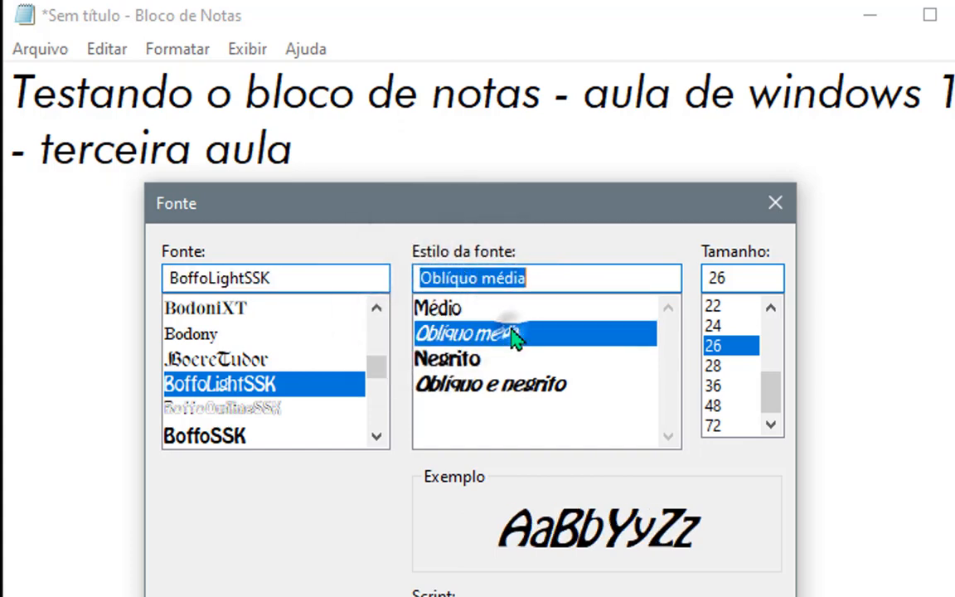
left_click(474, 369)
left_click(462, 395)
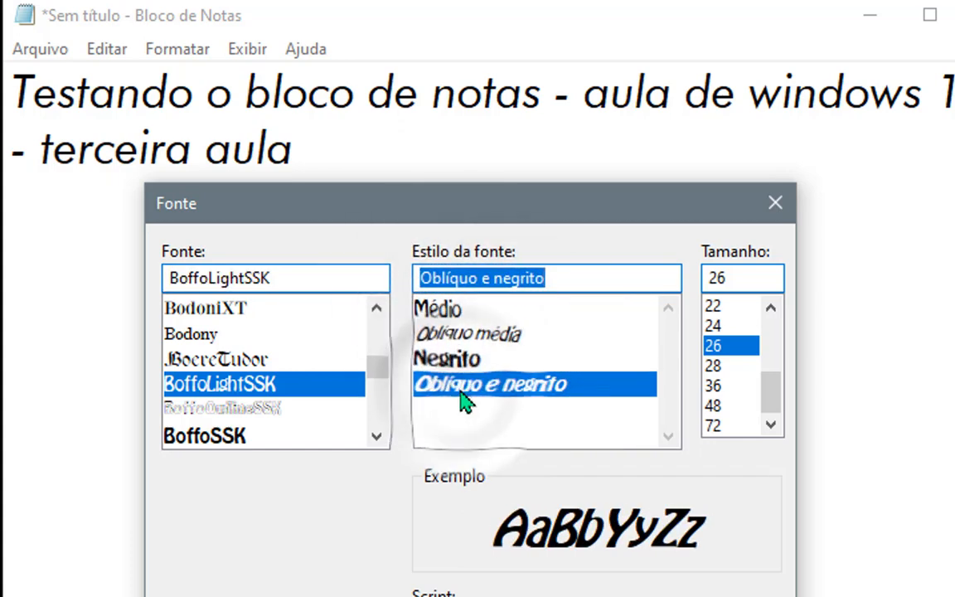
Preview the Bodony font, then choose BoffoSSK in the Médio style
left_click(239, 361)
left_click(203, 335)
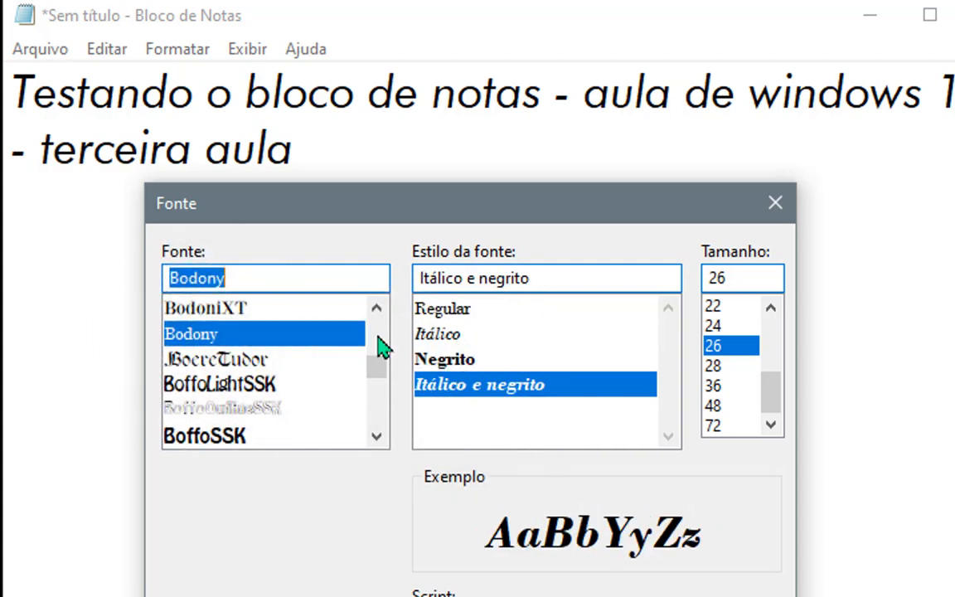
left_click(237, 435)
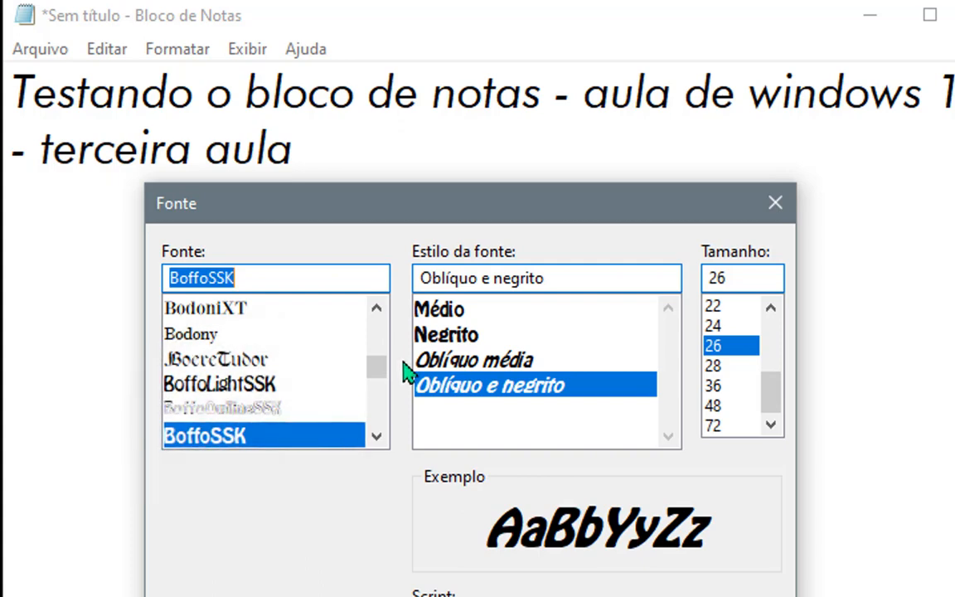
left_click(462, 314)
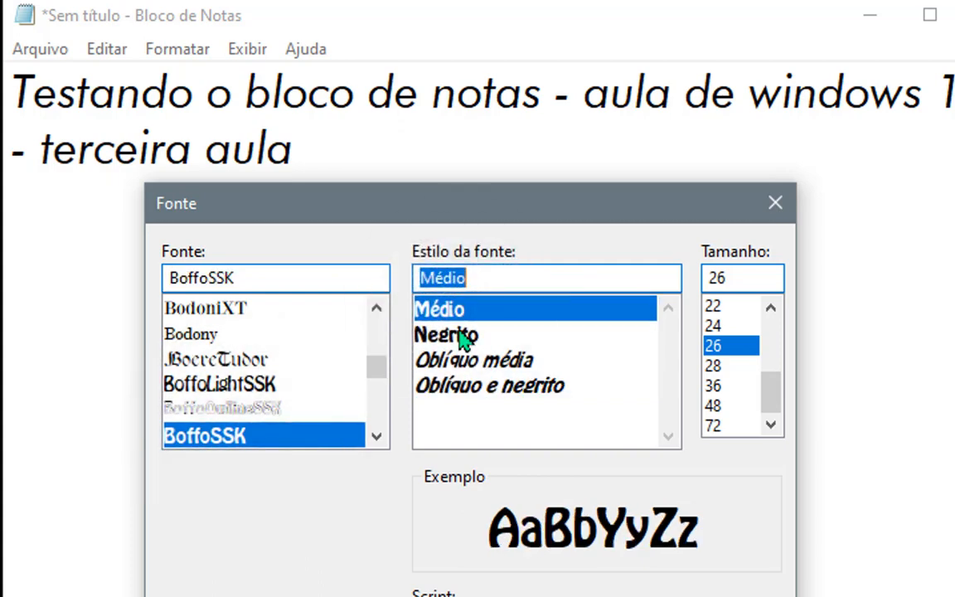
Try font sizes 72, 120 and 100
mouse_move(778, 410)
left_mouse_down()
mouse_move(786, 343)
mouse_move(773, 411)
left_mouse_up()
left_click(715, 426)
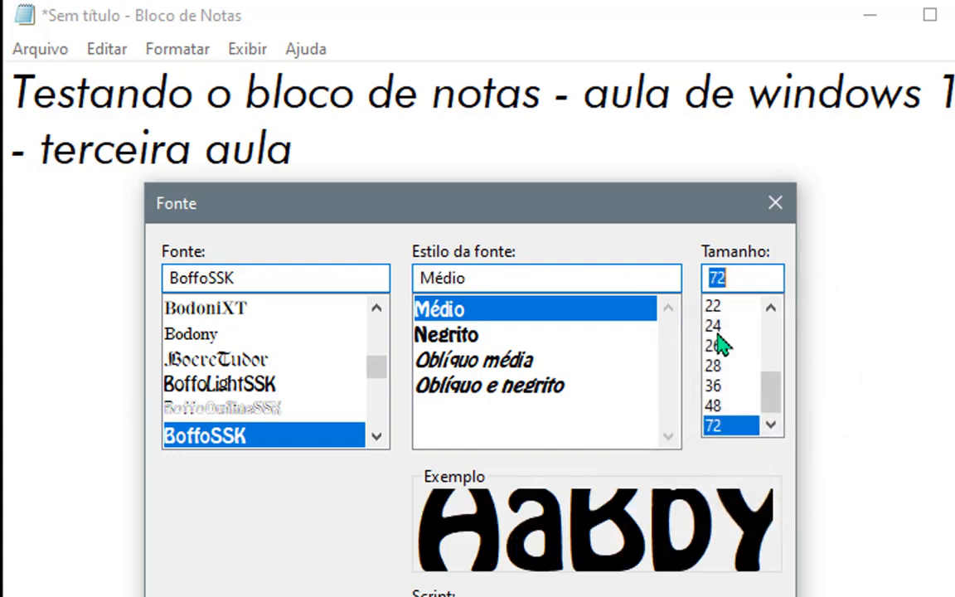
left_click_drag(738, 280, 693, 283)
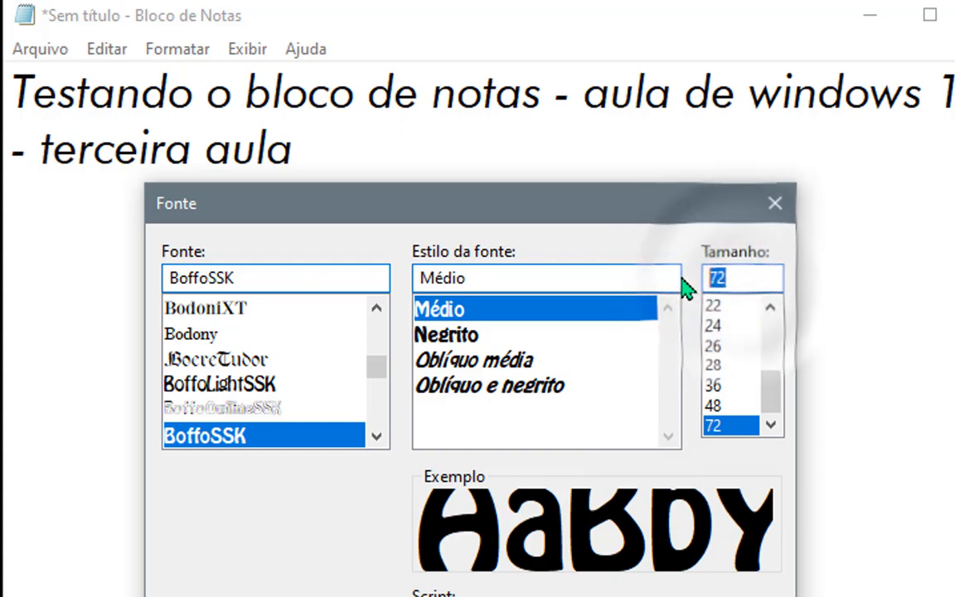
type("120")
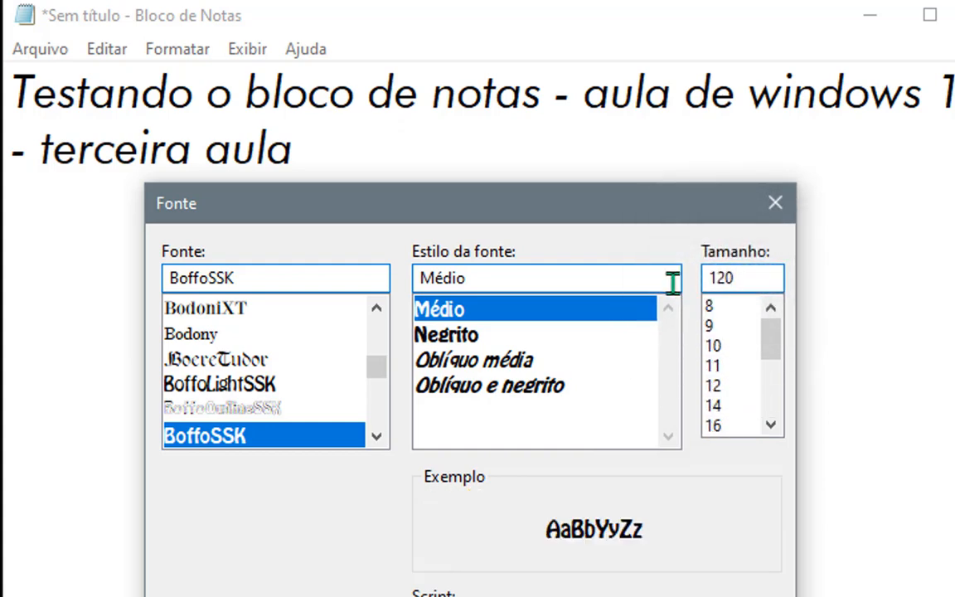
key("BackSpace")
key("BackSpace")
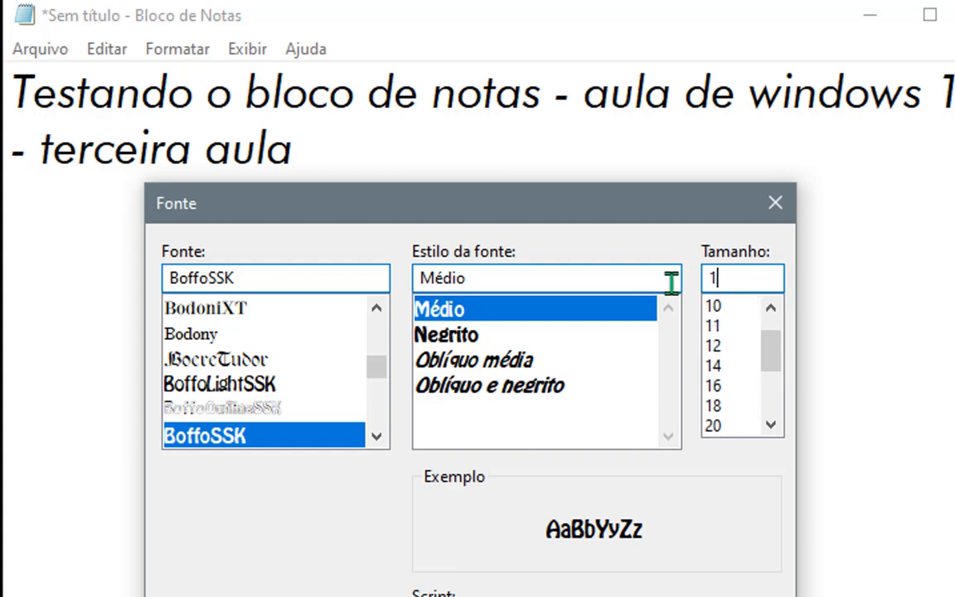
type("00")
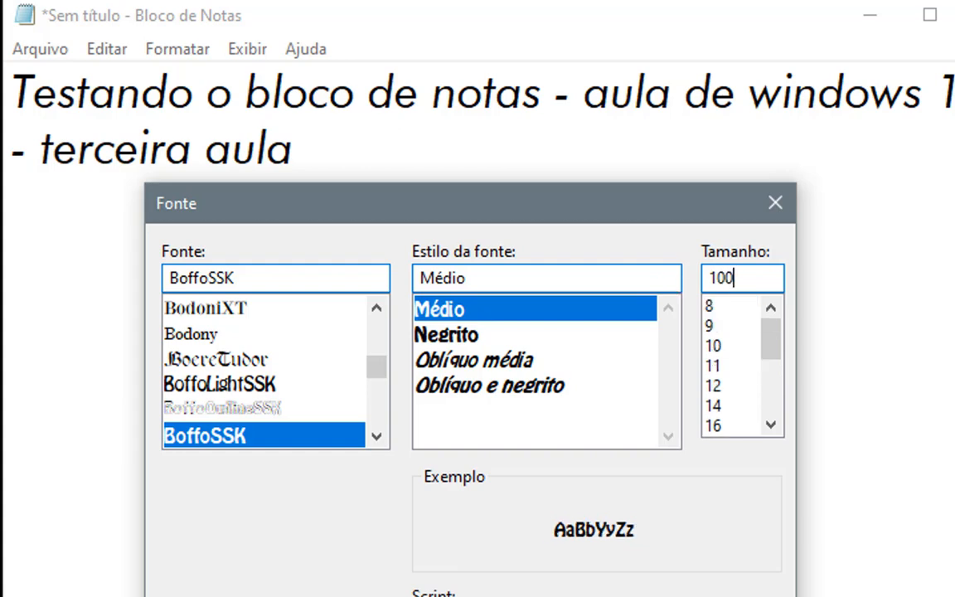
Set the font size to 26 and apply the font settings to the note
key("BackSpace")
key("BackSpace")
key("BackSpace")
left_click_drag(774, 357, 770, 385)
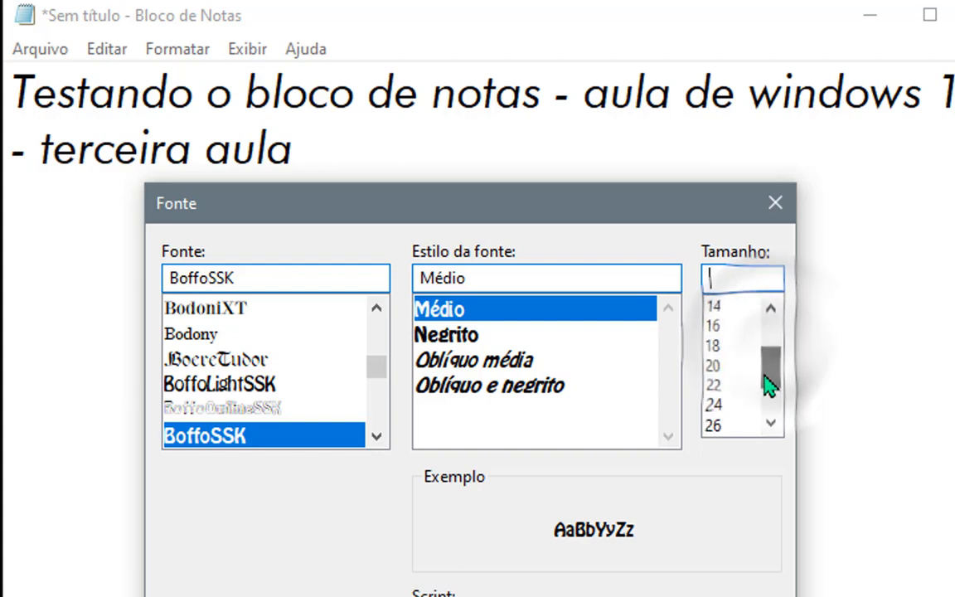
left_click(737, 427)
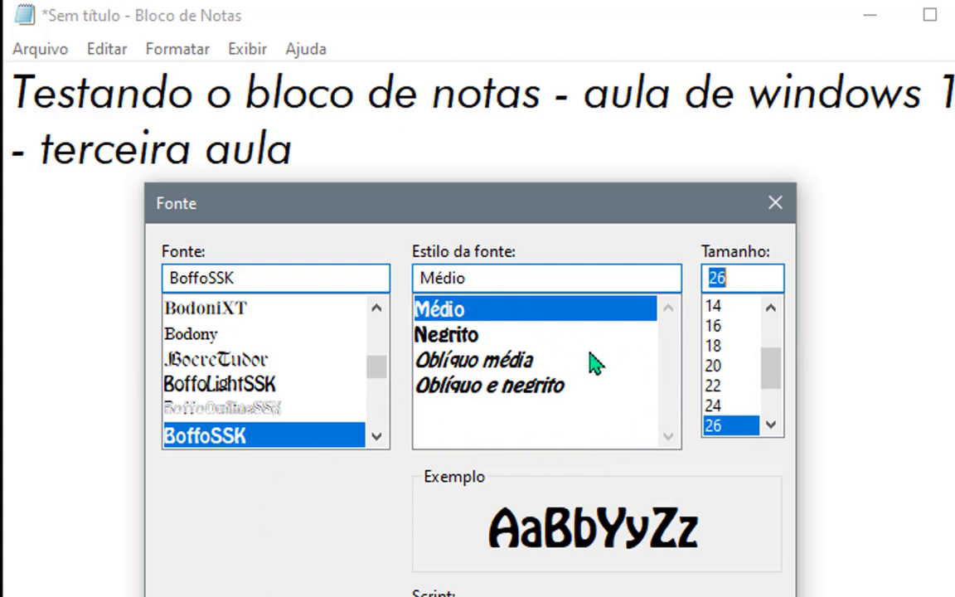
key("Return")
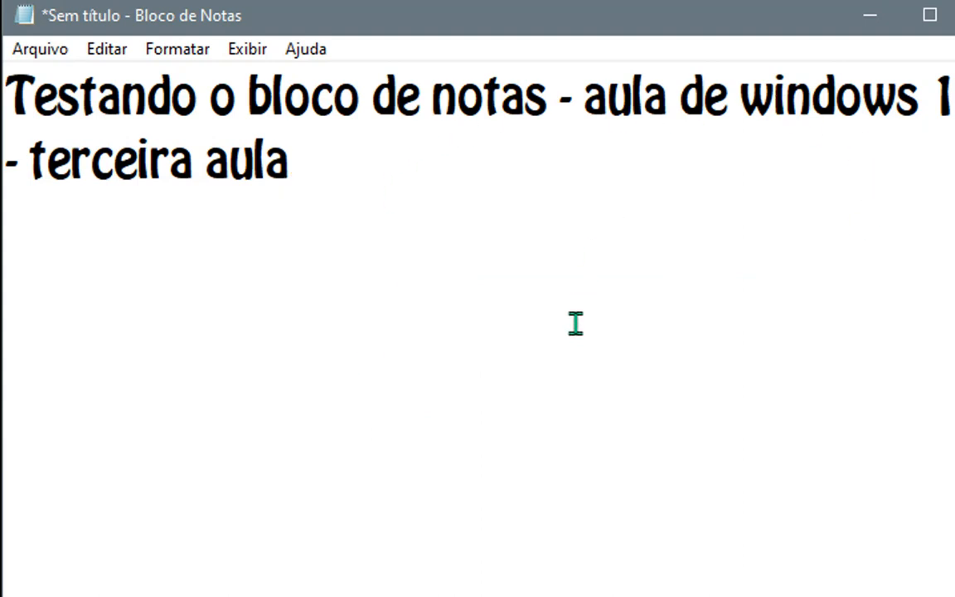
With the word "notas" selected, change the note's font to Broken ttstd, and then clear the selection
left_click_drag(433, 101, 546, 100)
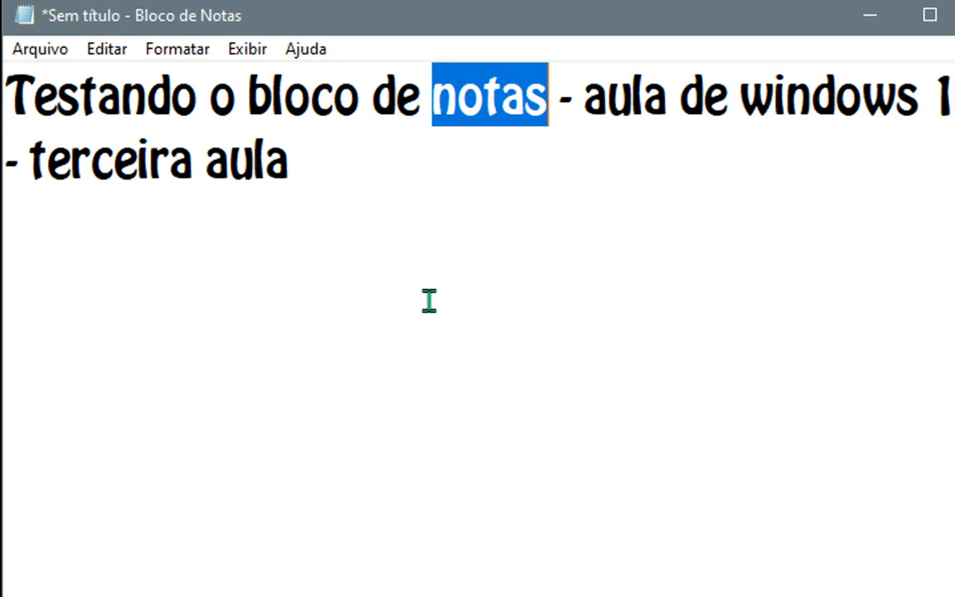
left_click(194, 55)
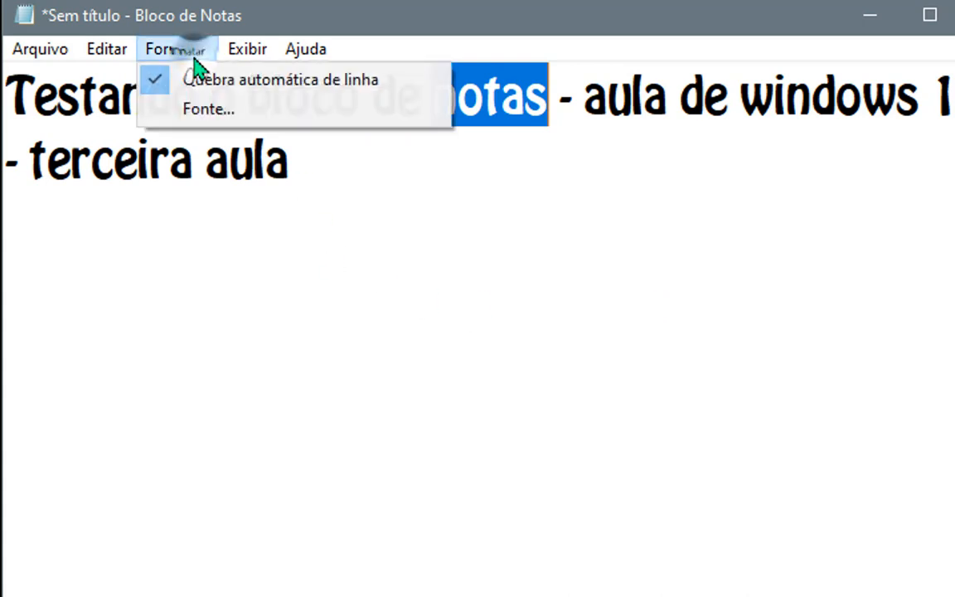
left_click(190, 116)
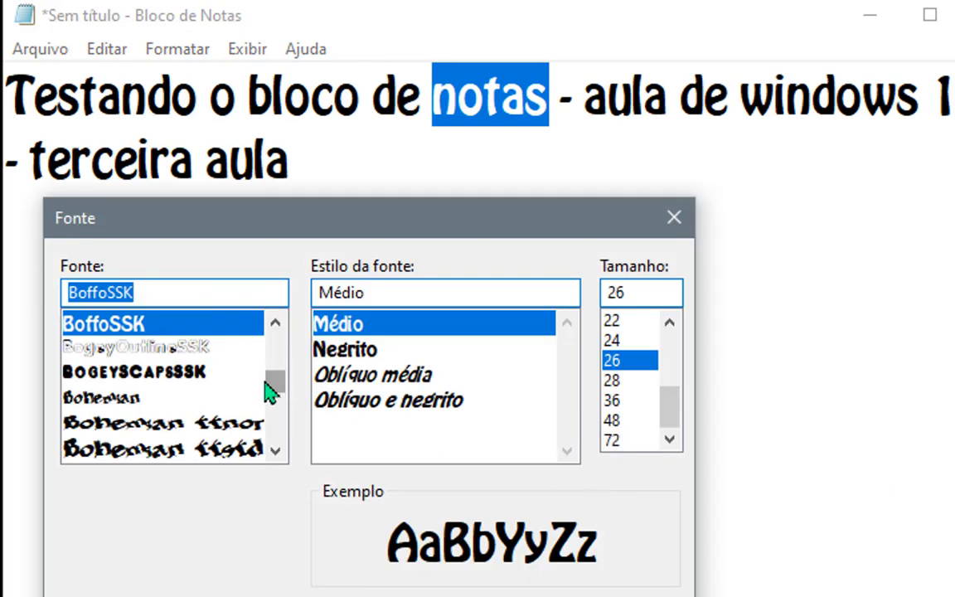
left_click_drag(276, 382, 275, 389)
scroll(242, 398, "down", 5)
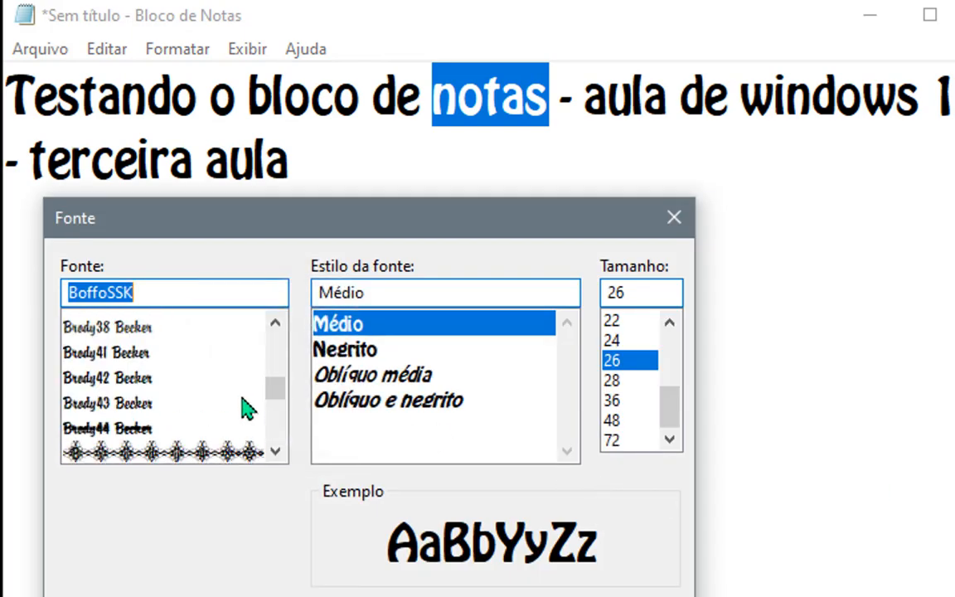
scroll(247, 408, "down", 3)
scroll(249, 408, "up", 2)
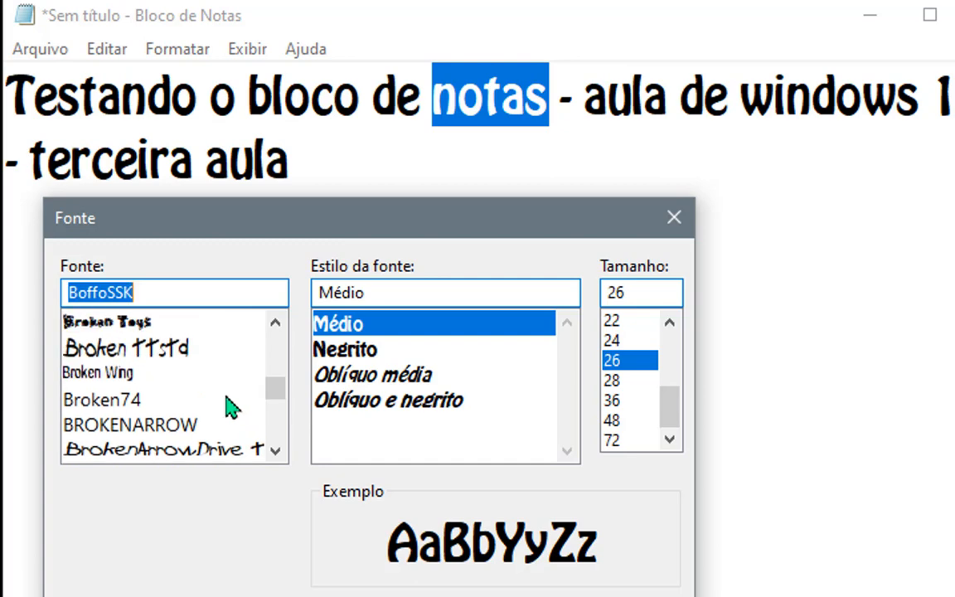
left_click(112, 350)
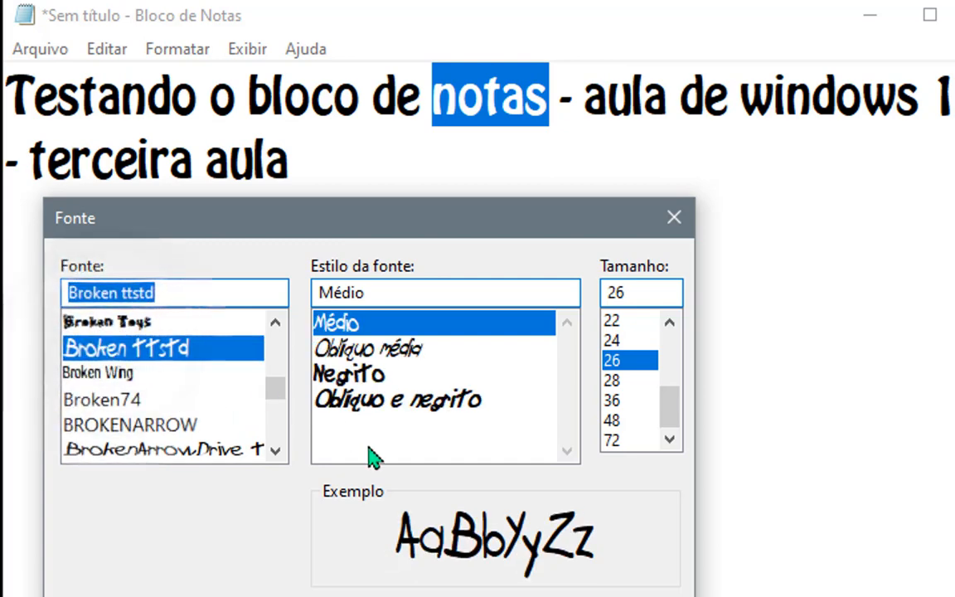
key("Return")
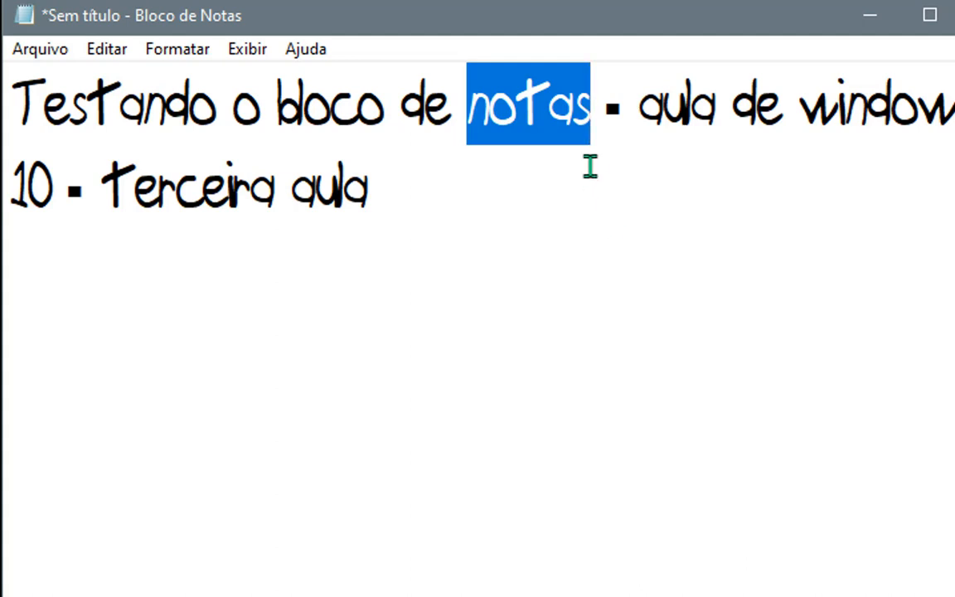
left_click(451, 205)
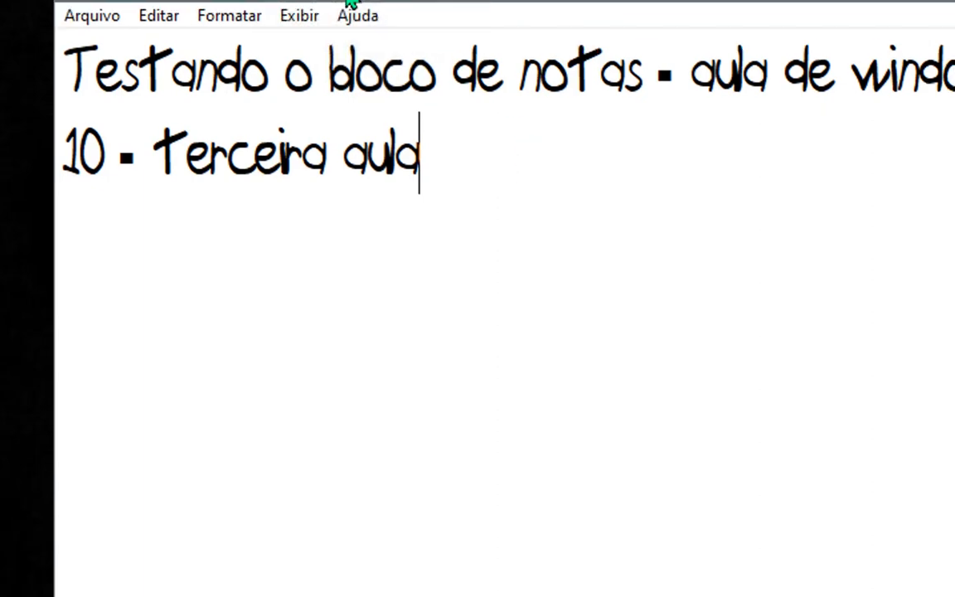
Start saving the untitled note and reposition the save dialog
left_click(108, 21)
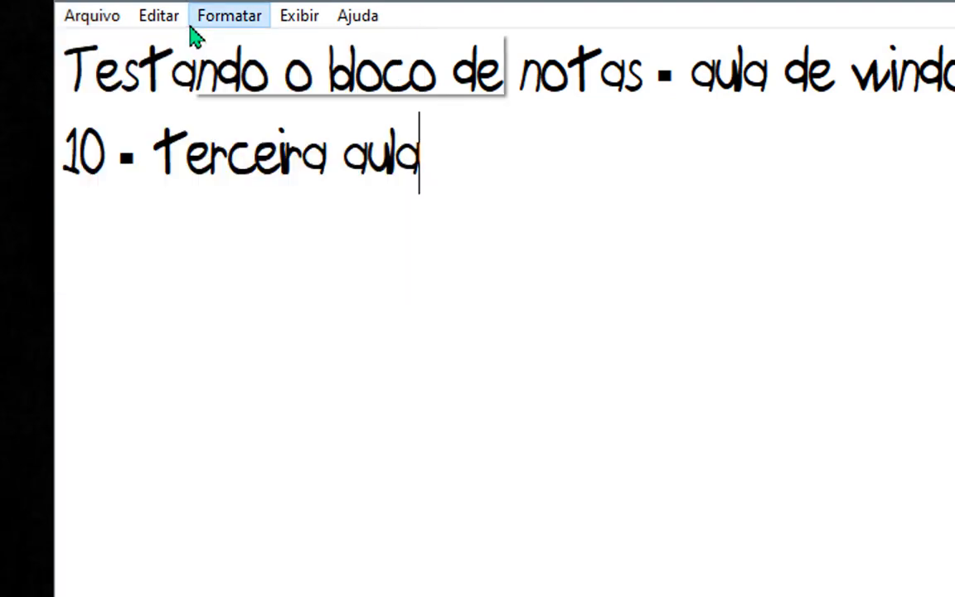
mouse_move(347, 21)
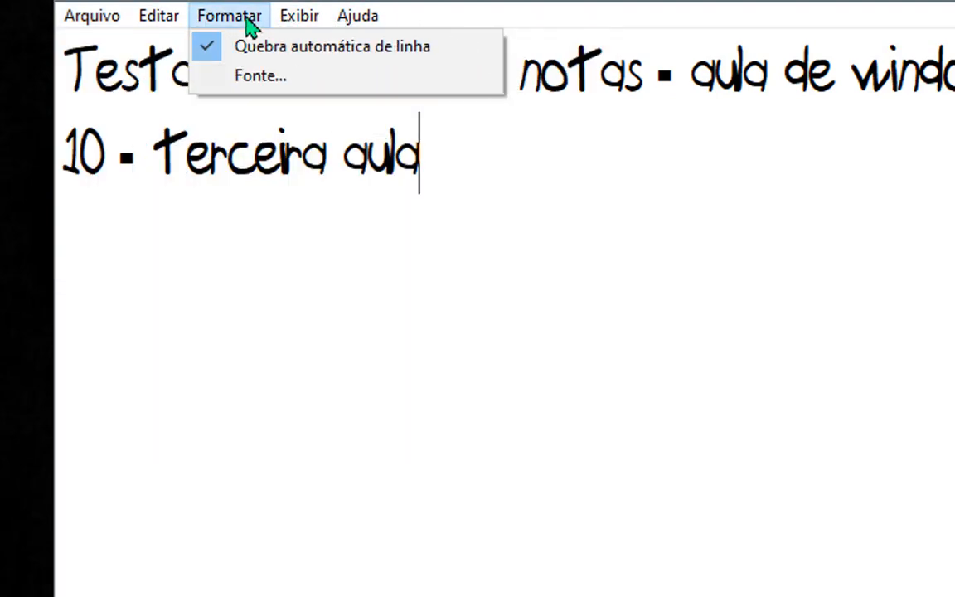
mouse_move(92, 16)
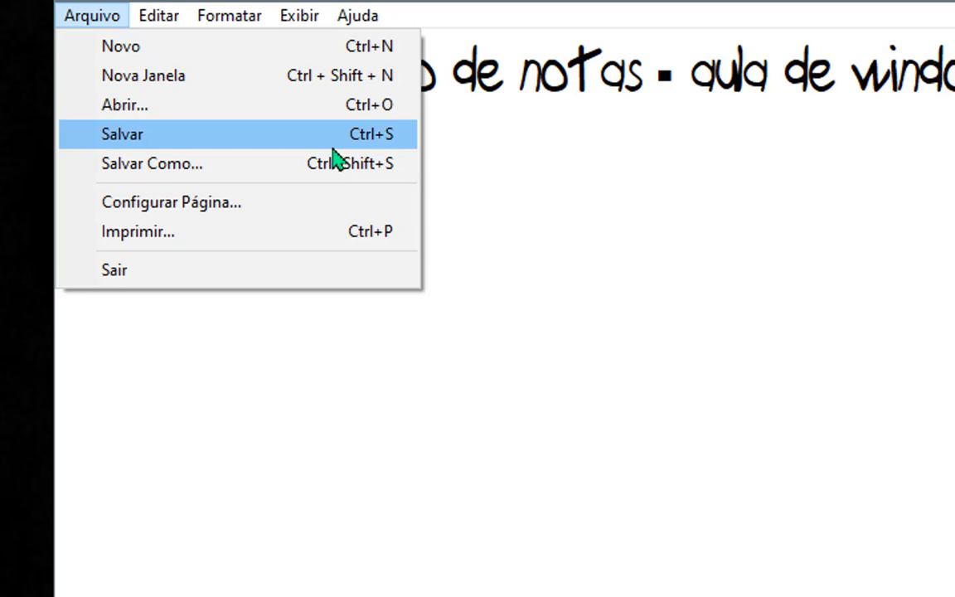
mouse_move(162, 34)
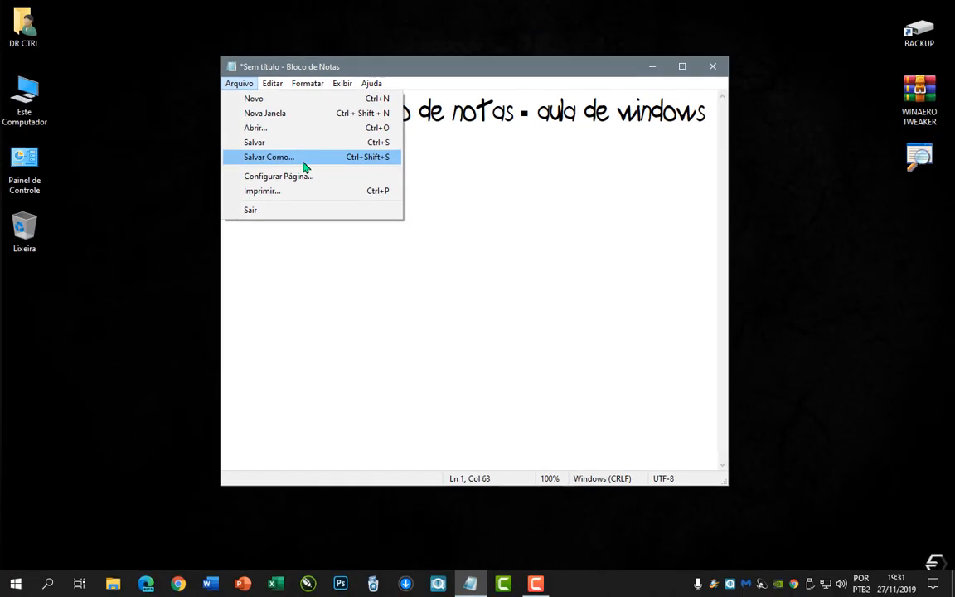
left_click(254, 145)
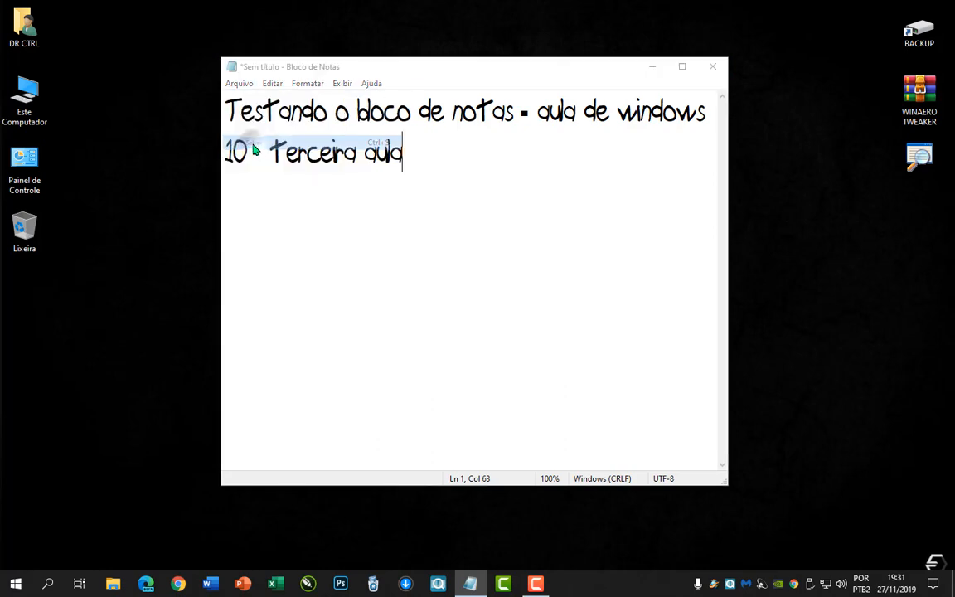
left_click_drag(396, 106, 347, 146)
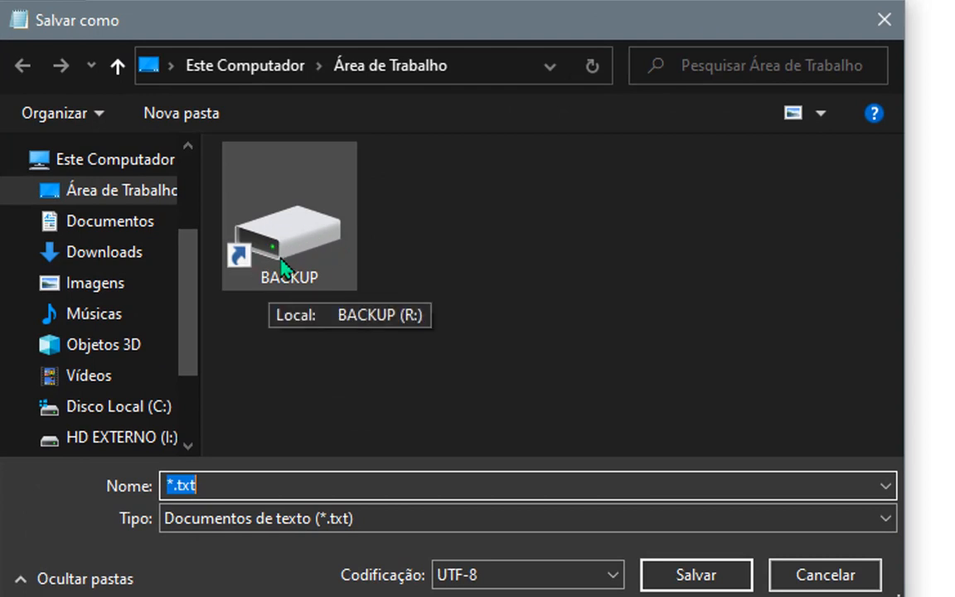
Look through the Documentos, Downloads and Imagens folders as save locations, and return to Área de Trabalho
left_click(119, 226)
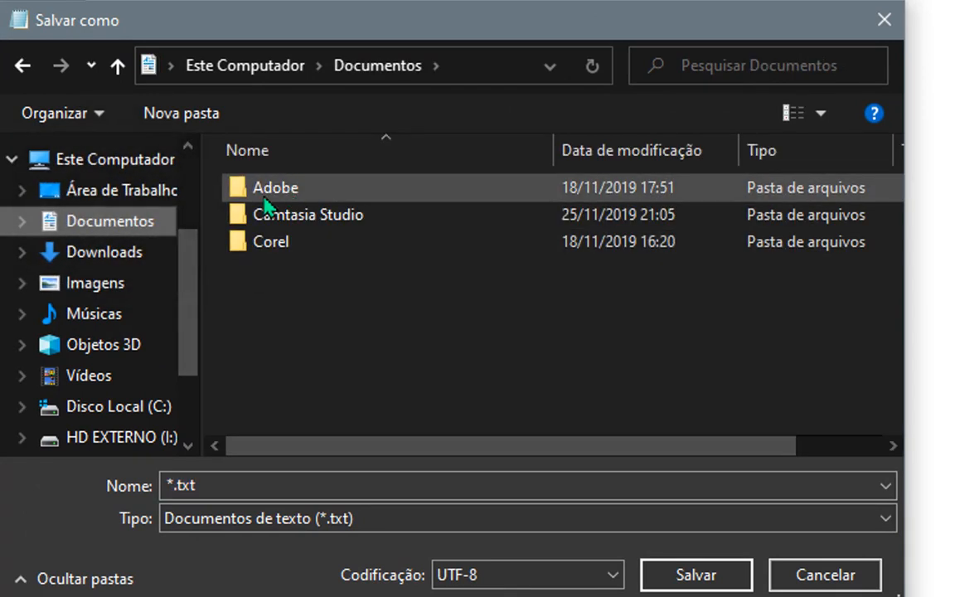
left_click(123, 257)
left_click(110, 293)
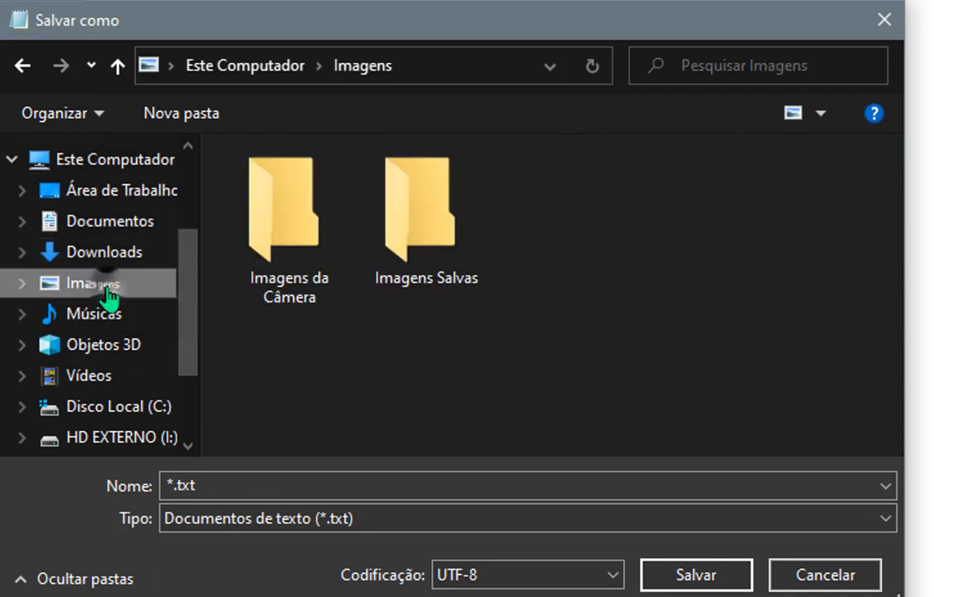
left_click(146, 199)
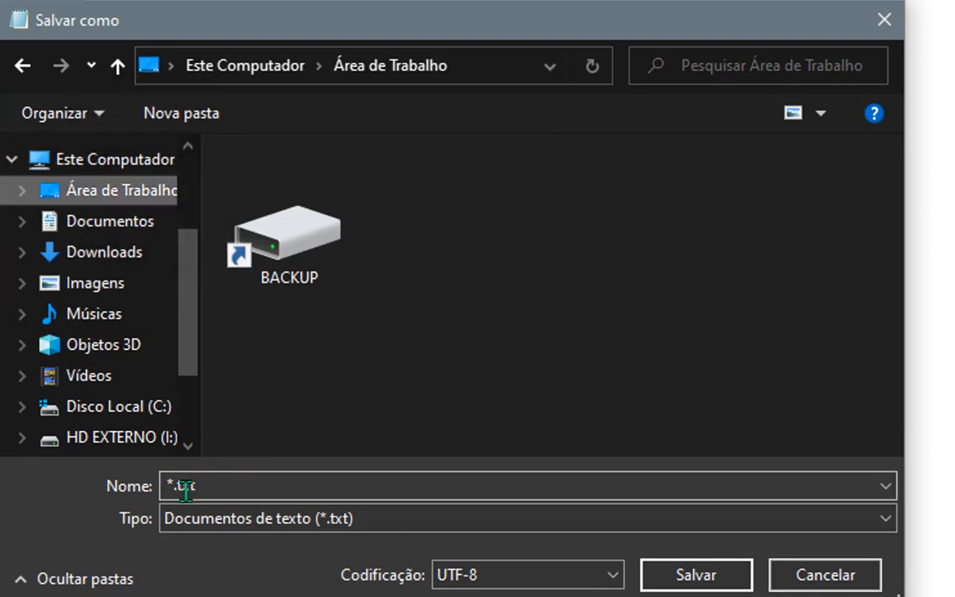
Save the note to Área de Trabalho as a text document named teste
double_click(233, 481)
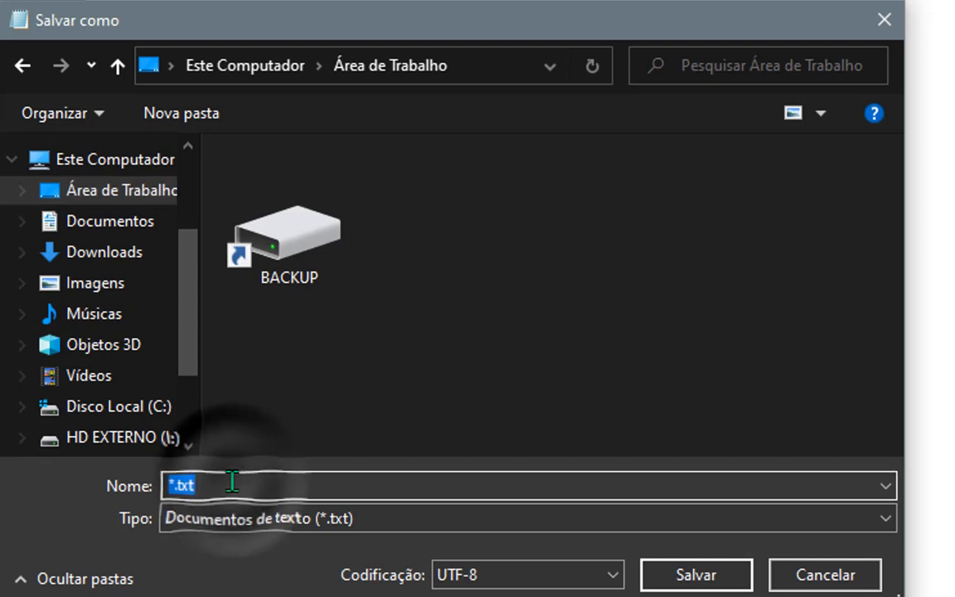
key("BackSpace")
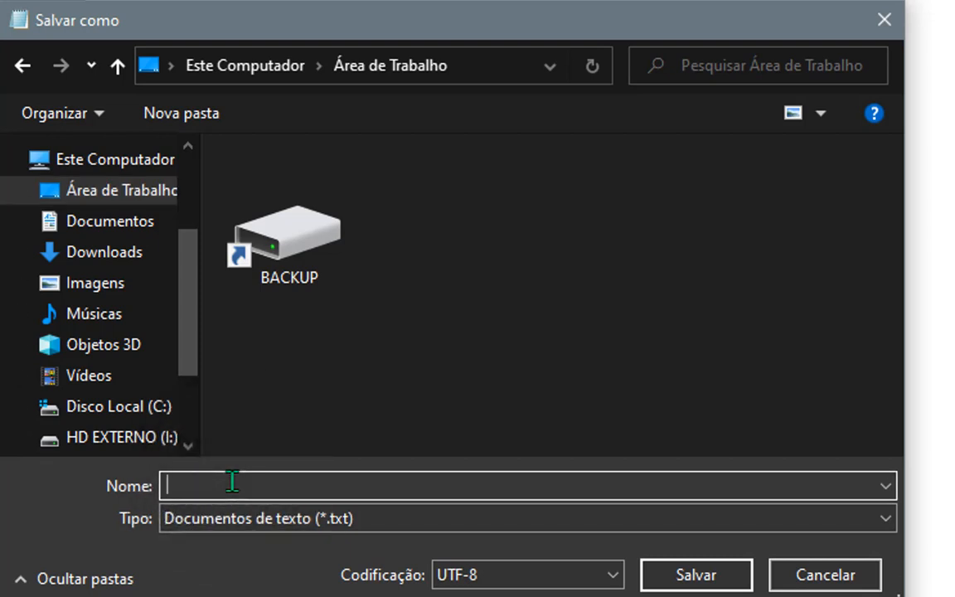
type("teste")
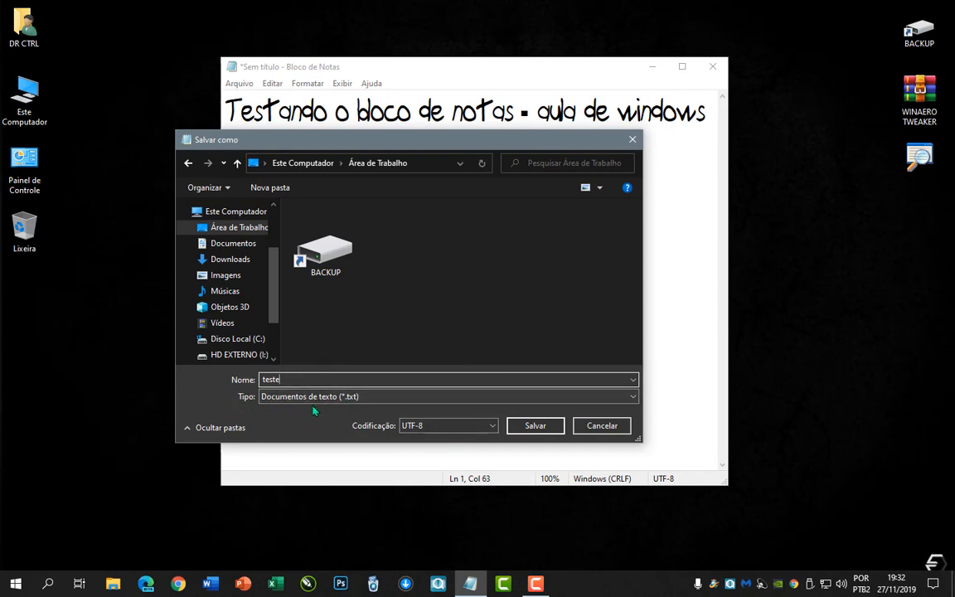
left_click(536, 426)
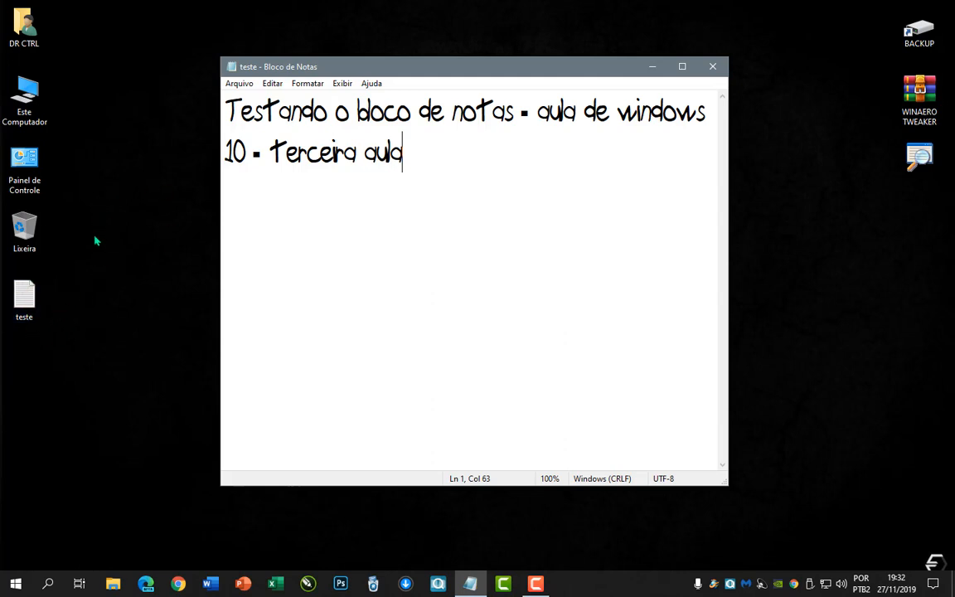
Close the note and reopen the teste file from the desktop
left_click(143, 228)
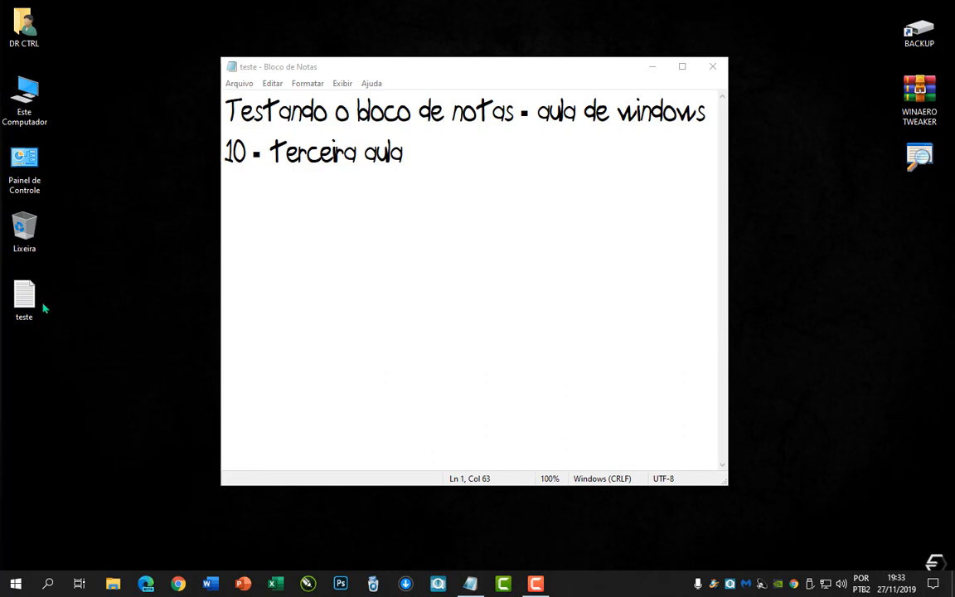
left_click(719, 71)
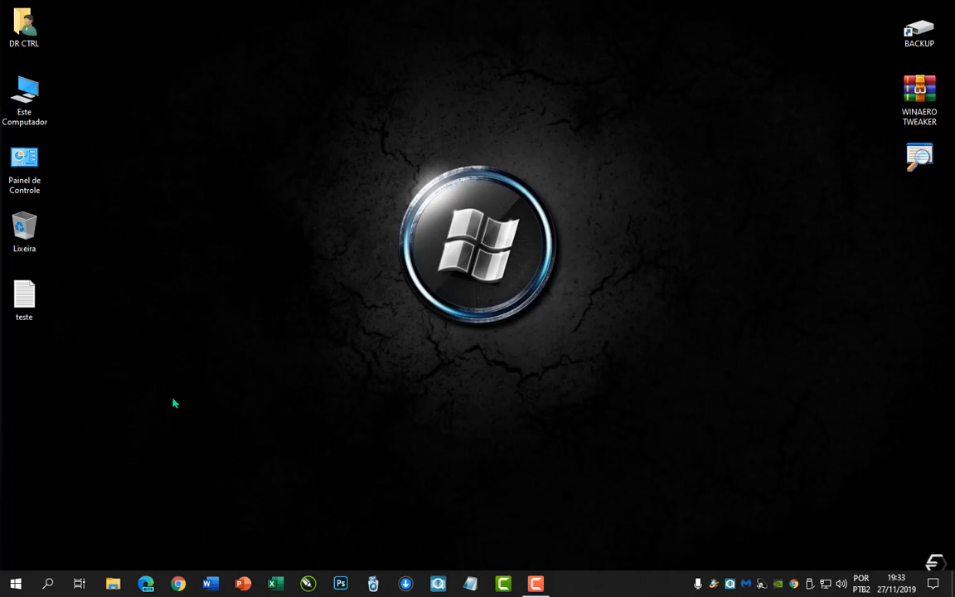
double_click(33, 306)
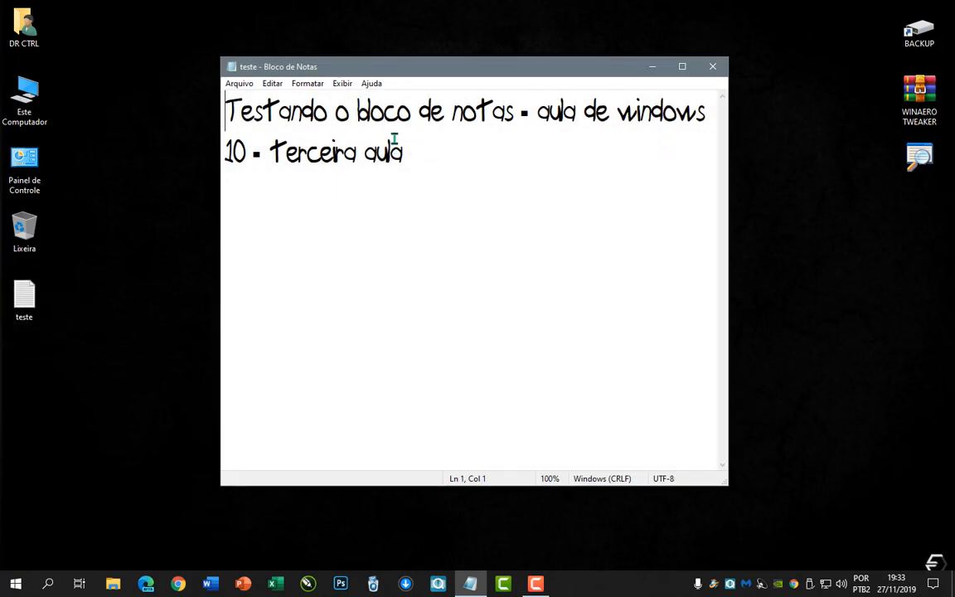
Search the fonts for futura and apply Futura Bk BT to the note
left_click(305, 84)
left_click(327, 118)
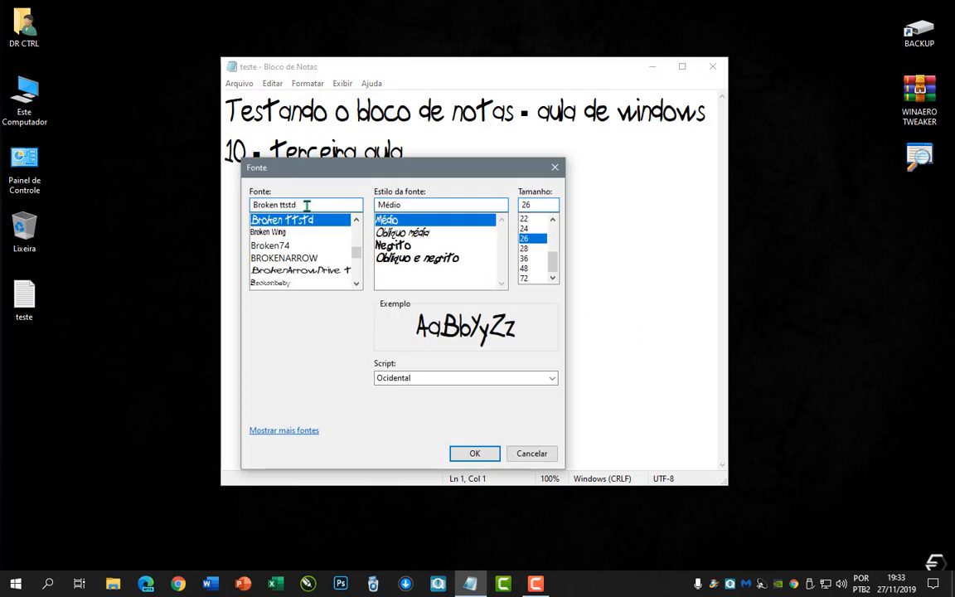
type("futura")
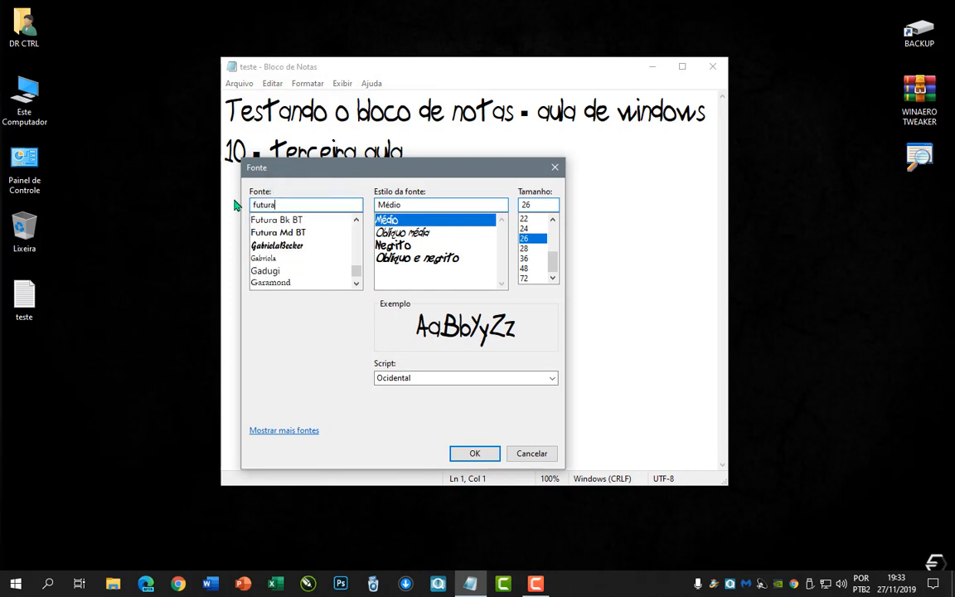
left_click(288, 221)
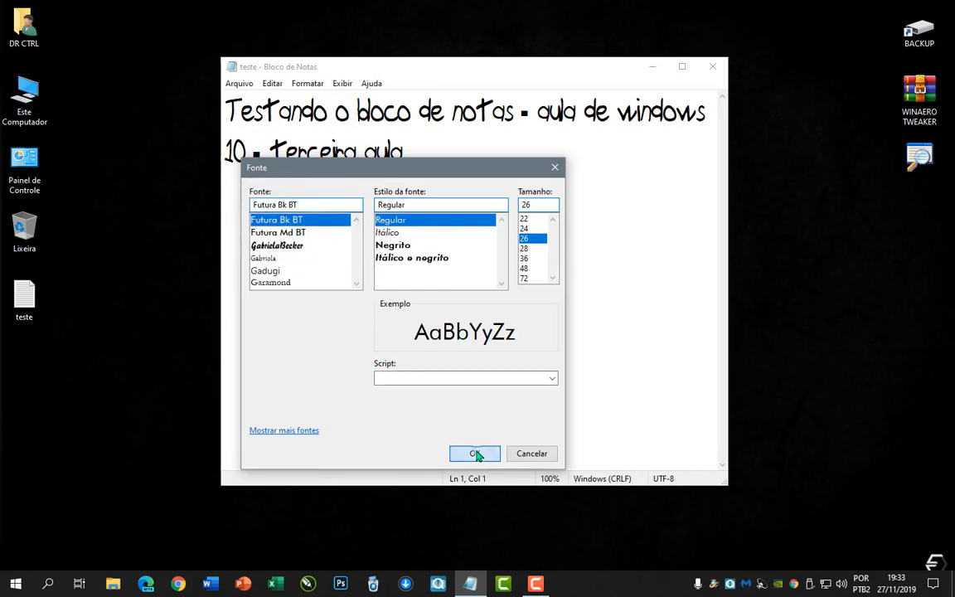
left_click(475, 454)
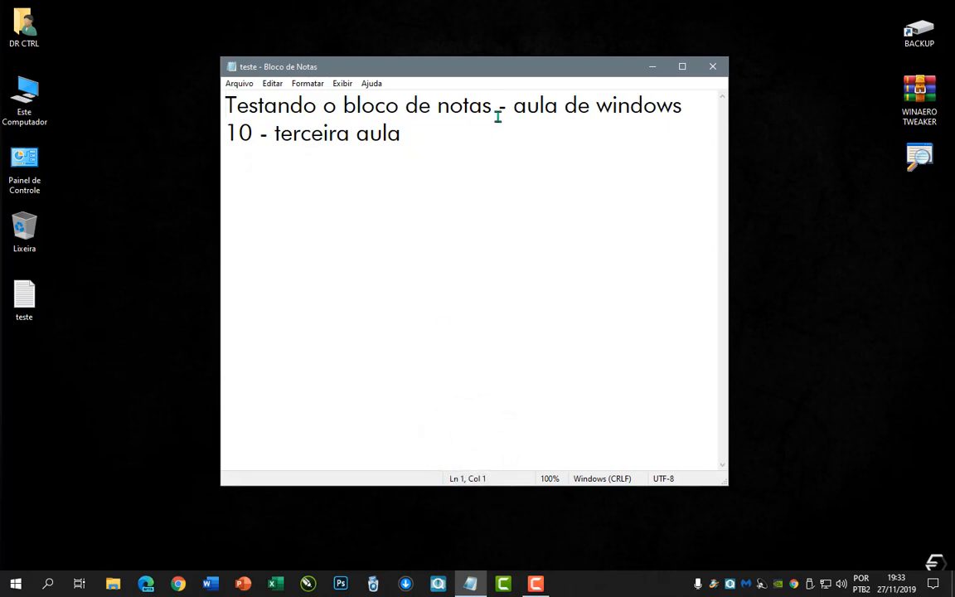
Delete " - aula de windows 10 - terceira aula" from the note and save the change to the same file
left_click_drag(495, 107, 446, 145)
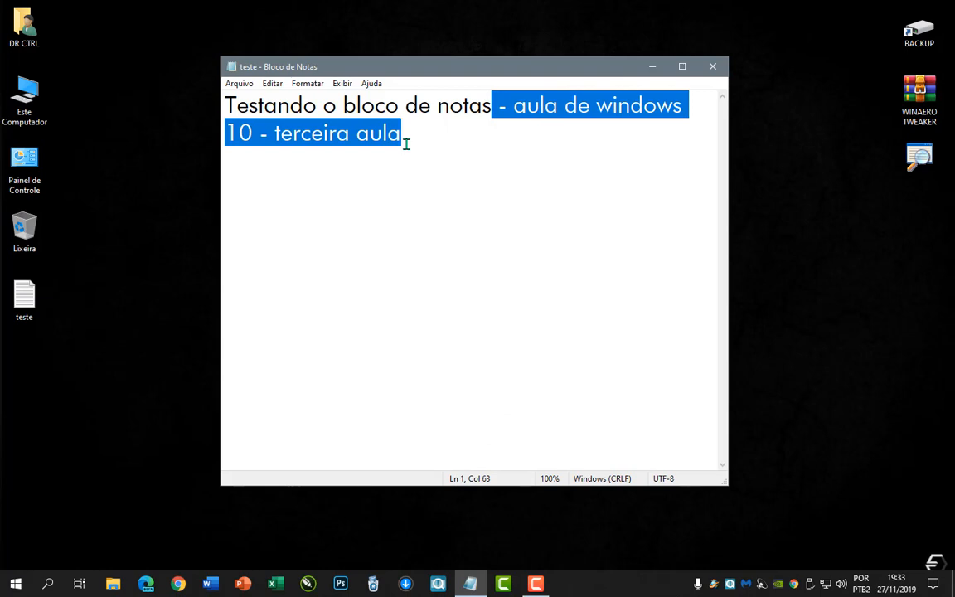
key("Delete")
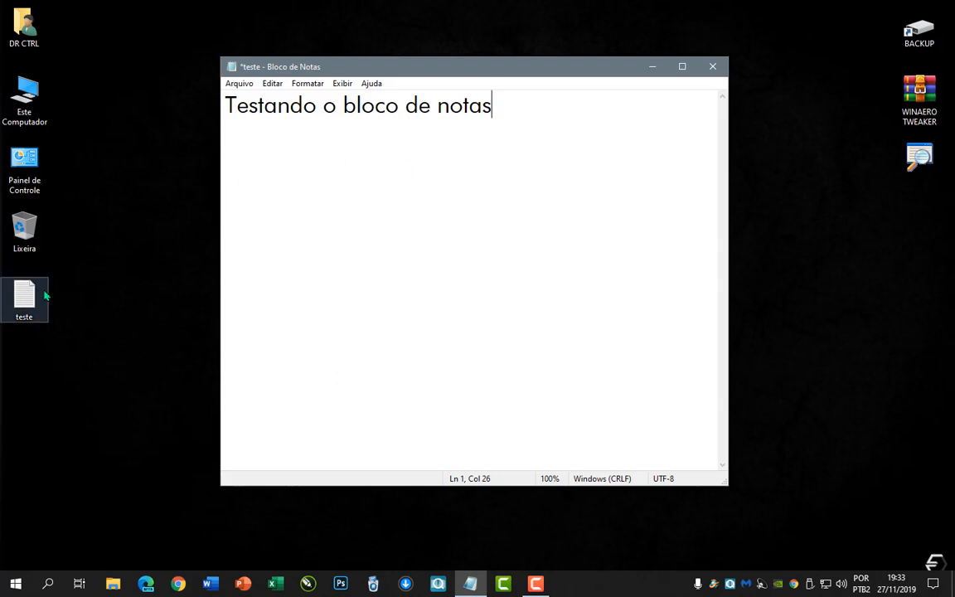
left_click(442, 265)
left_click(499, 109)
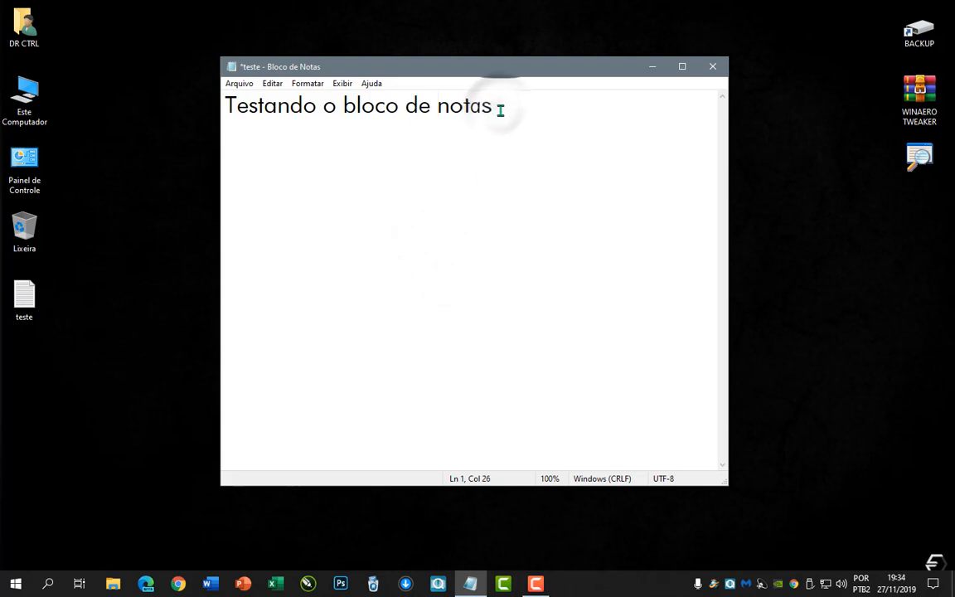
left_click(239, 84)
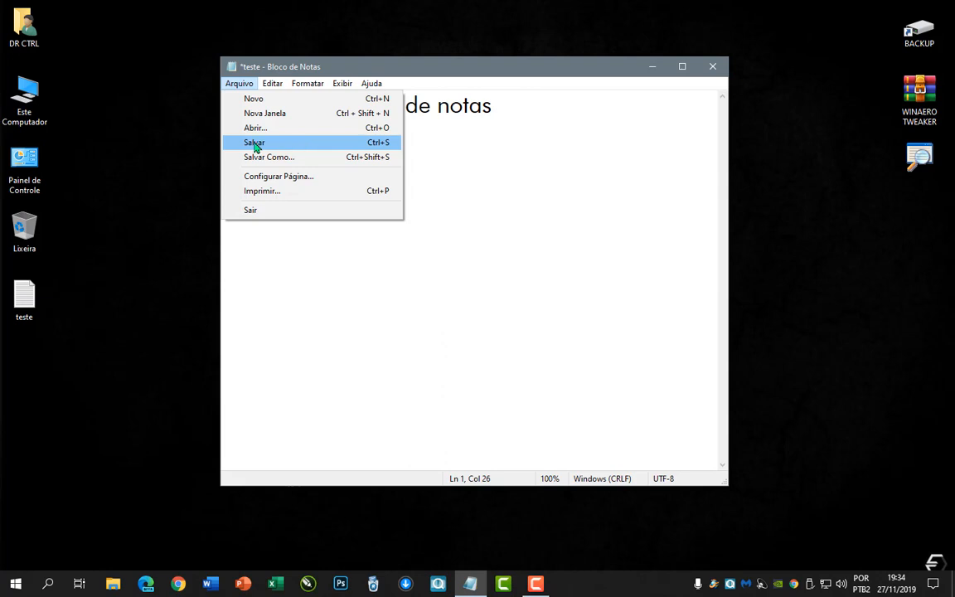
left_click(284, 146)
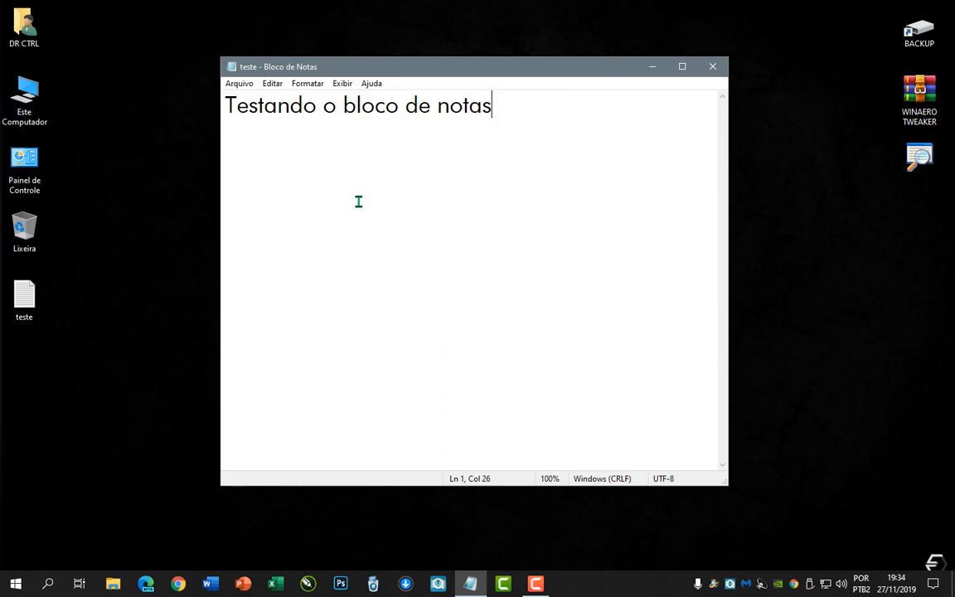
Try Salvar Como with the existing name teste, decline replacing that file, and save the note to Área de Trabalho as teste2
left_click(236, 86)
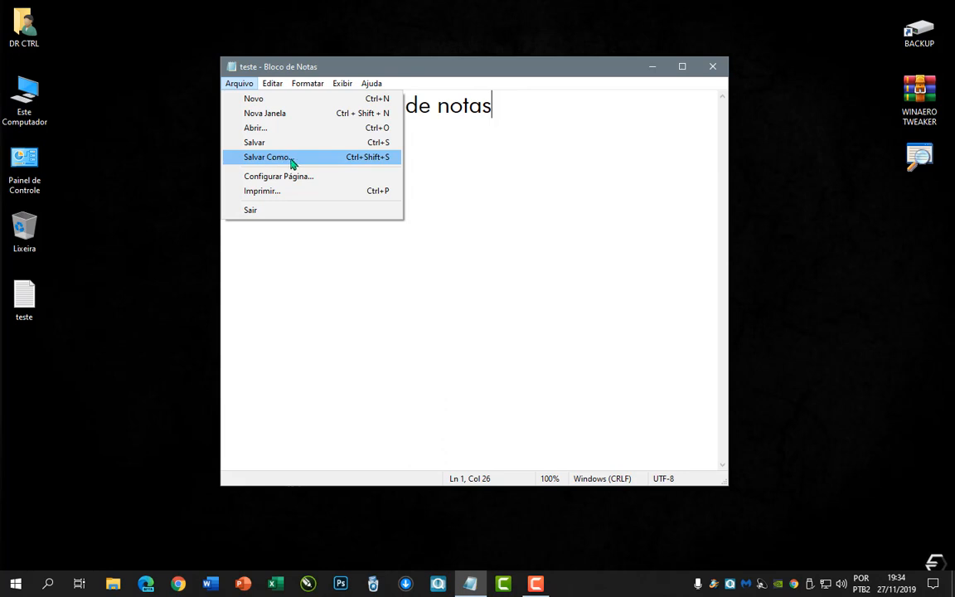
left_click(292, 162)
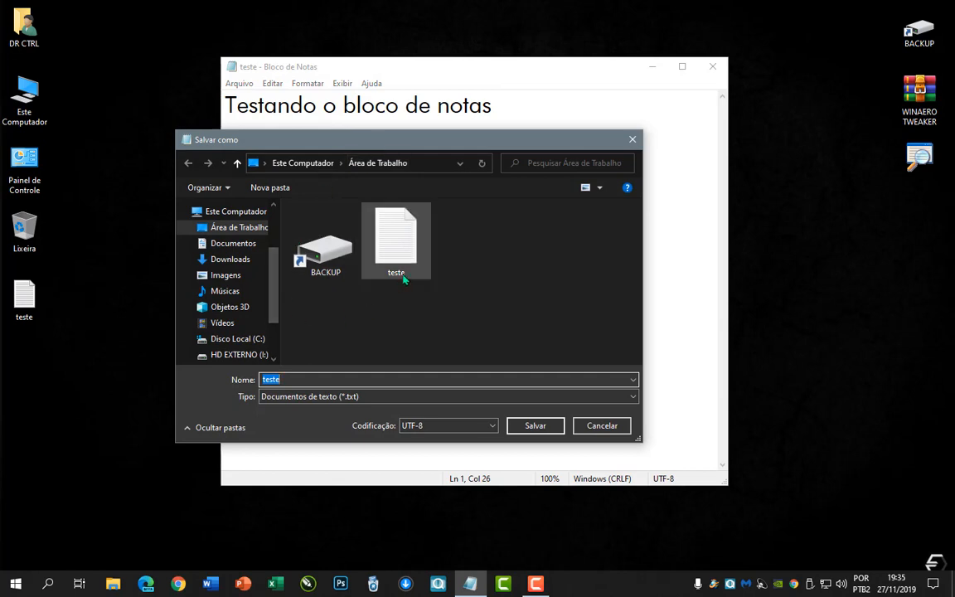
left_click(298, 379)
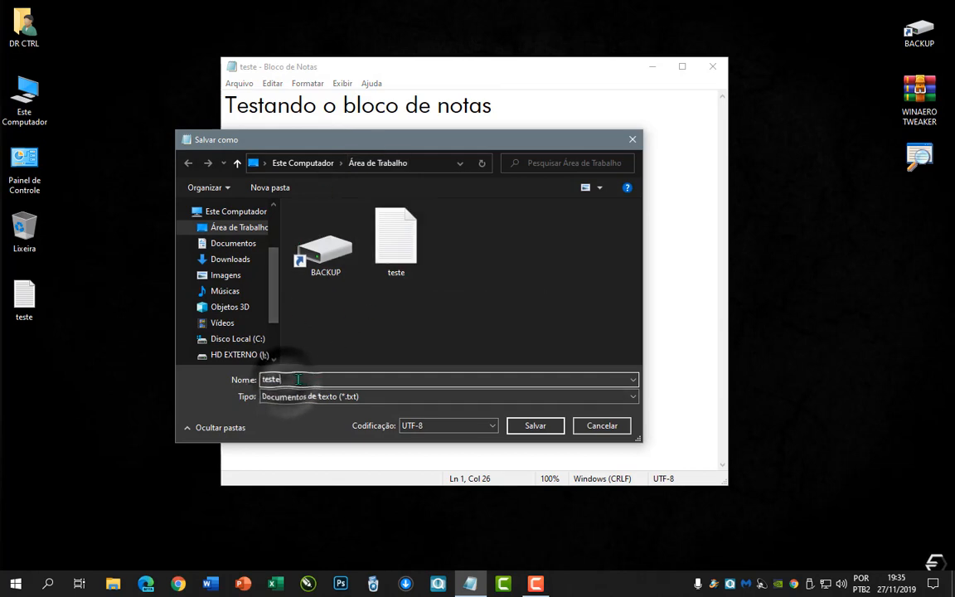
left_click(534, 426)
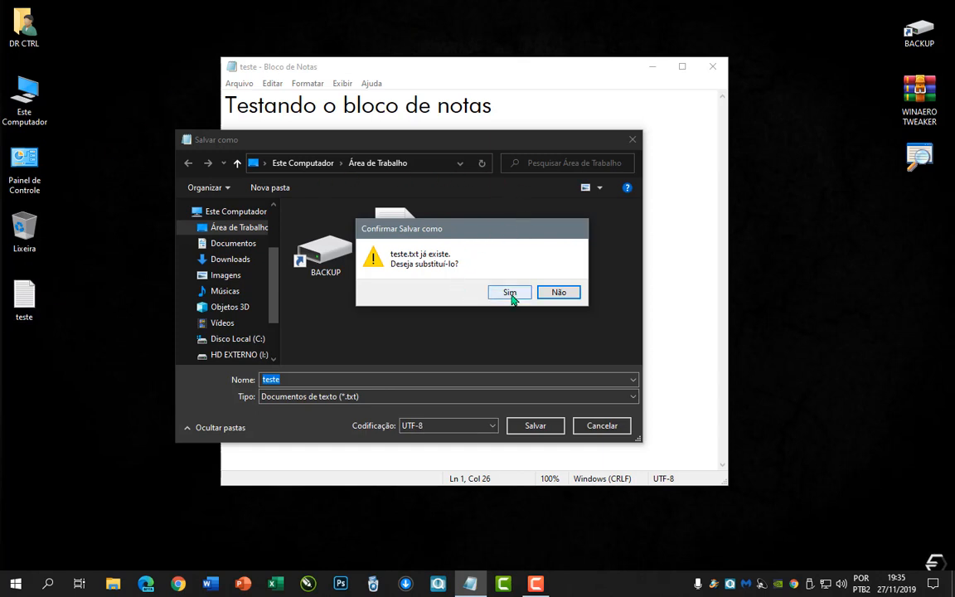
left_click(560, 294)
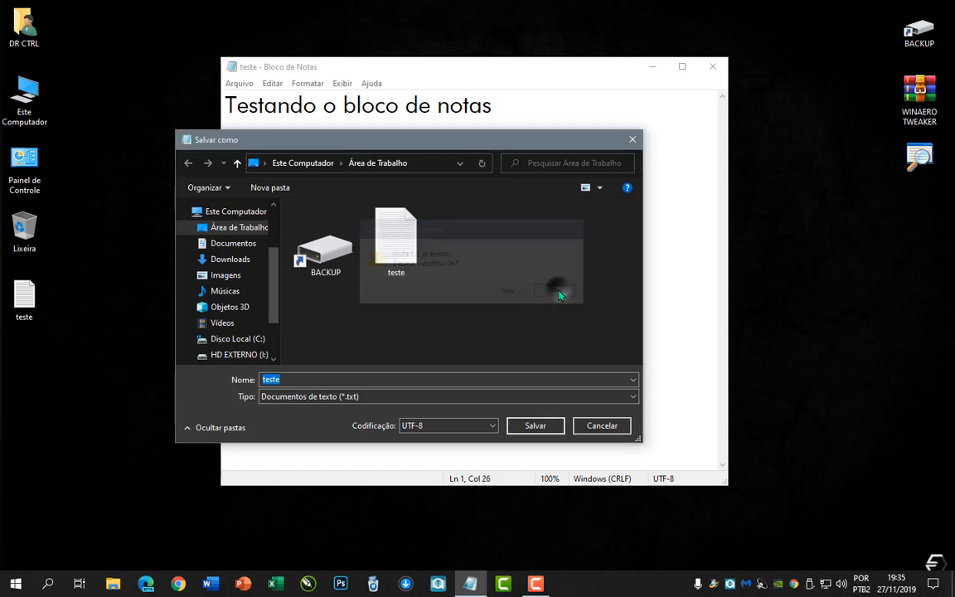
left_click(297, 379)
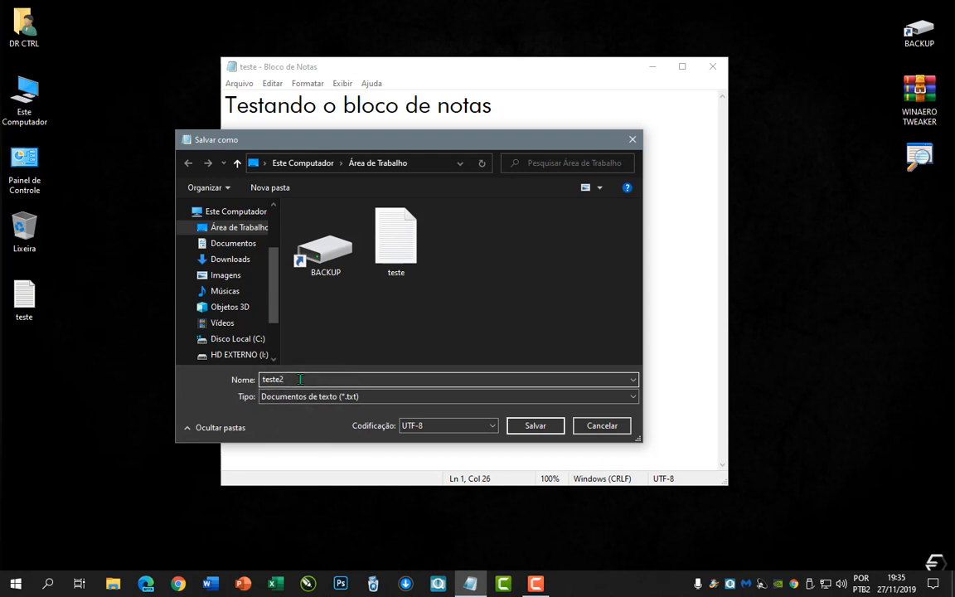
type("2")
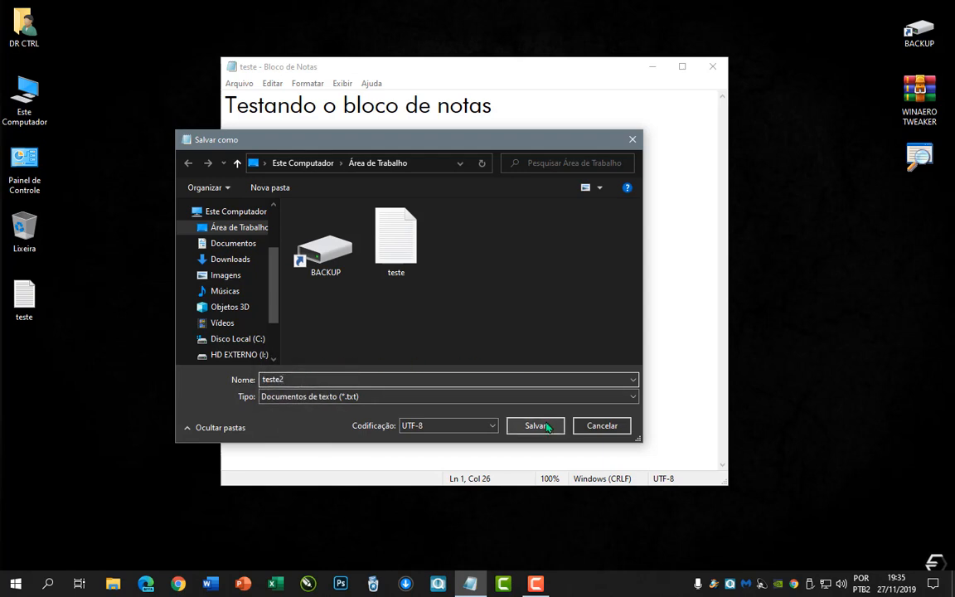
left_click(547, 427)
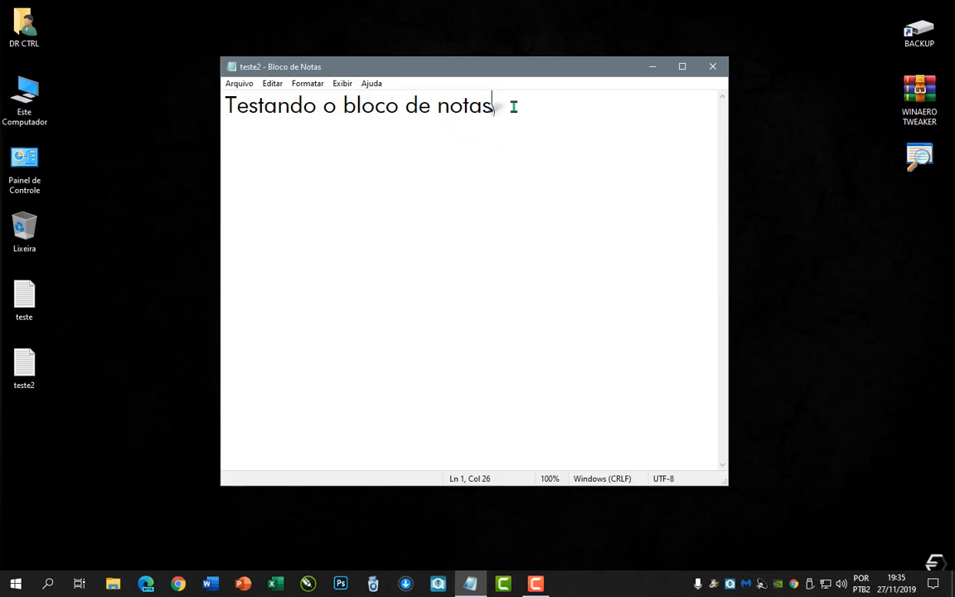
Add " 2" to the end of the teste2 note's text, save the change to the same file and close it
left_click_drag(513, 107, 222, 106)
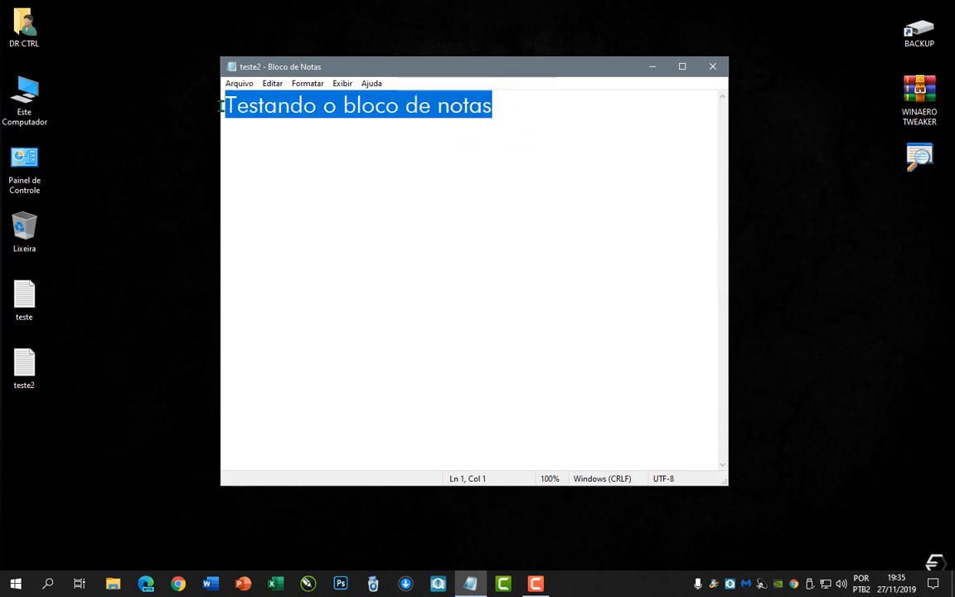
left_click(508, 122)
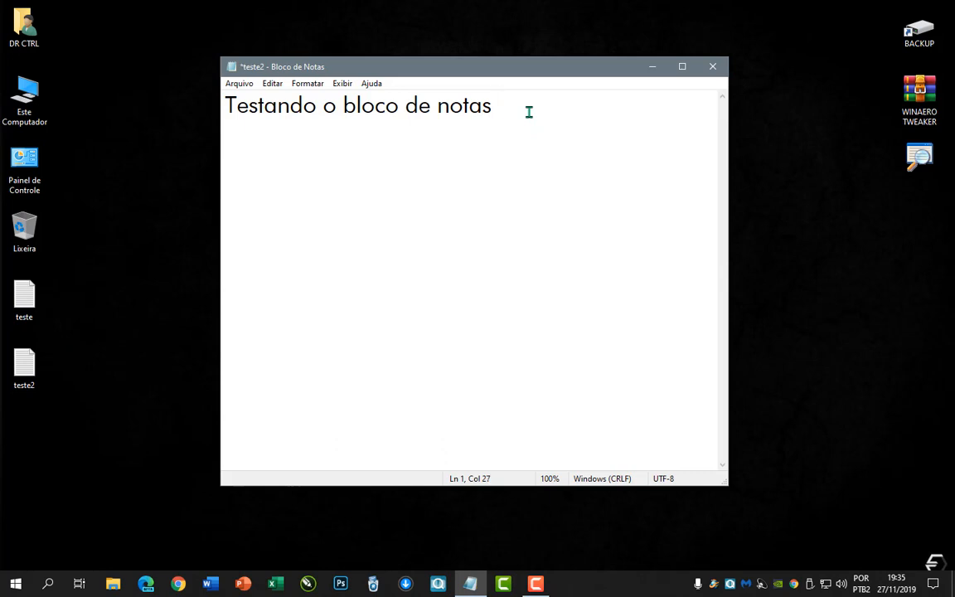
type("2")
left_click(241, 84)
left_click(252, 142)
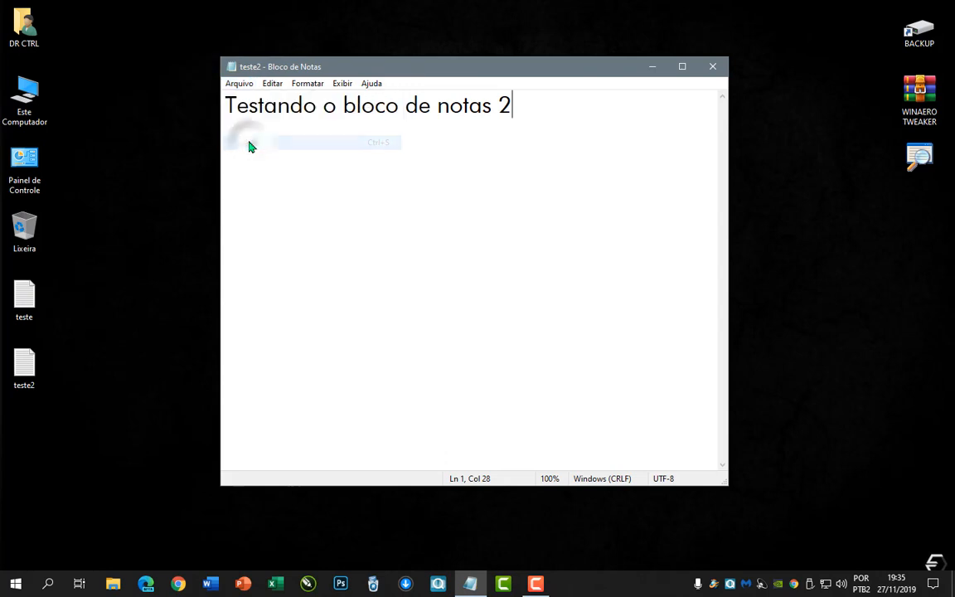
left_click(712, 67)
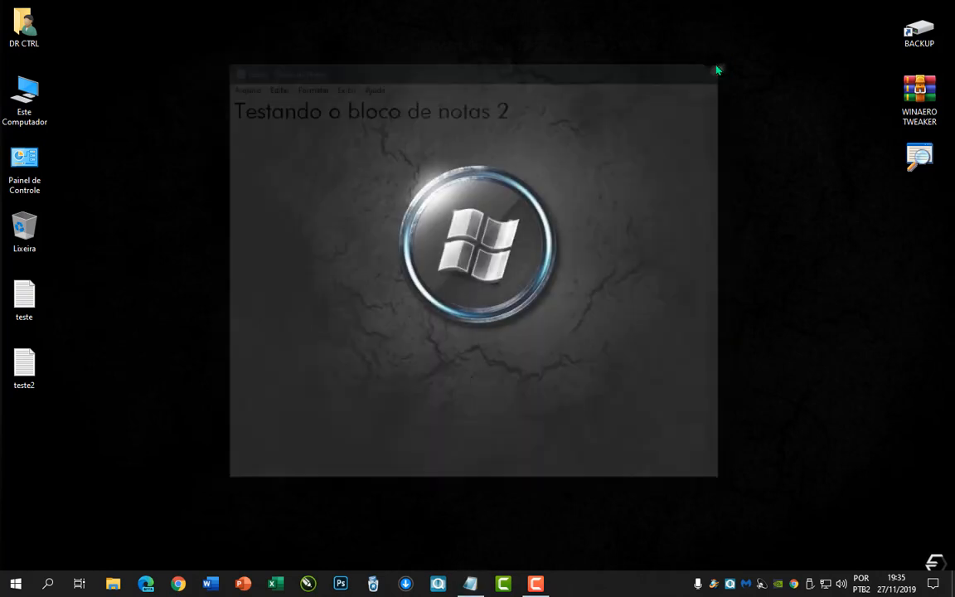
Open teste and teste2 from the desktop one after the other to compare their texts, closing each
left_click(24, 298)
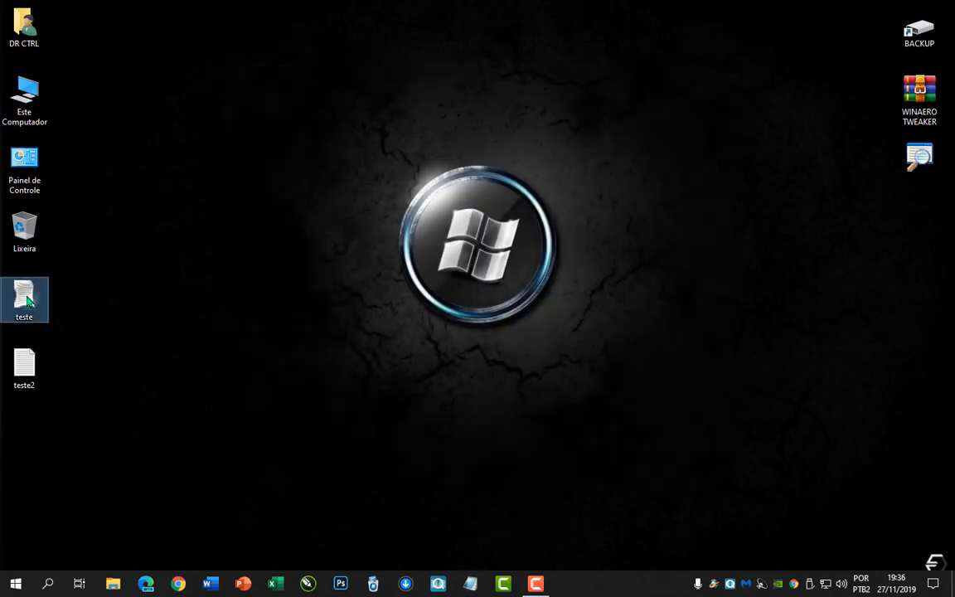
left_click(31, 358)
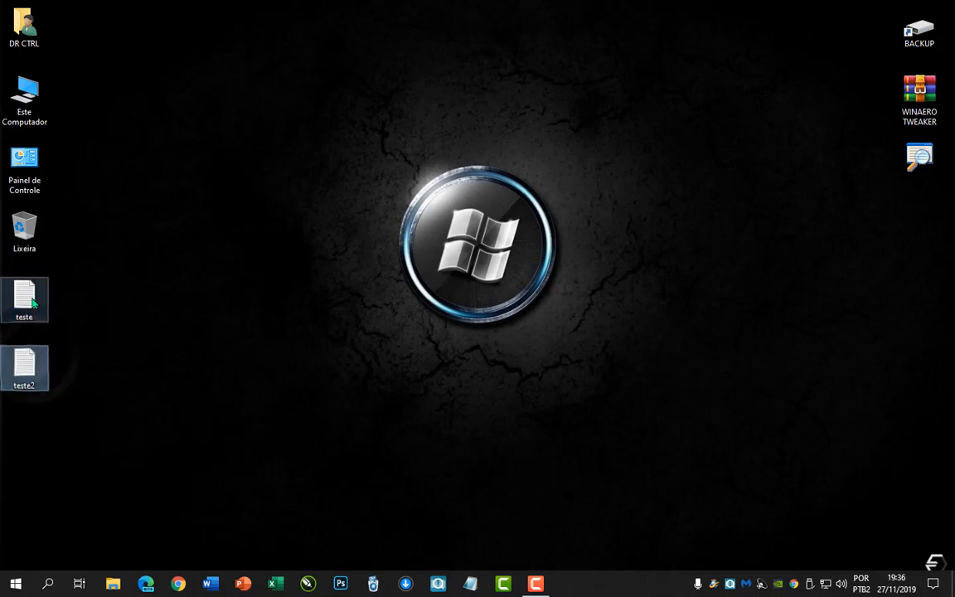
double_click(30, 300)
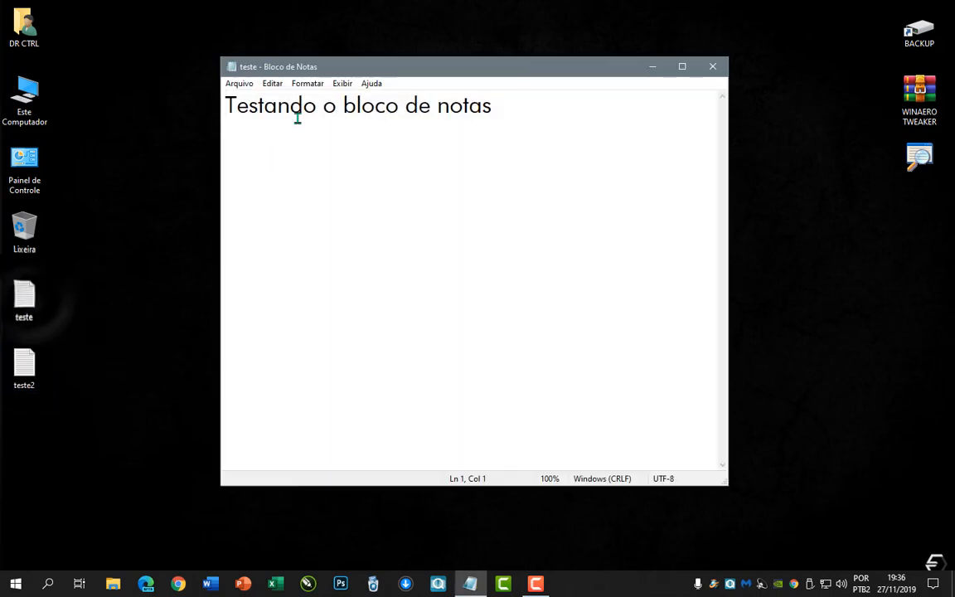
left_click(712, 66)
double_click(37, 361)
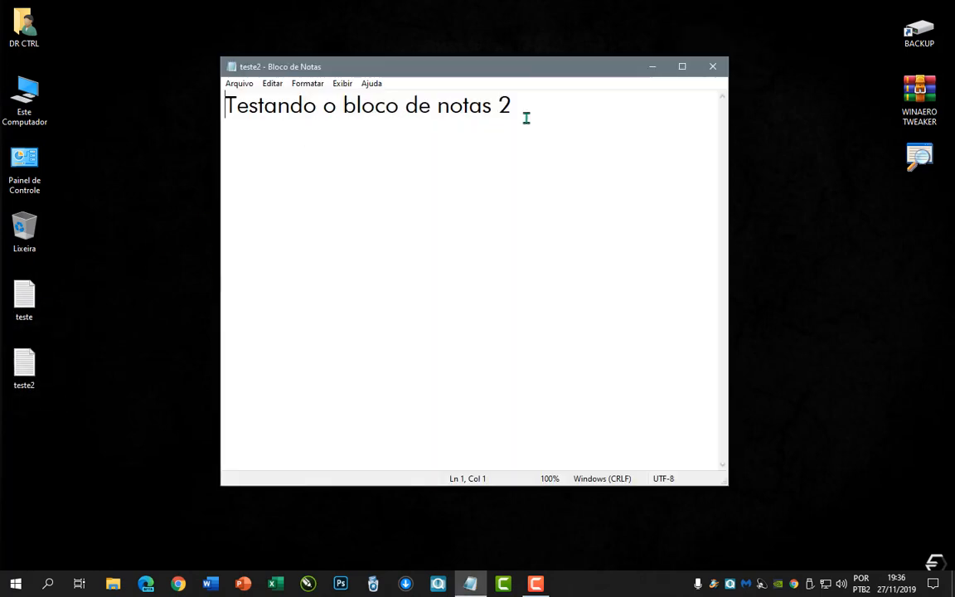
left_click(713, 67)
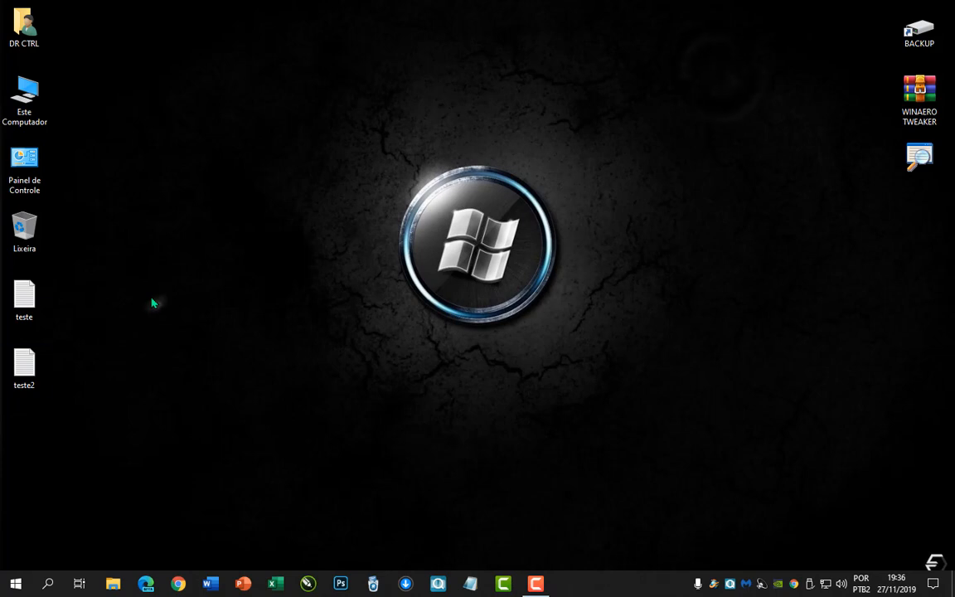
left_click_drag(92, 280, 4, 365)
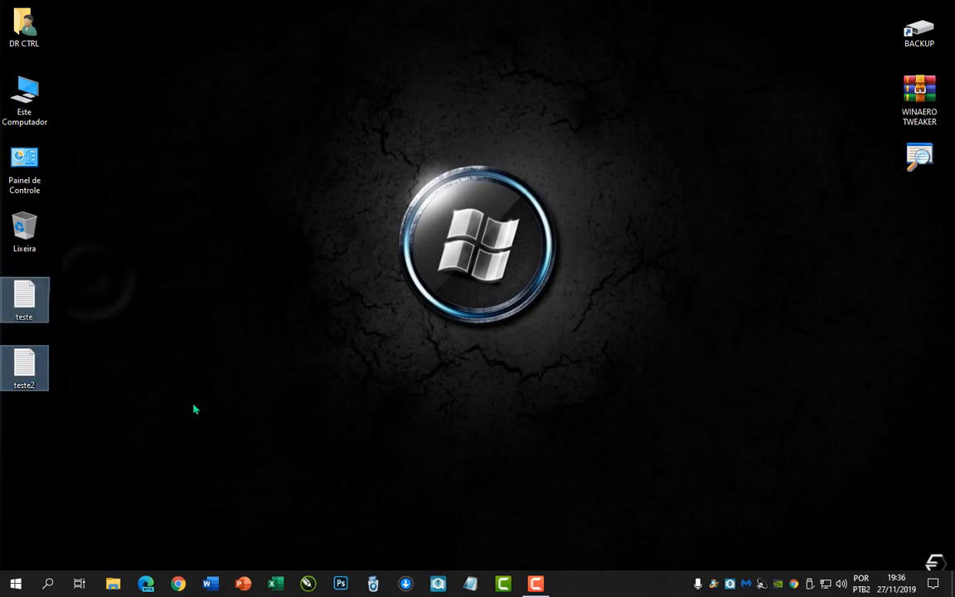
left_click(195, 408)
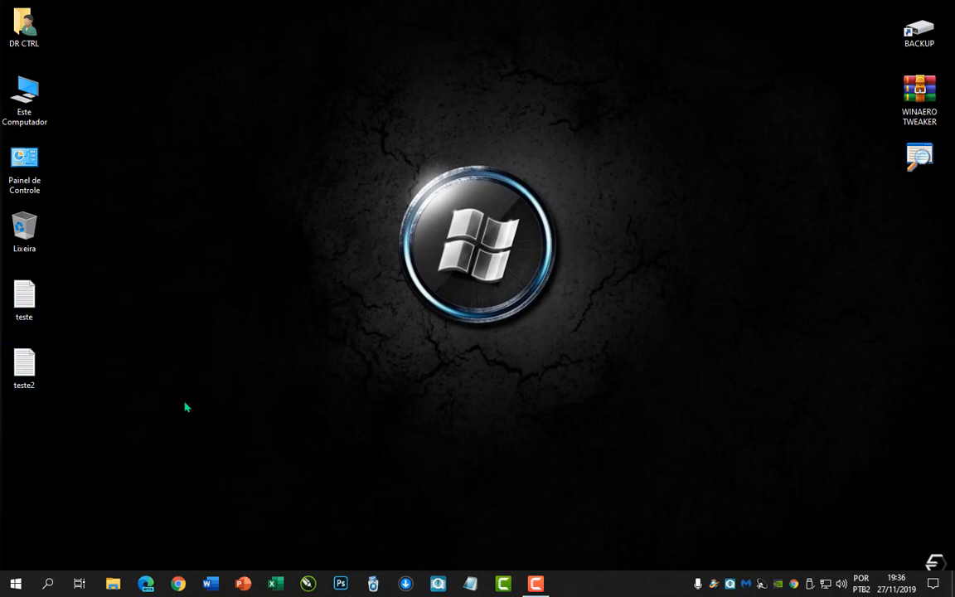
Delete the teste2 file from the desktop
left_click(139, 329)
left_click(21, 367)
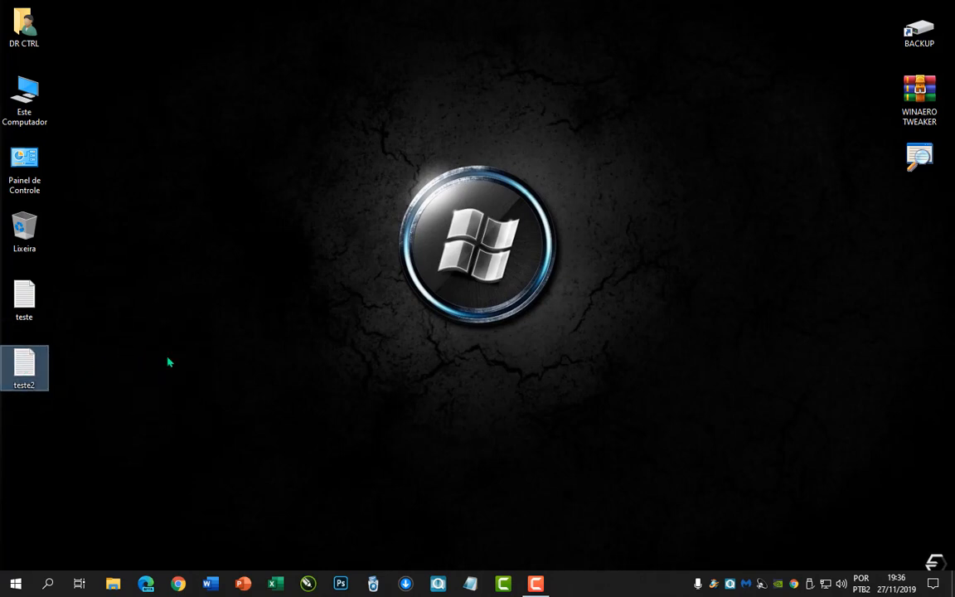
key("Delete")
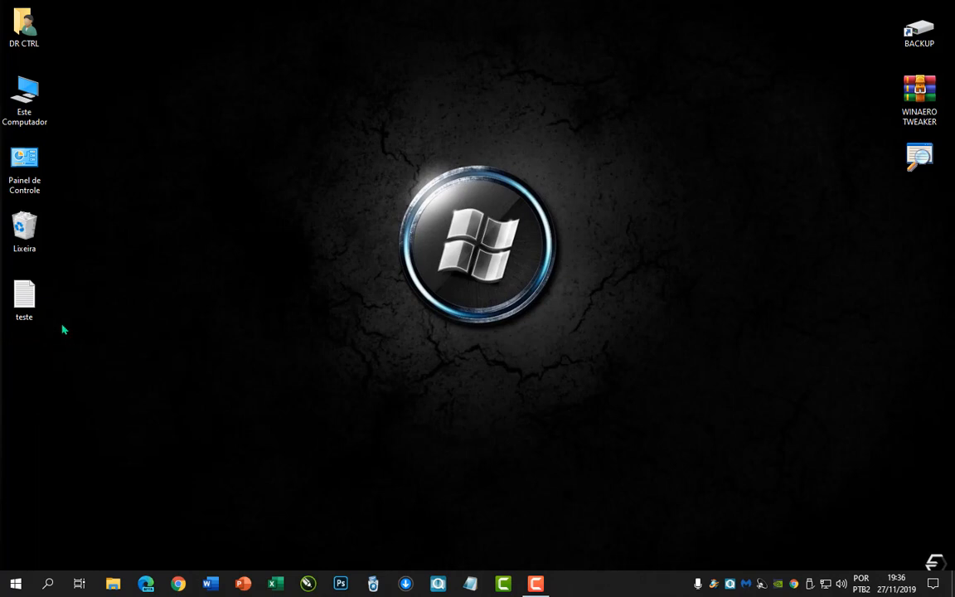
Reopen the teste file from the desktop, review its line of text and close it
double_click(29, 294)
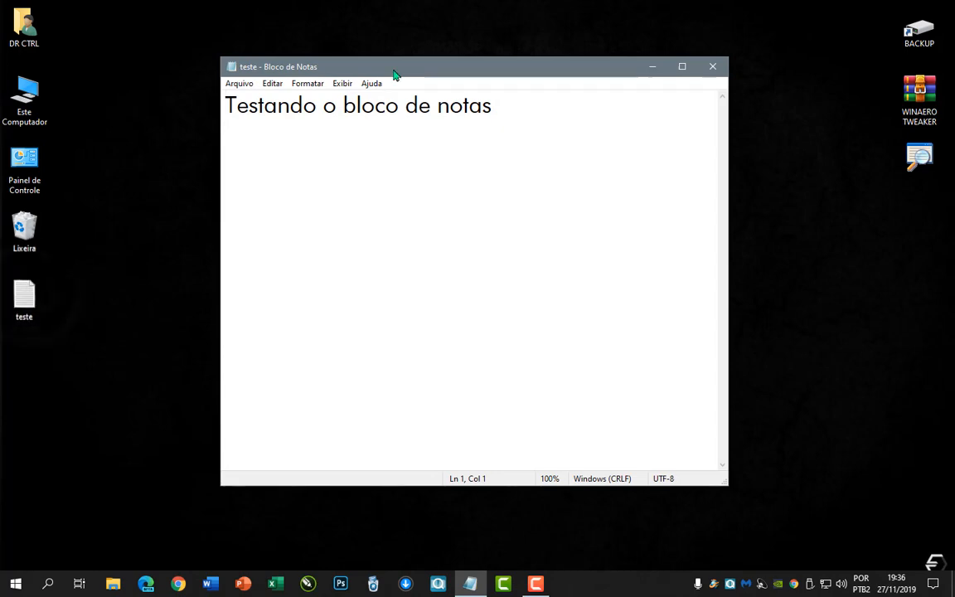
left_click_drag(397, 70, 454, 65)
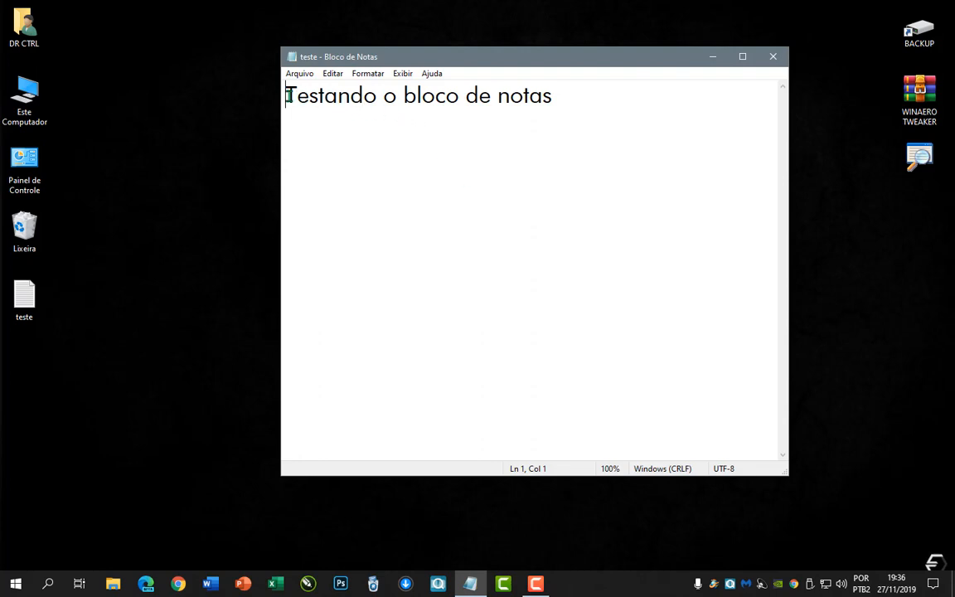
left_click_drag(287, 96, 567, 139)
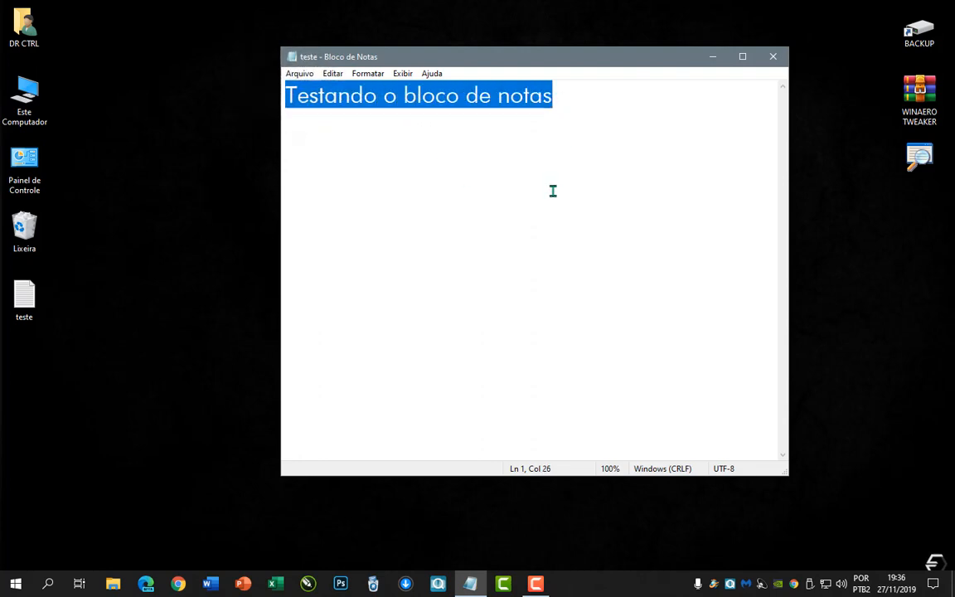
left_click_drag(571, 97, 254, 111)
left_click(774, 57)
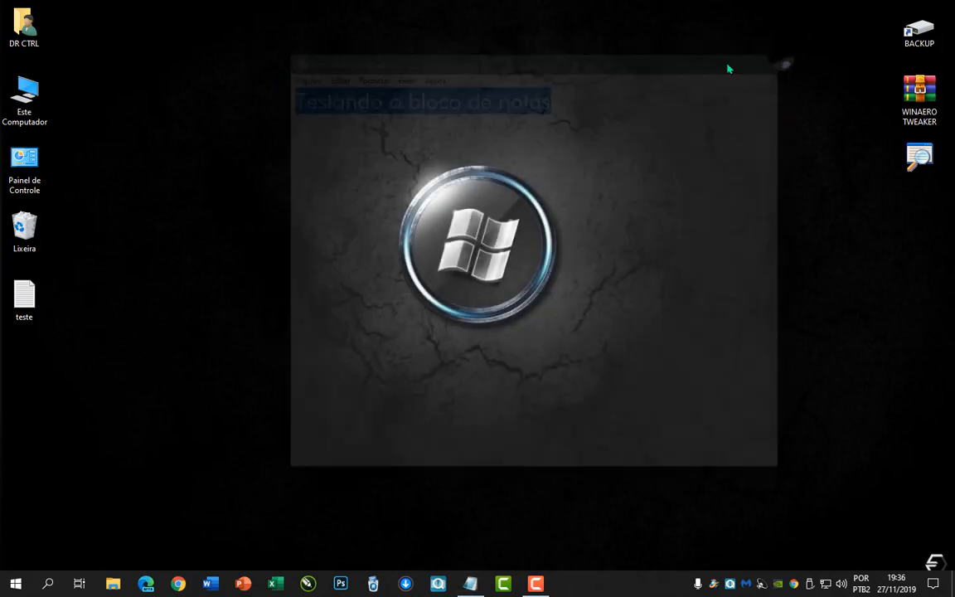
Delete the remaining teste file from the desktop
left_click(41, 299)
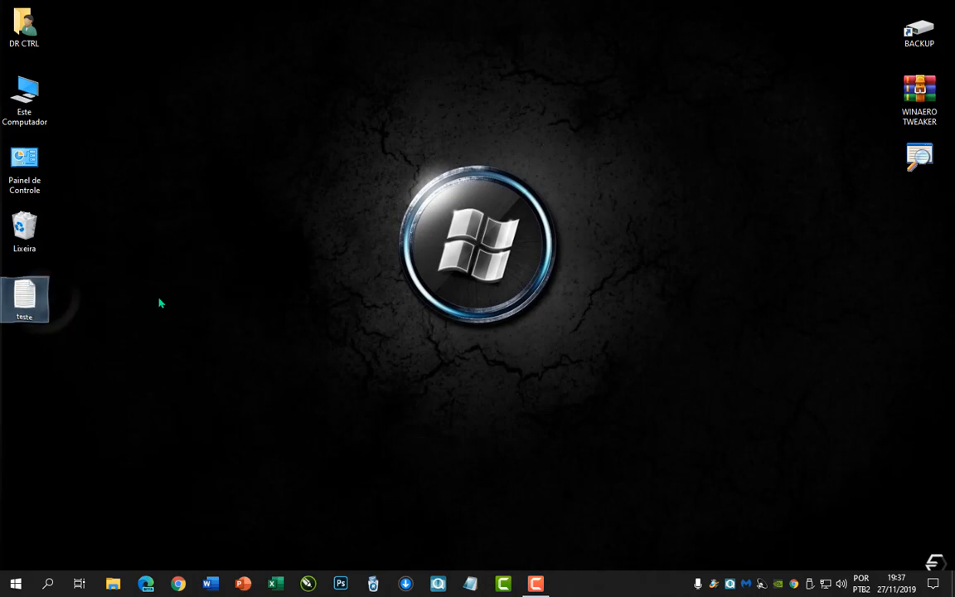
key("Delete")
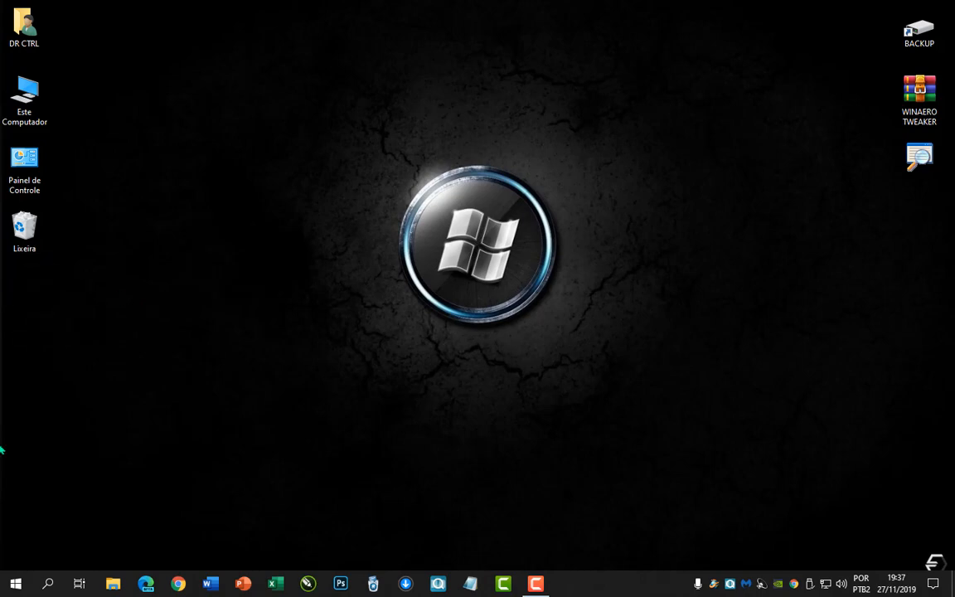
Open a new blank Bloco de Notas note from Acessórios do Windows and reposition its window on the desktop
left_click(16, 583)
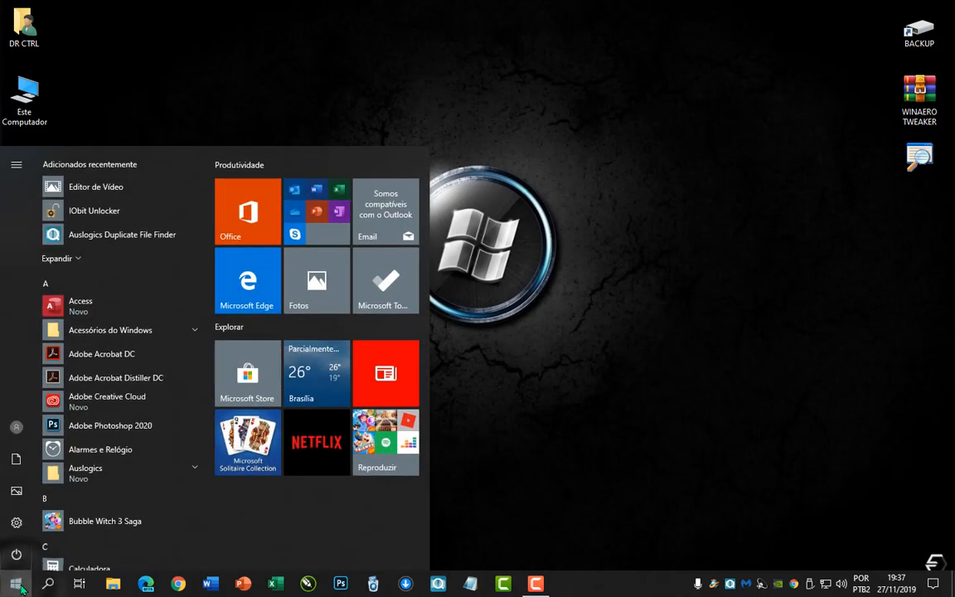
left_click(108, 330)
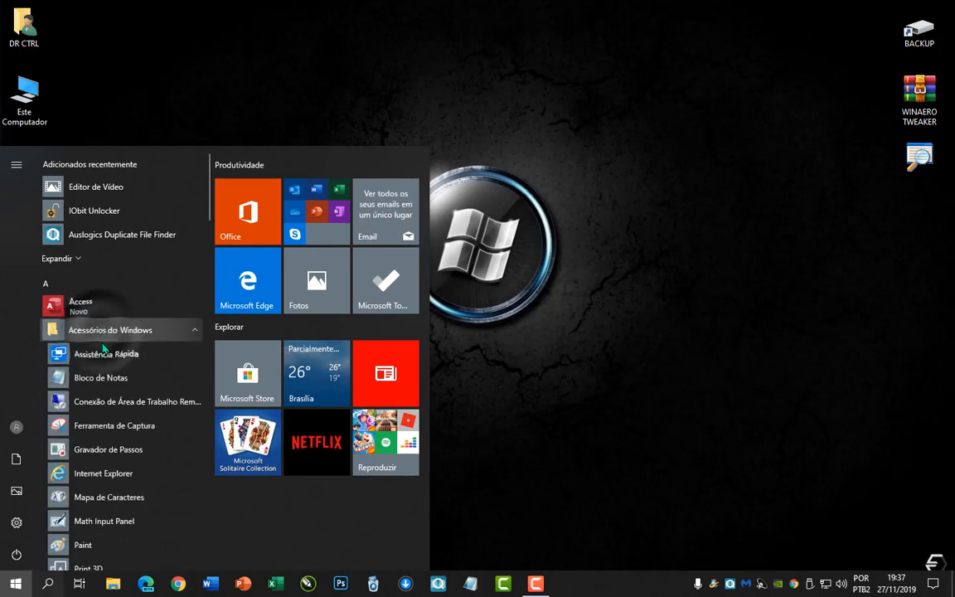
left_click(100, 378)
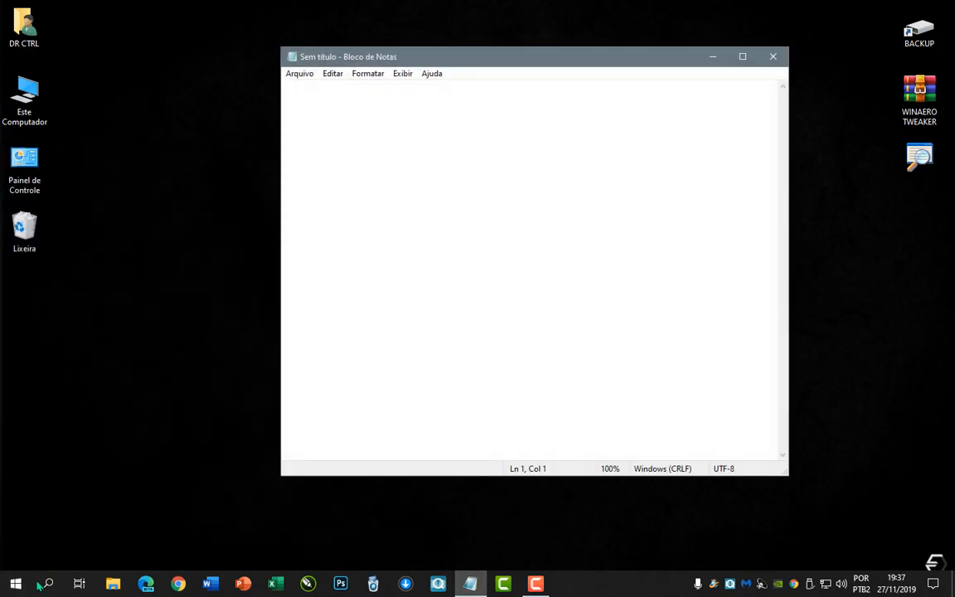
left_click_drag(496, 64, 468, 63)
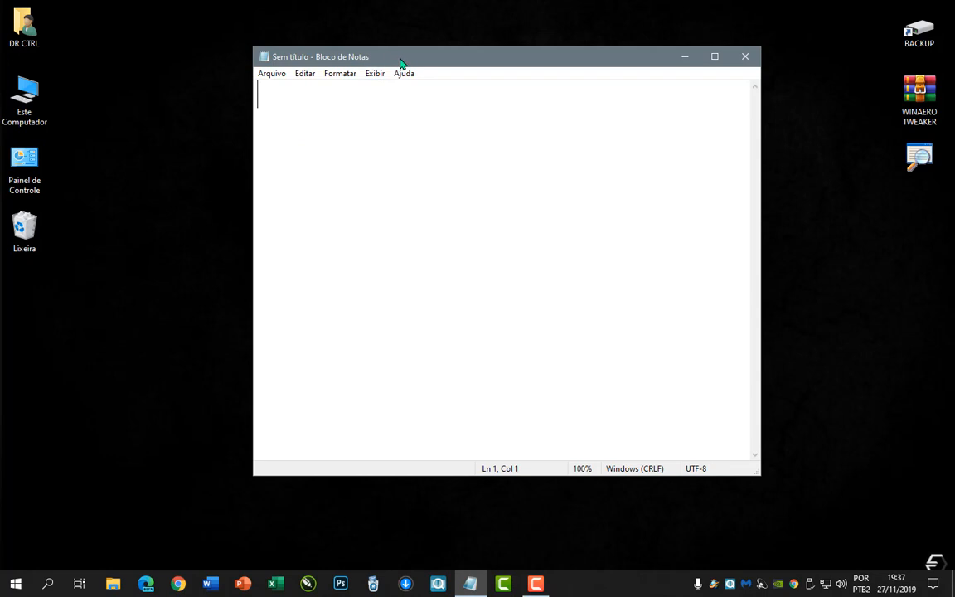
left_click_drag(401, 60, 426, 62)
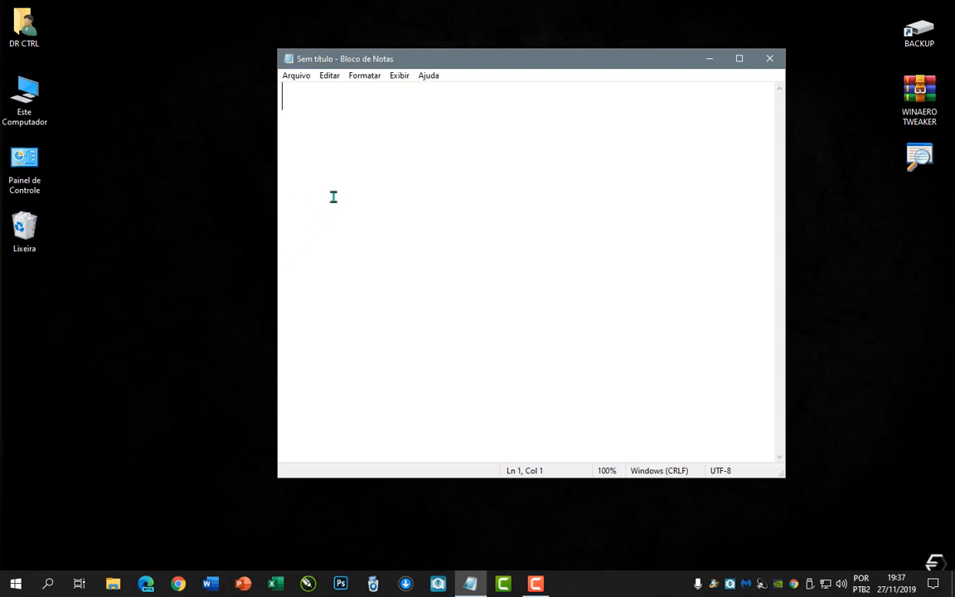
Write "teste" in the blank note and save it to Área de Trabalho as a text document named teste
left_click(320, 94)
type("teste")
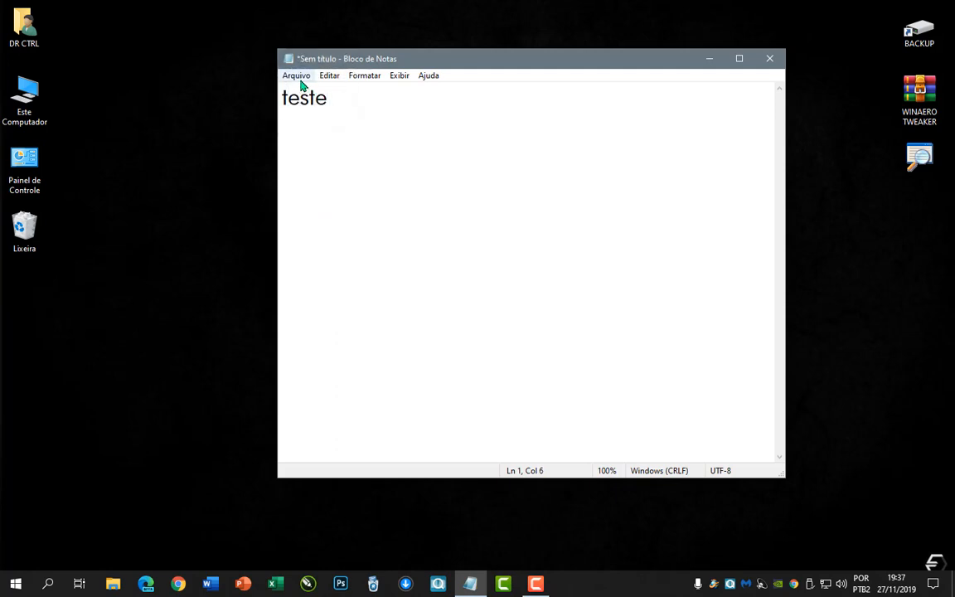
left_click(299, 79)
left_click(322, 135)
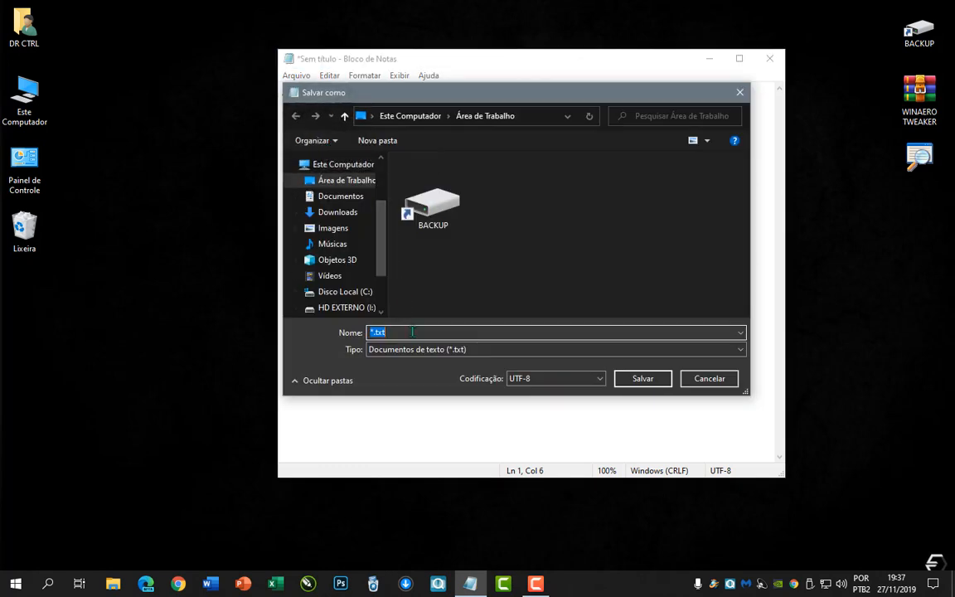
type("teste")
left_click(643, 379)
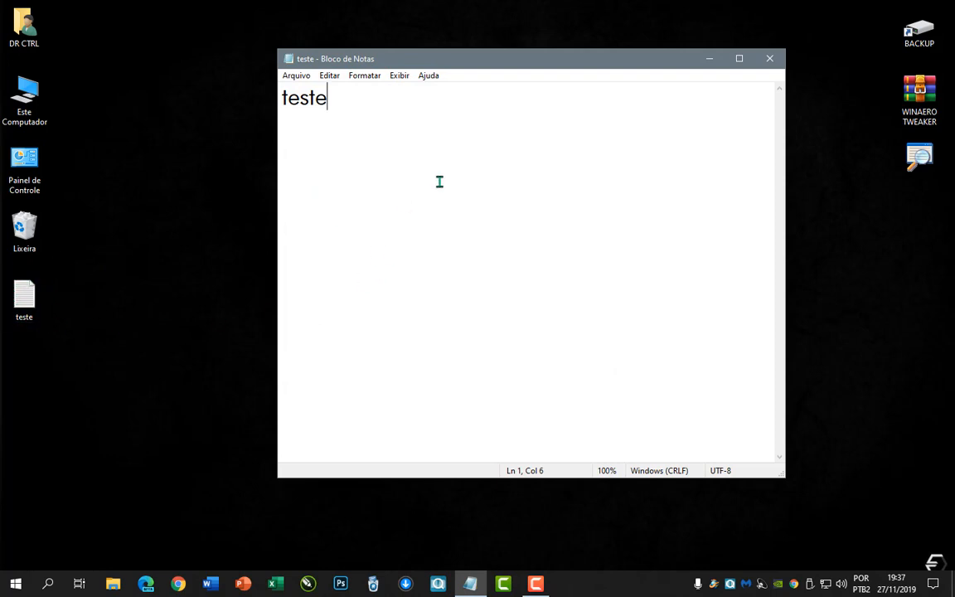
Save a copy of the note to Área de Trabalho as teste.html using Salvar Como
left_click(459, 147)
left_click(298, 80)
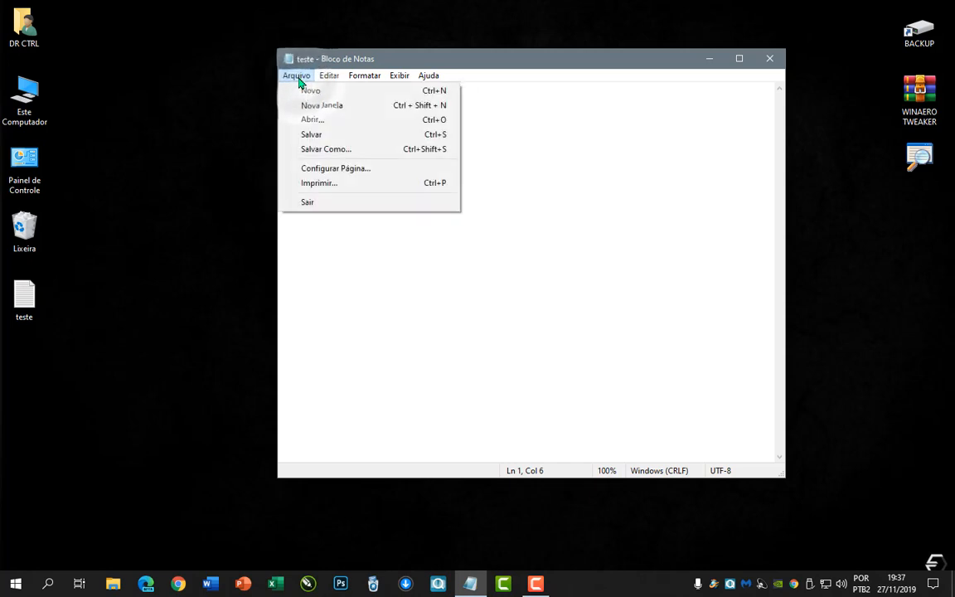
left_click(370, 156)
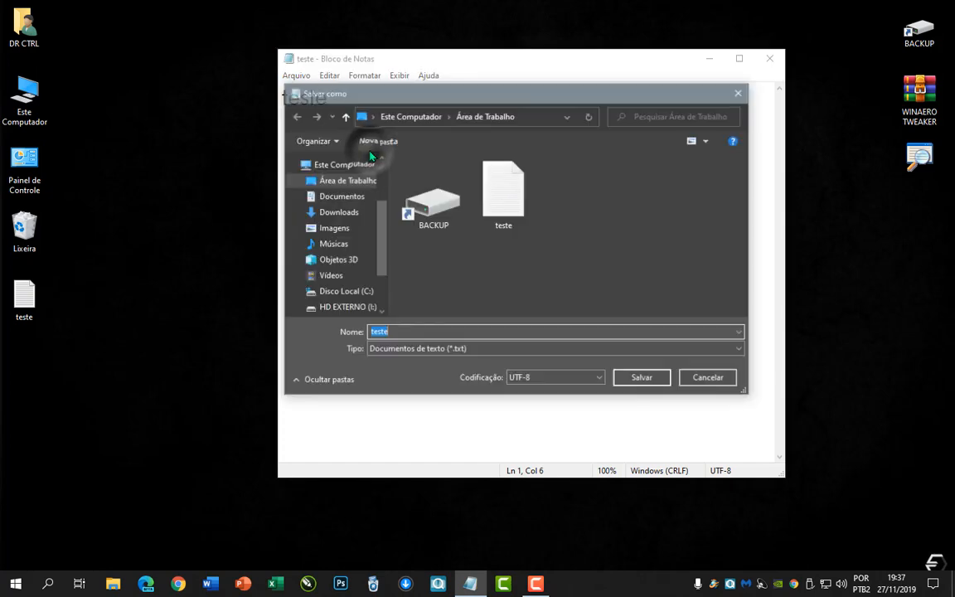
left_click(397, 333)
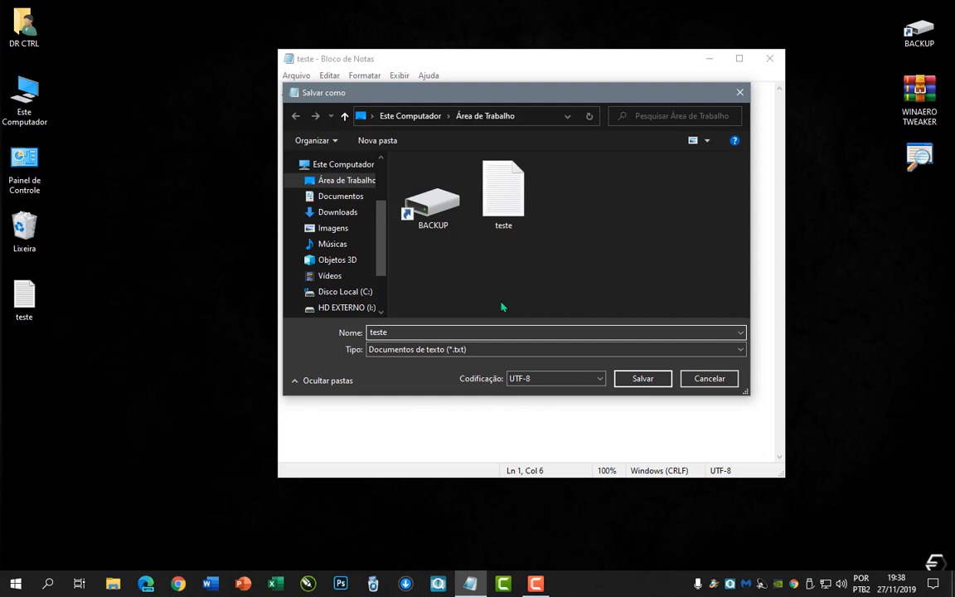
type(".")
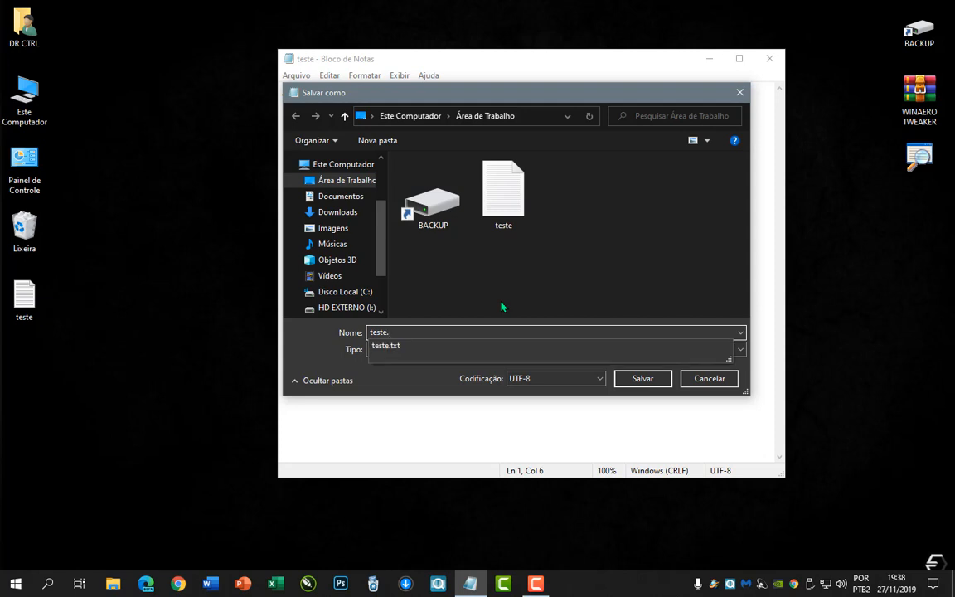
type("html")
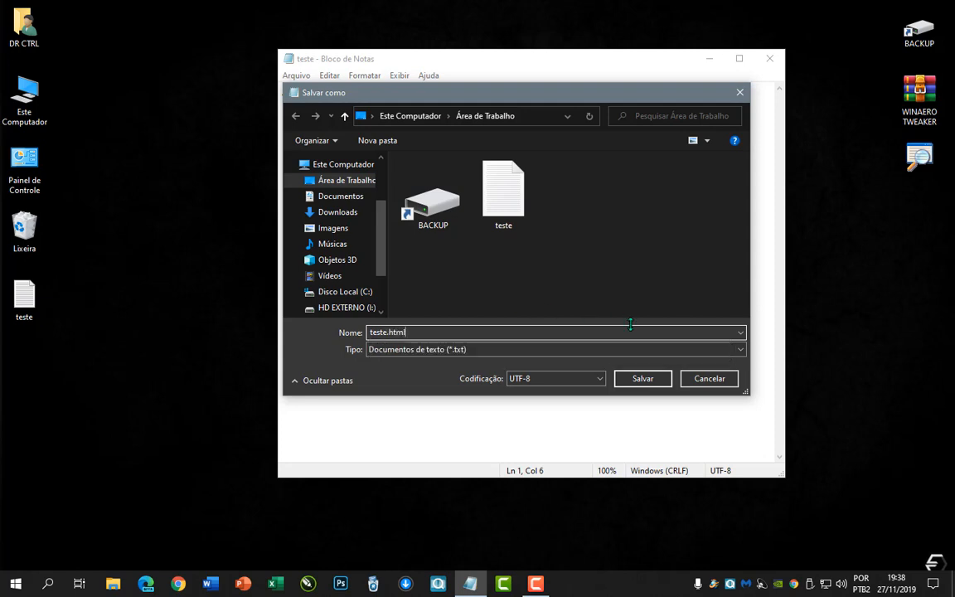
left_click(641, 379)
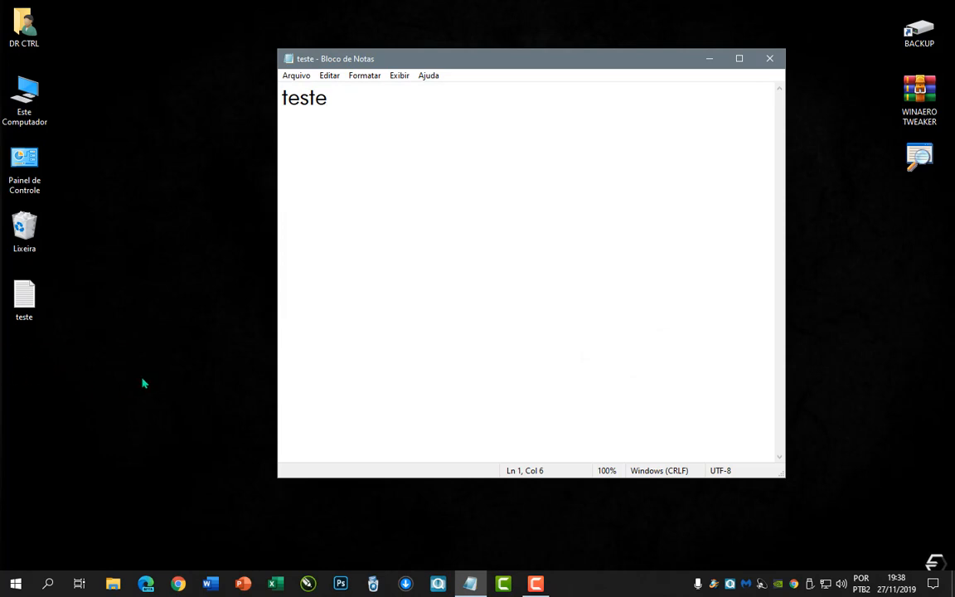
Arrange the teste text file and the teste HTML file side by side in an open area of the desktop
left_click_drag(24, 365, 168, 297)
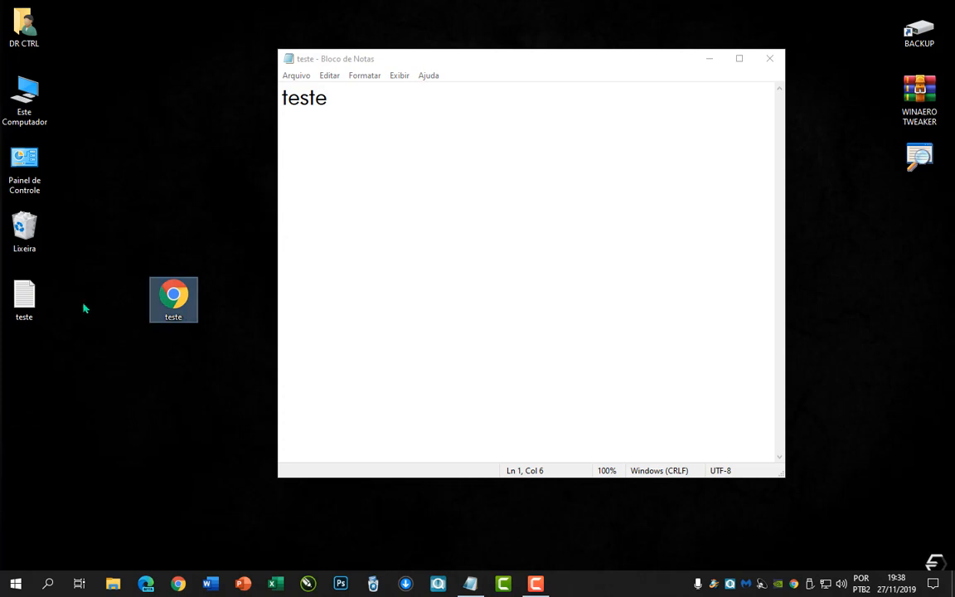
left_click_drag(26, 299, 126, 299)
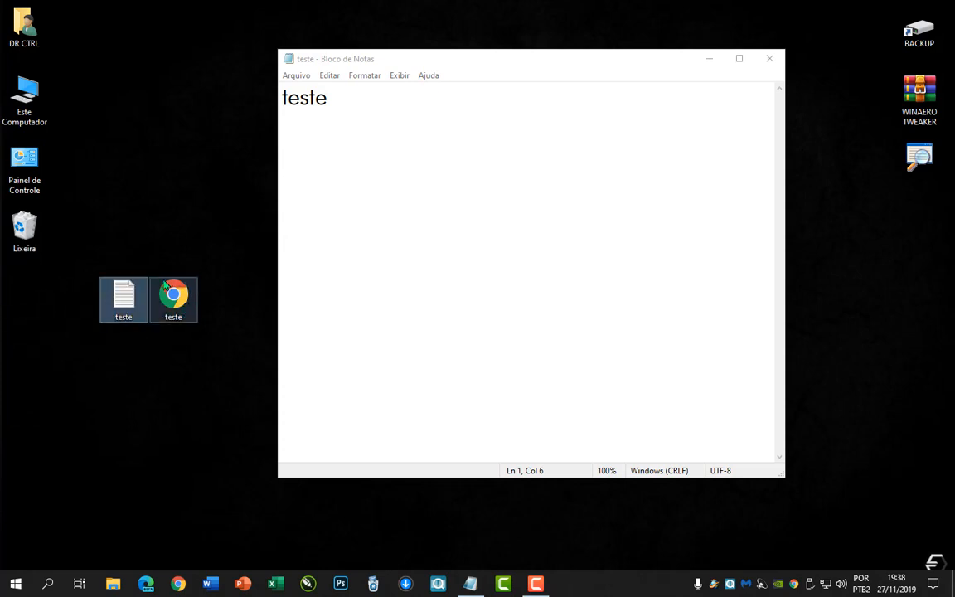
left_click(220, 286)
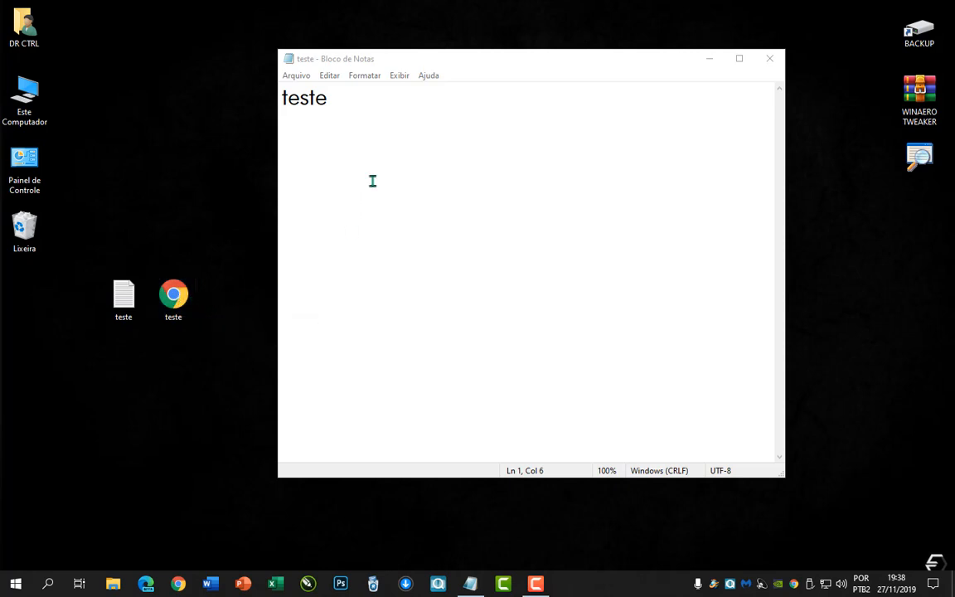
Move the note window away from the desktop files, view the teste HTML file in the browser and close it
left_click(345, 108)
left_click_drag(364, 59, 479, 71)
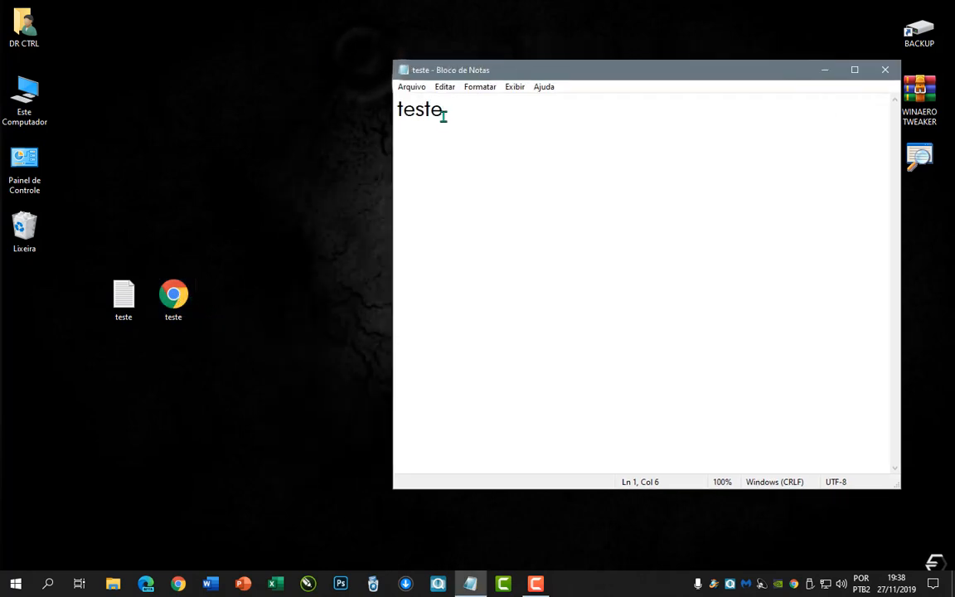
double_click(183, 299)
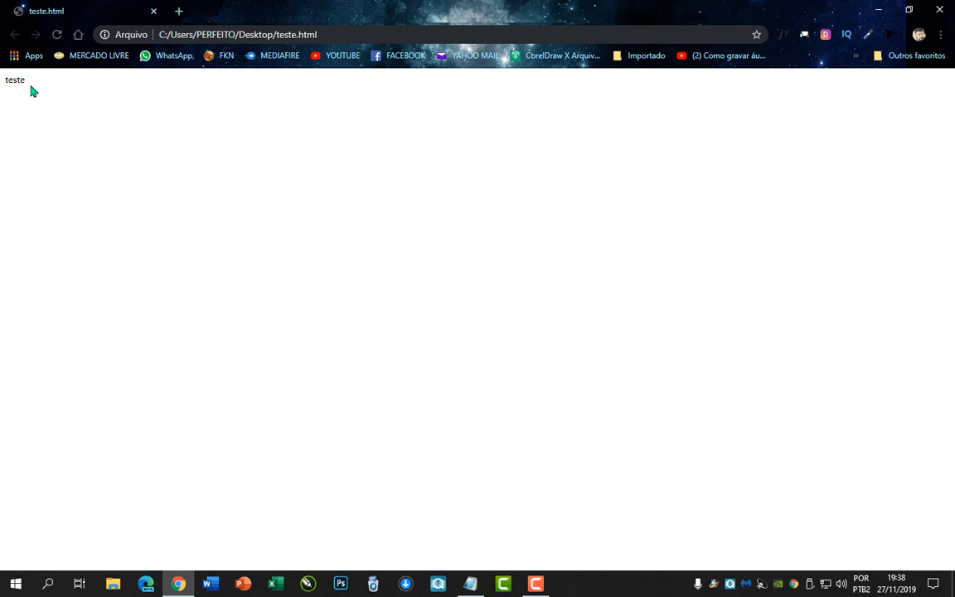
left_click(939, 9)
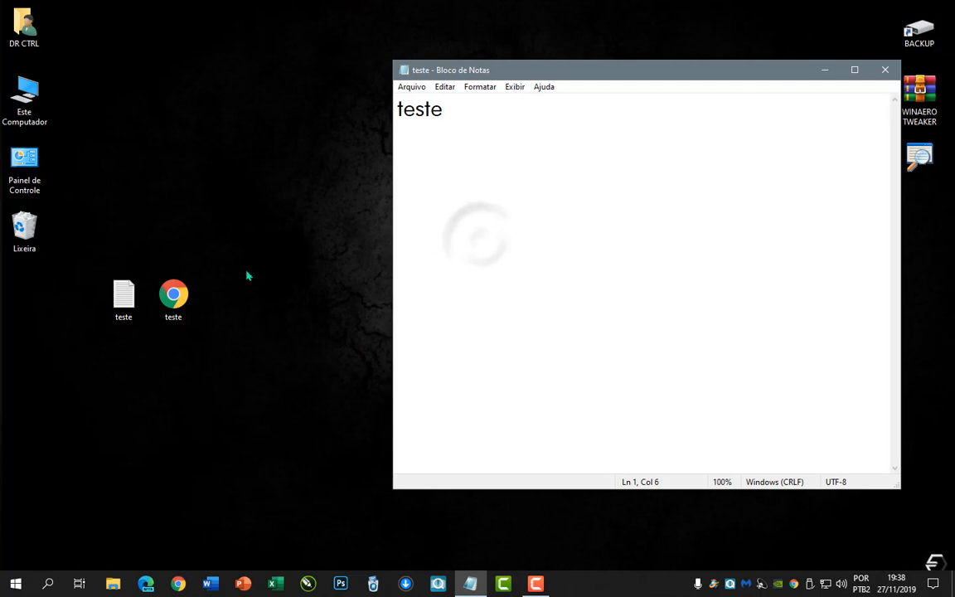
Save another copy of the note to Área de Trabalho as teste.bat and place its icon beside the HTML file
left_click(413, 88)
left_click(440, 160)
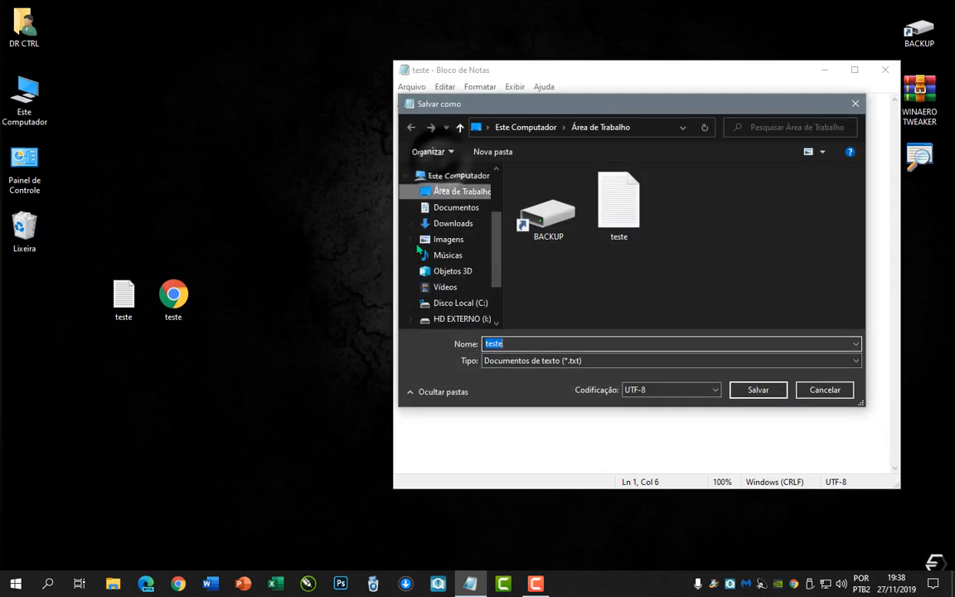
left_click(523, 343)
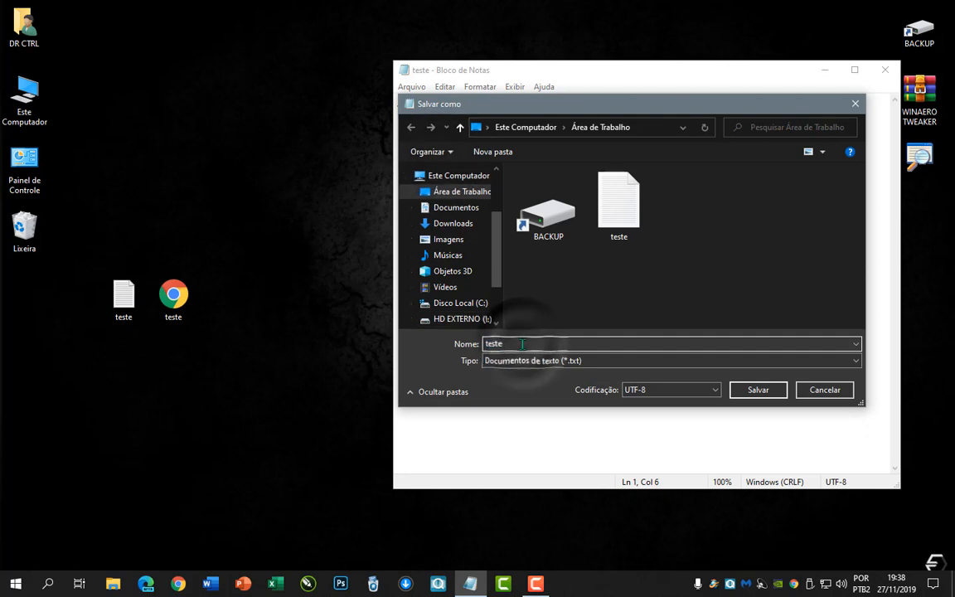
type(".bat")
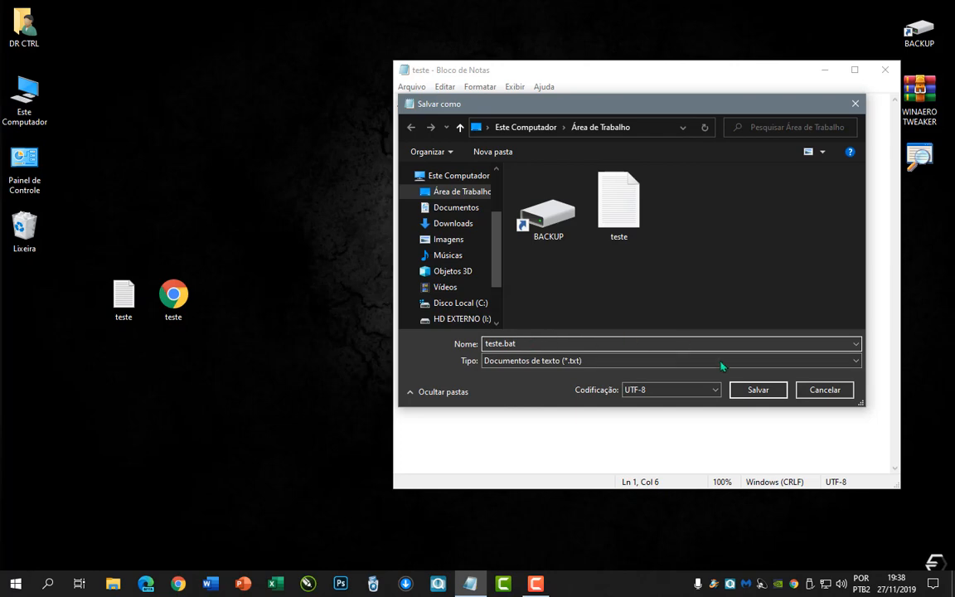
left_click(758, 389)
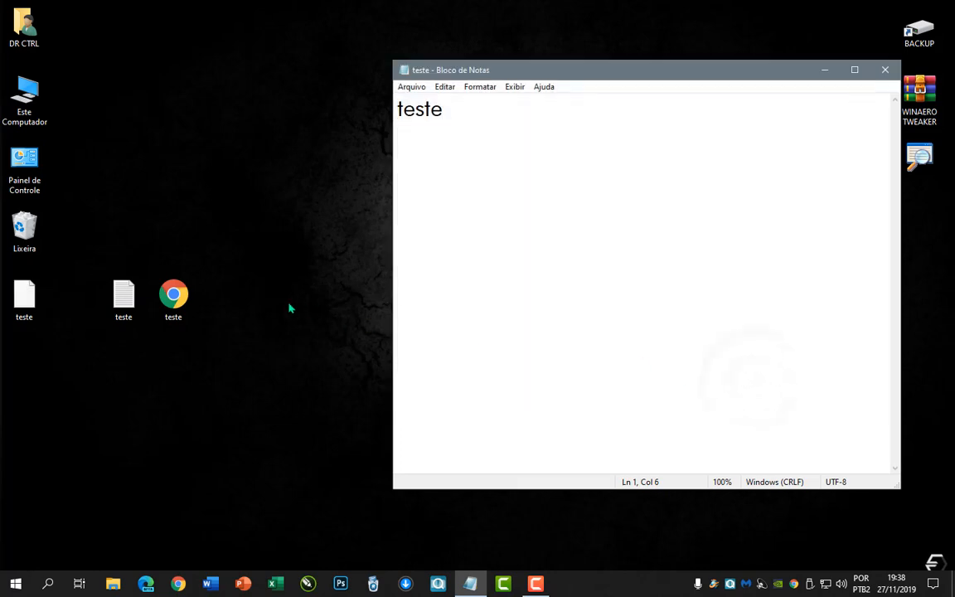
left_click_drag(27, 292, 230, 292)
left_click(284, 329)
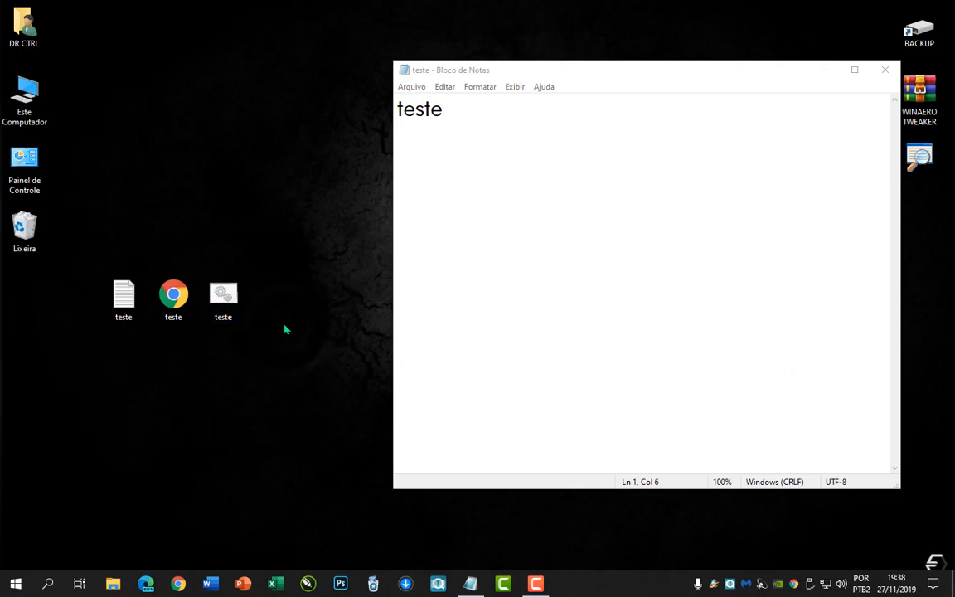
Save another copy of the note to Área de Trabalho as teste.ini and place its icon beside the batch file
left_click(419, 91)
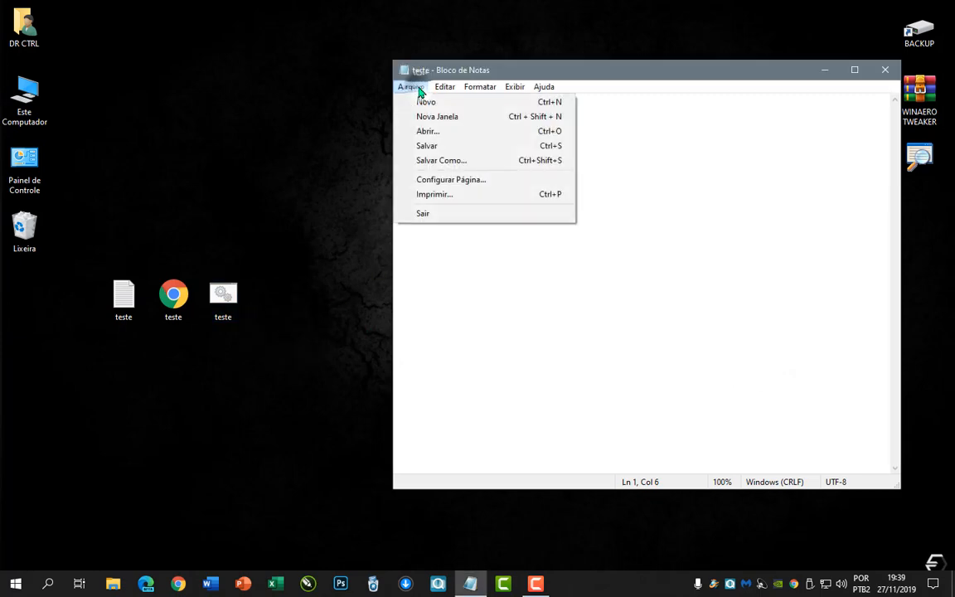
left_click(437, 160)
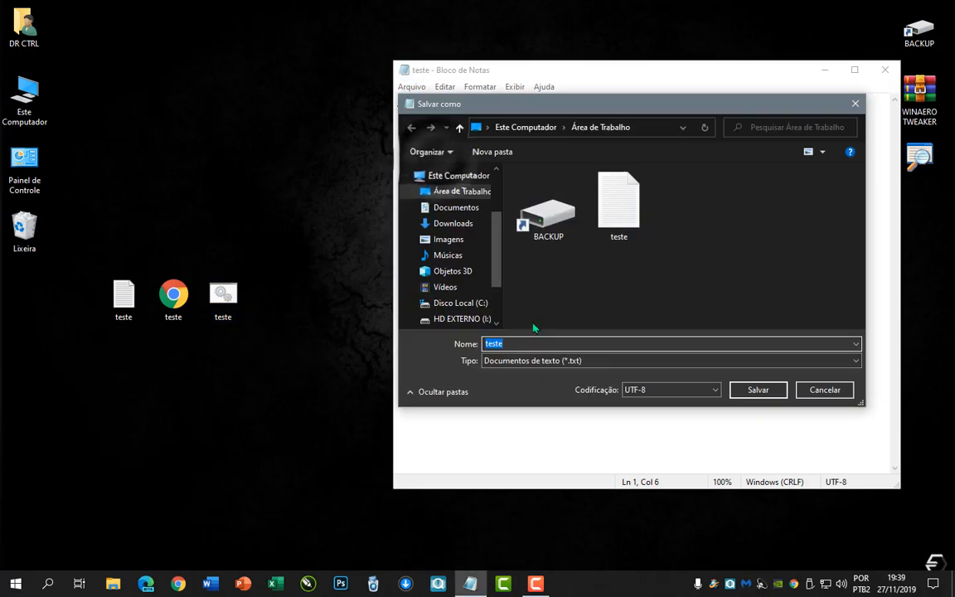
left_click(529, 343)
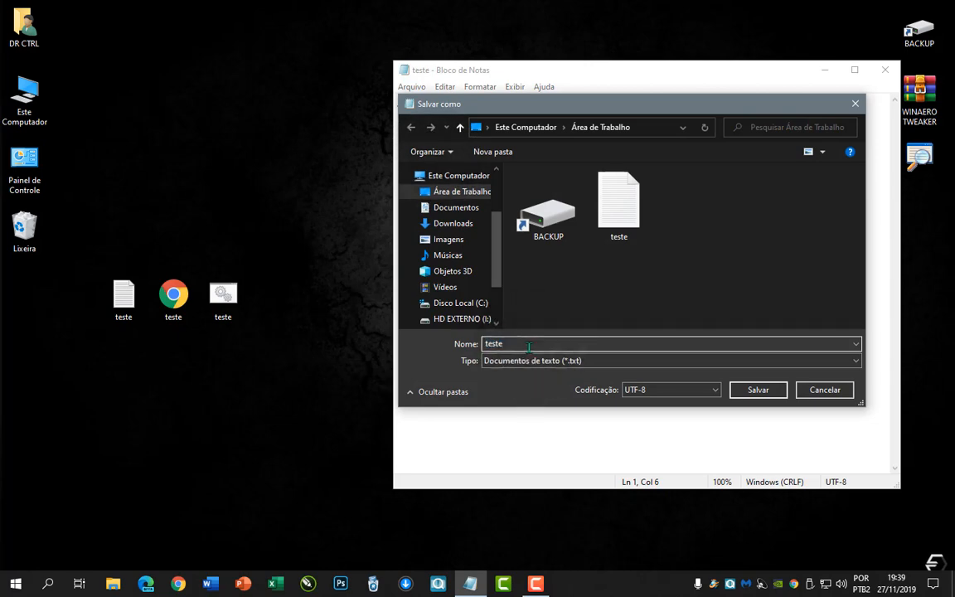
type(".ini")
left_click(758, 392)
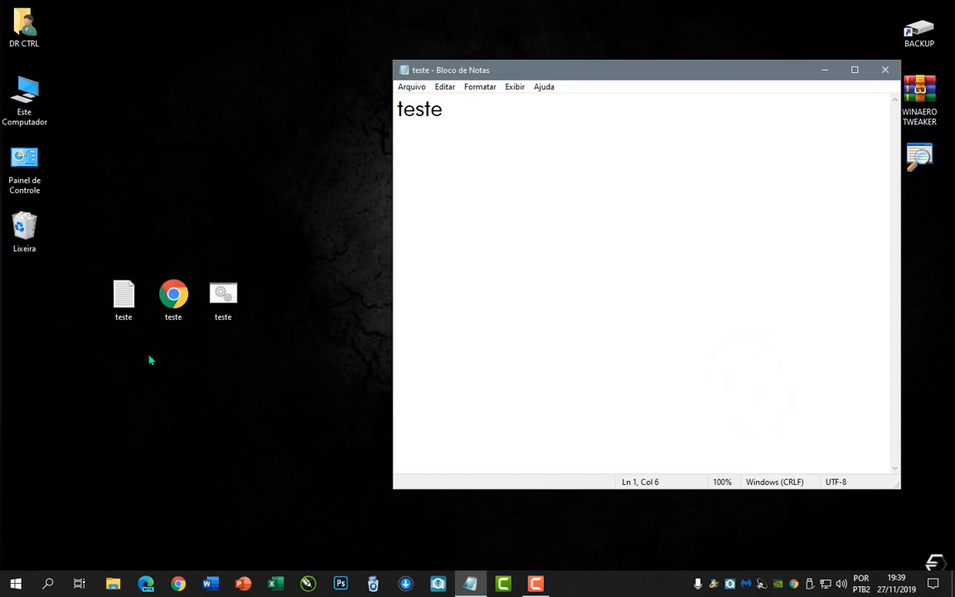
left_click_drag(45, 315, 278, 309)
left_click(333, 341)
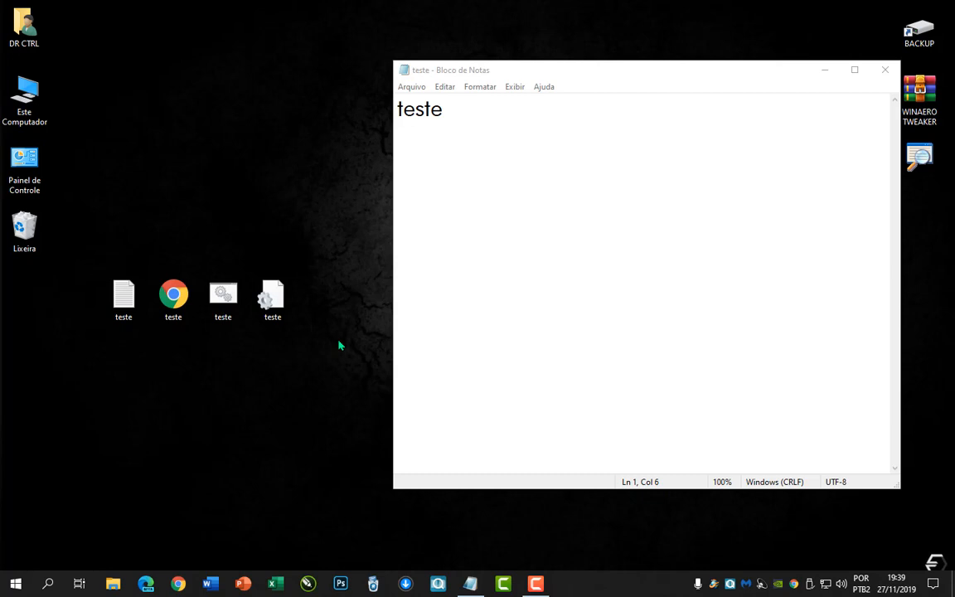
left_click(465, 196)
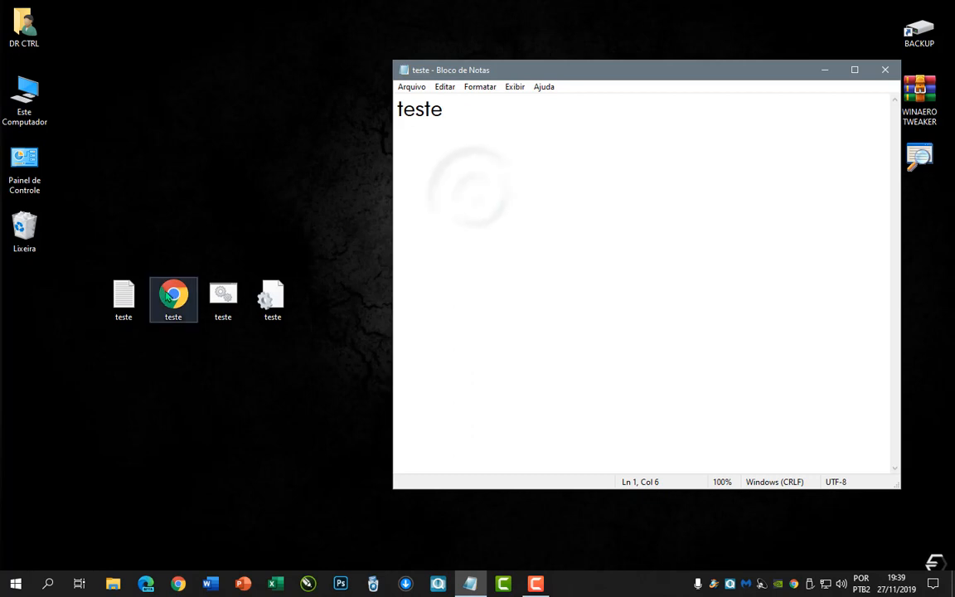
left_click(177, 323)
left_click(259, 409)
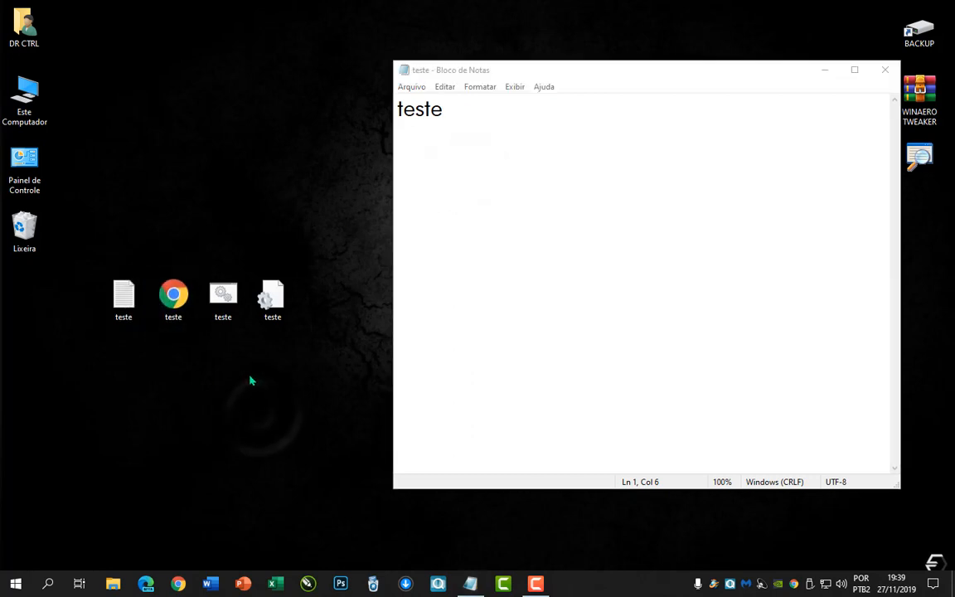
left_click(226, 310)
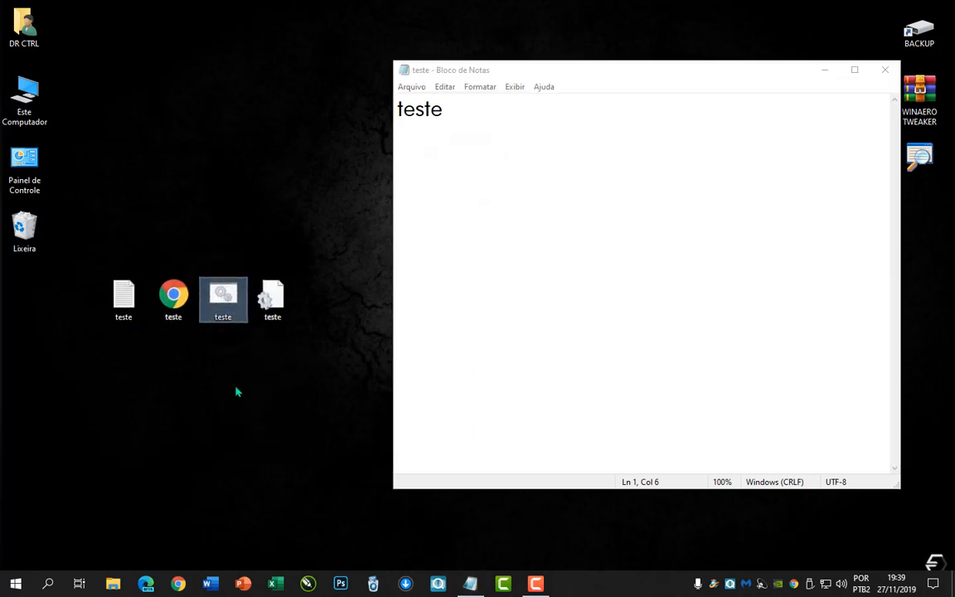
left_click(315, 376)
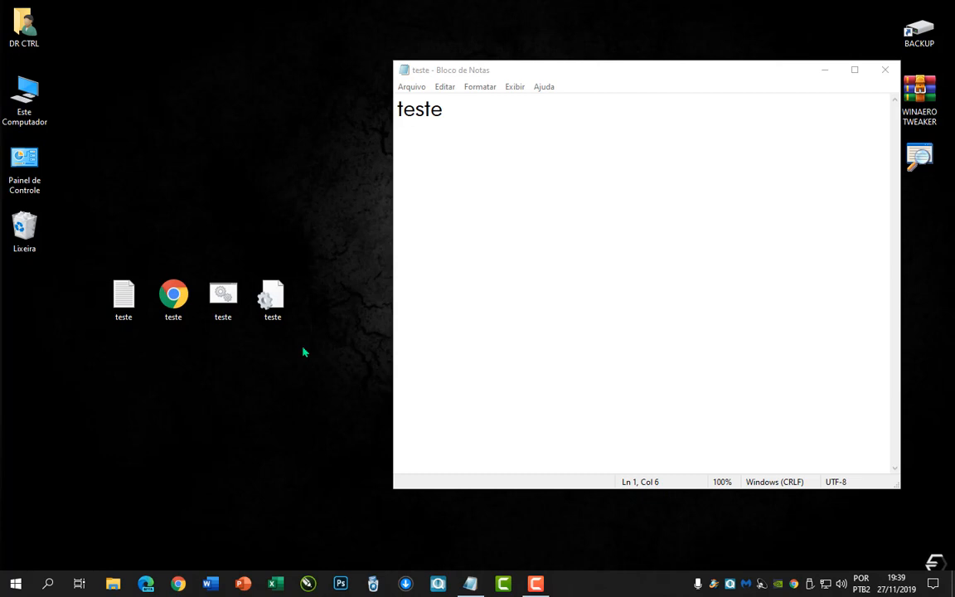
left_click(123, 297)
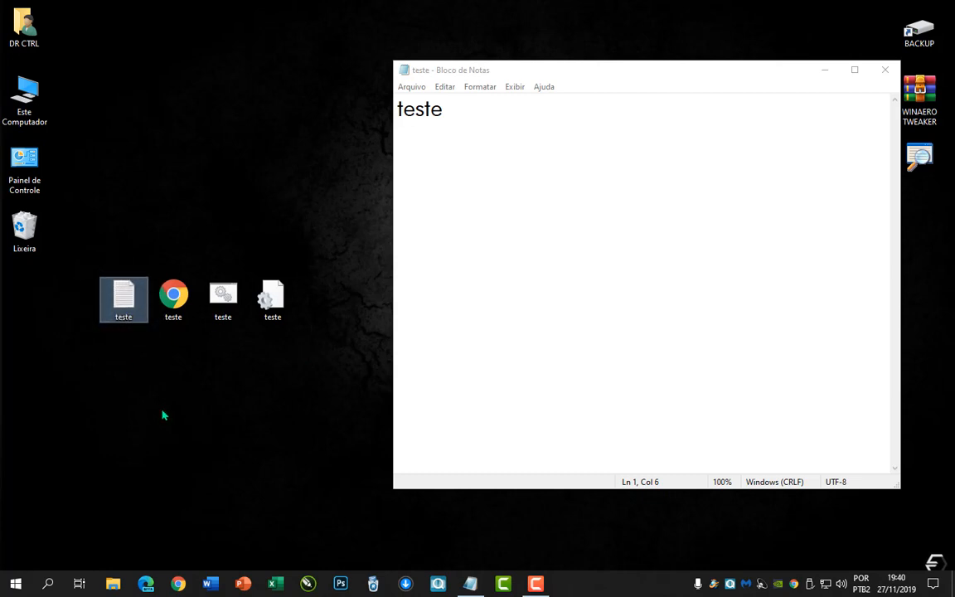
left_click(574, 173)
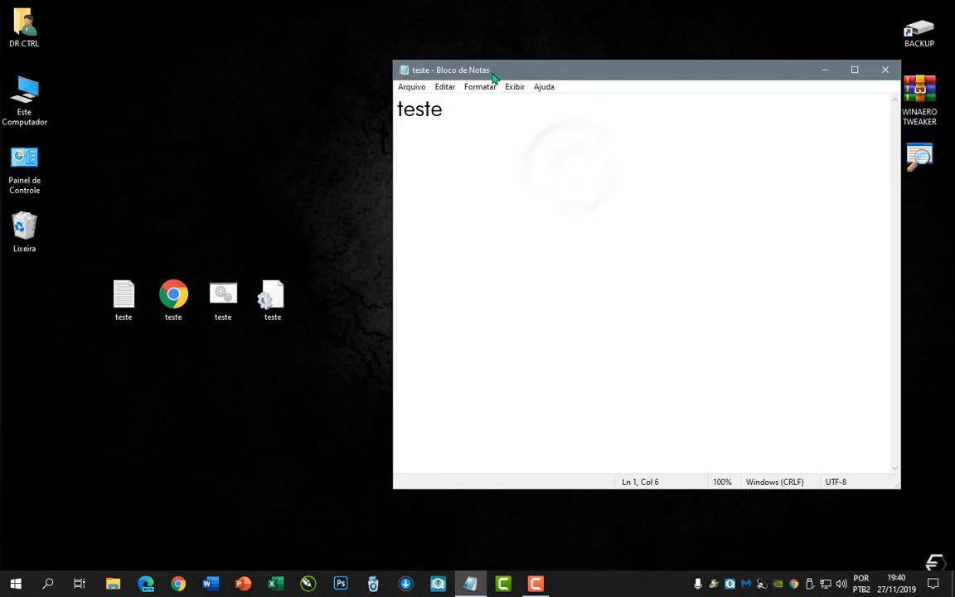
Reposition the note window, search the note for "teste" with Localizar and close the search
left_click_drag(482, 72, 452, 77)
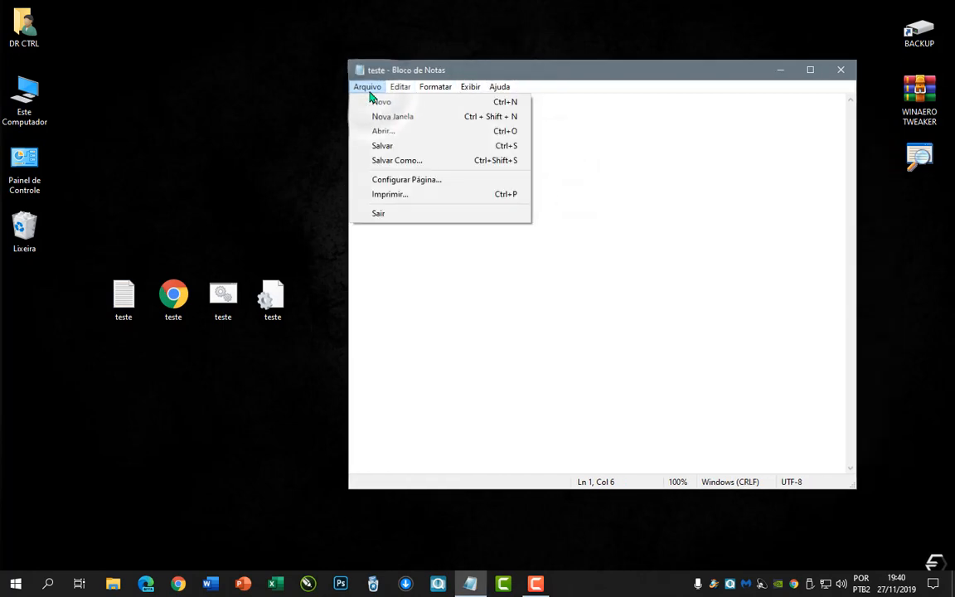
mouse_move(406, 94)
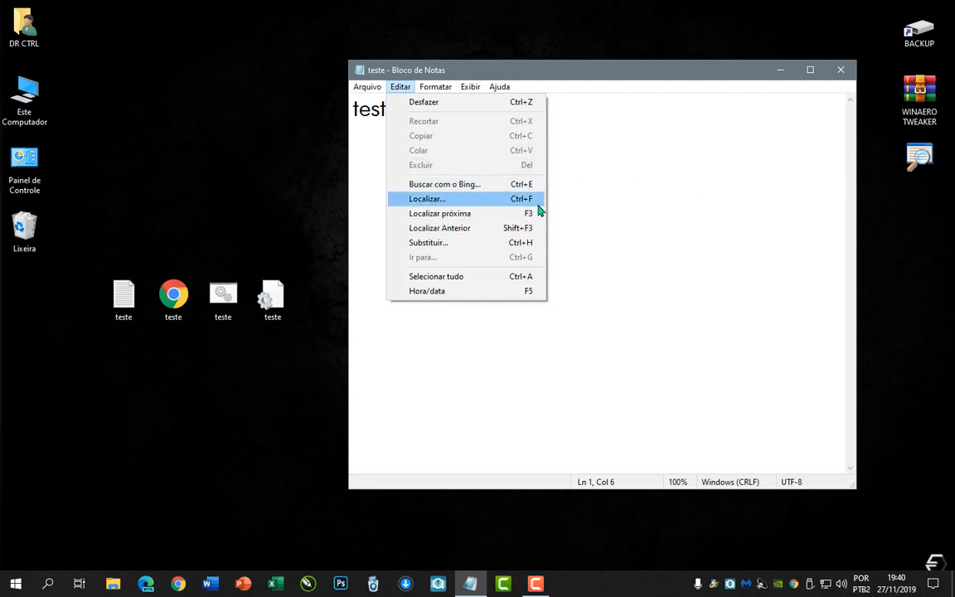
left_click(495, 200)
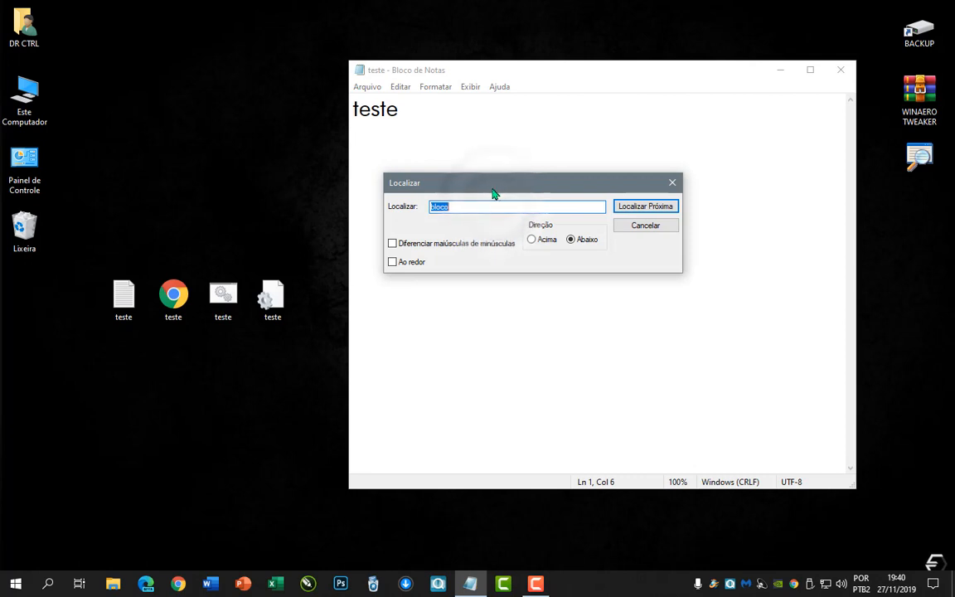
left_click_drag(495, 184, 504, 212)
key("BackSpace")
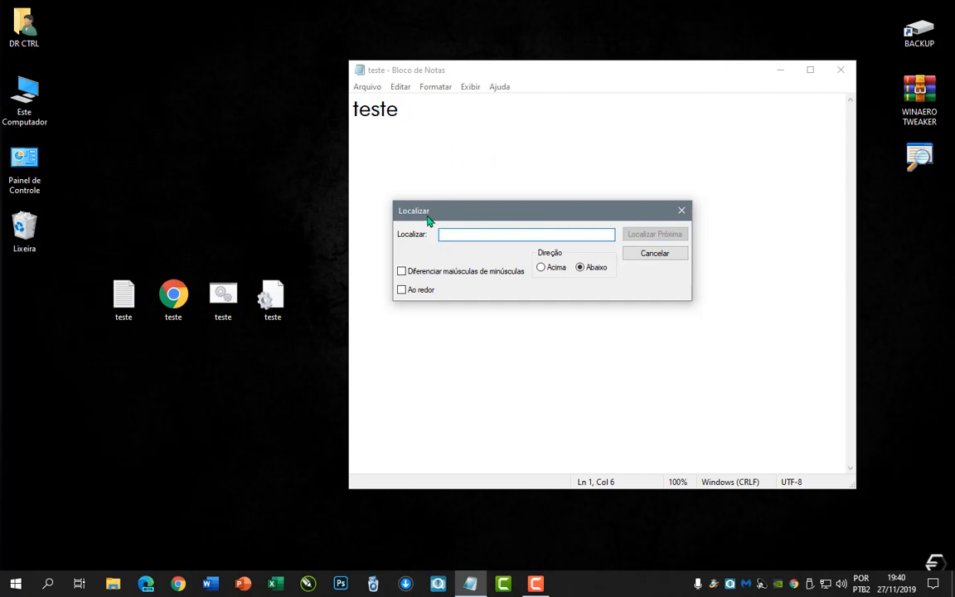
type("teste")
left_click(636, 238)
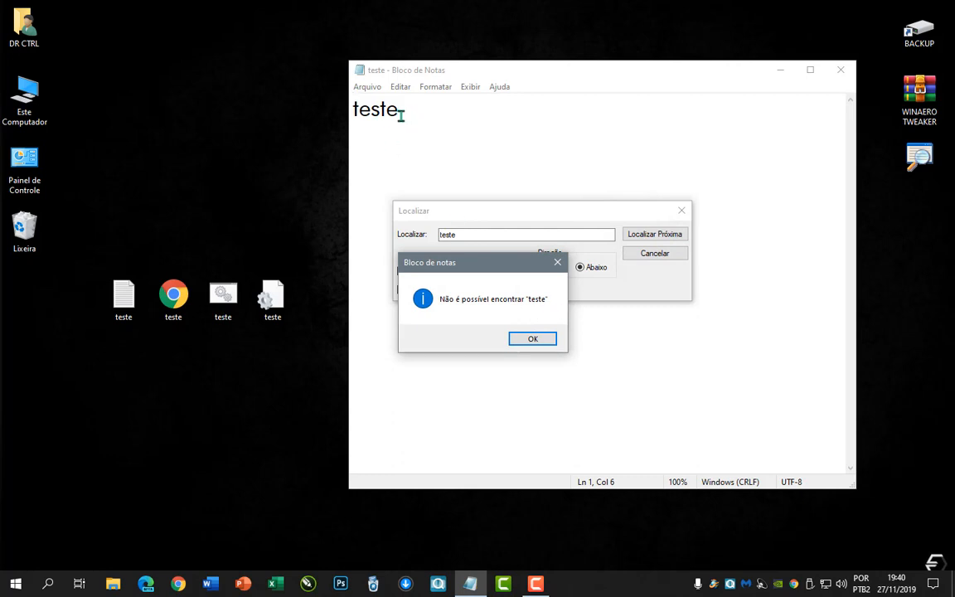
left_click(541, 337)
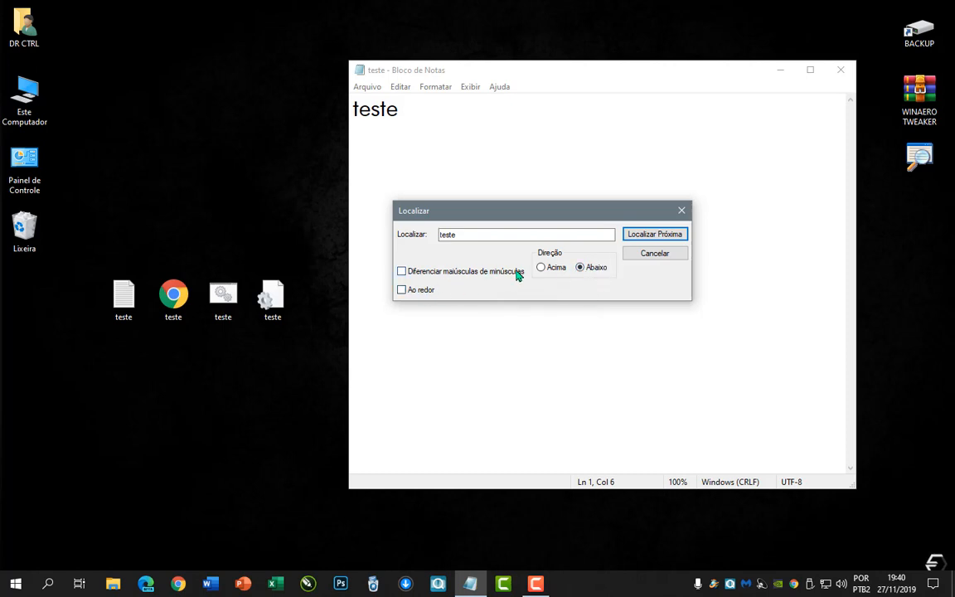
left_click(654, 254)
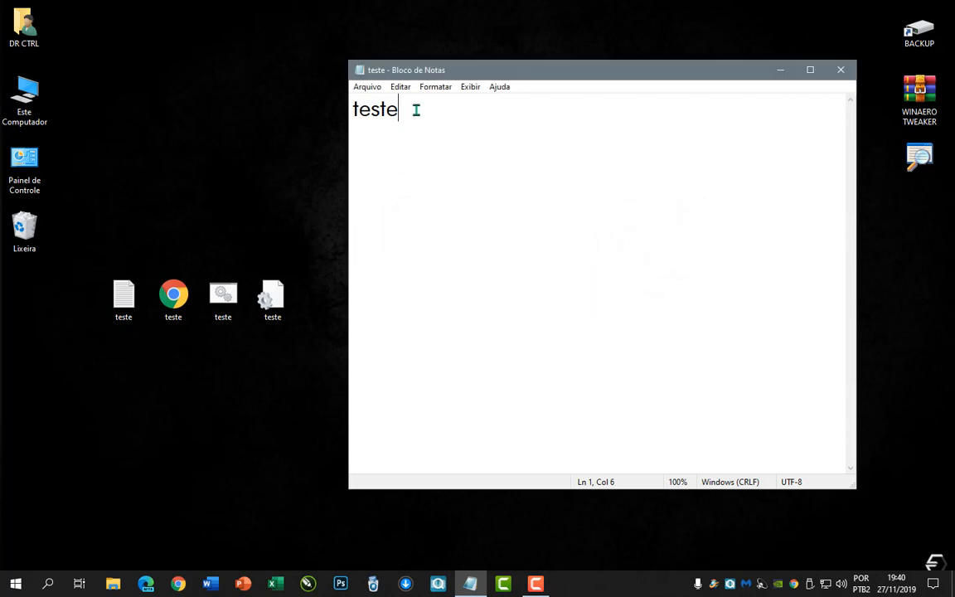
Search downward for "teste" from the beginning of the note's text and close the Localizar dialog
left_click(352, 112)
key("ctrl+f")
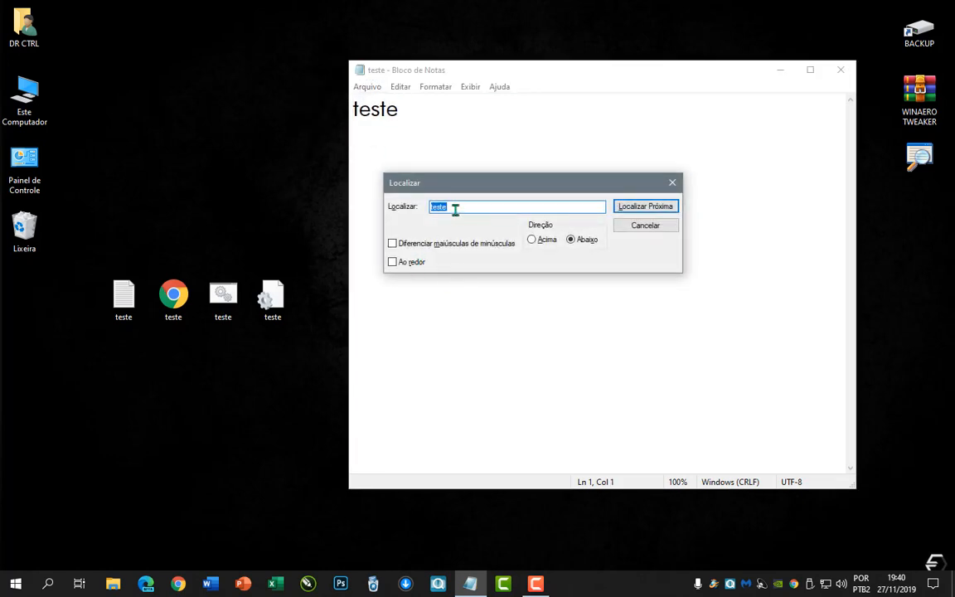
left_click(644, 209)
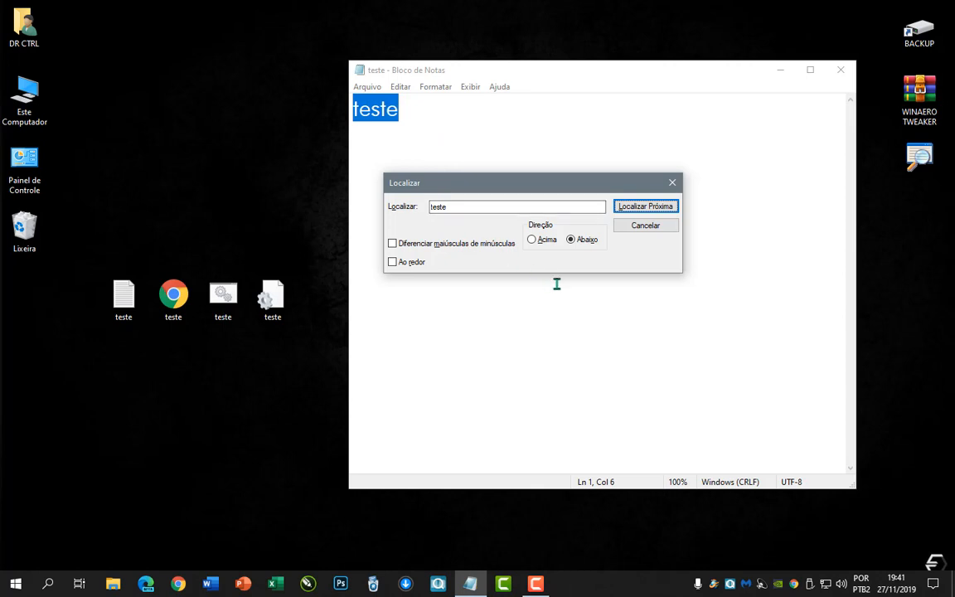
left_click(633, 232)
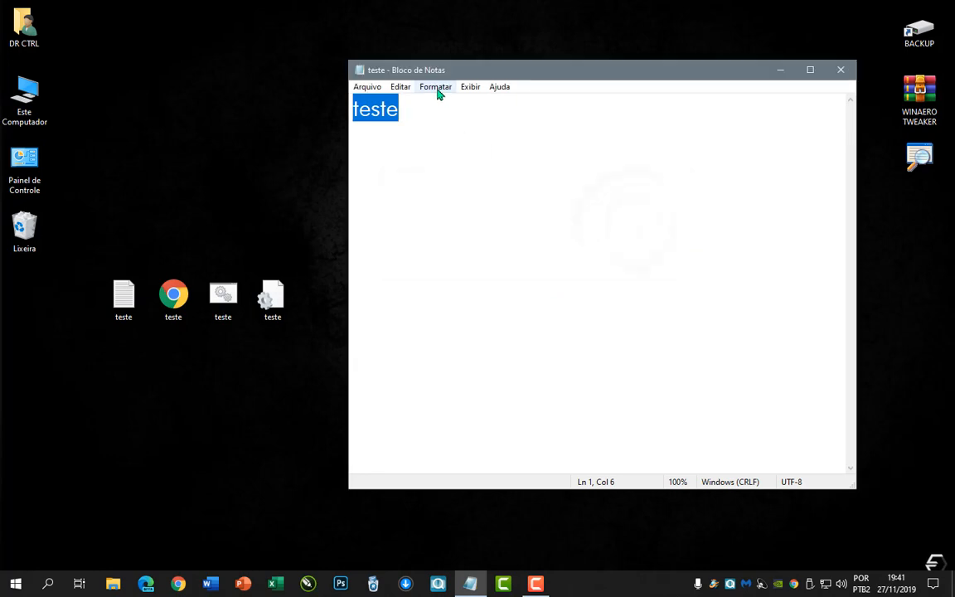
left_click(436, 88)
left_click(438, 90)
left_click(478, 90)
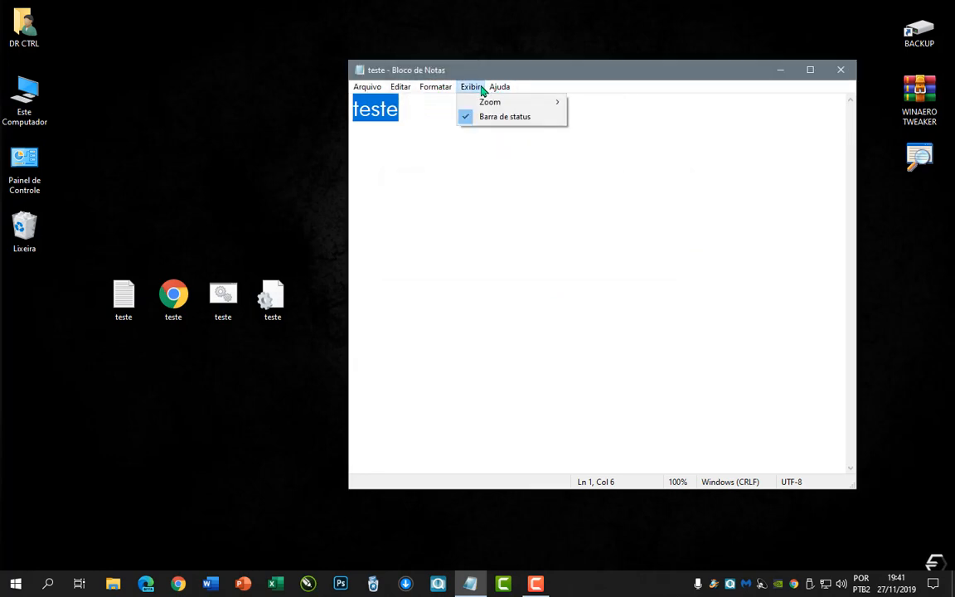
mouse_move(367, 89)
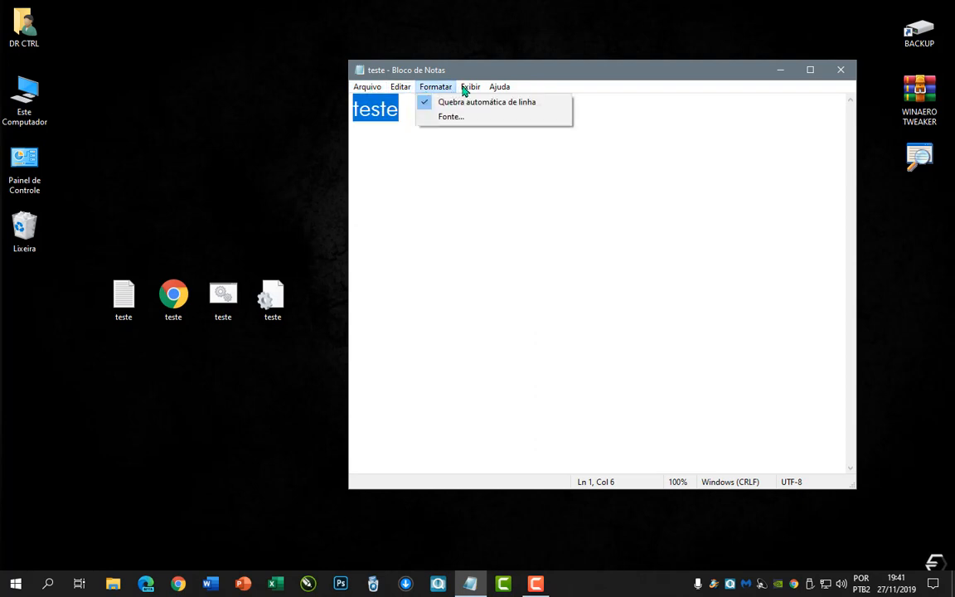
left_click(555, 229)
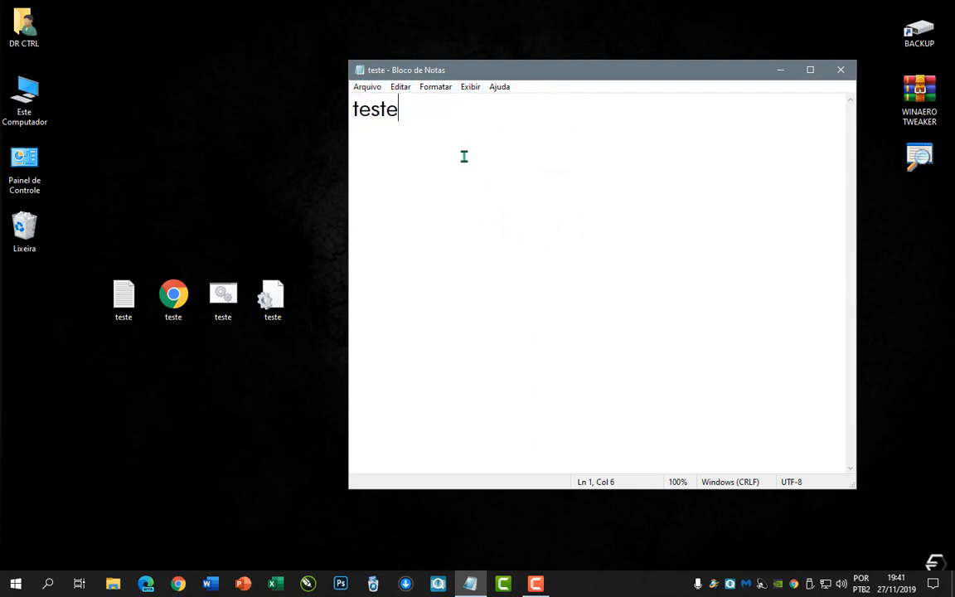
Close the note and move the four teste files together to the desktop area just below the wallpaper's Windows logo
left_click(841, 70)
left_click(387, 323)
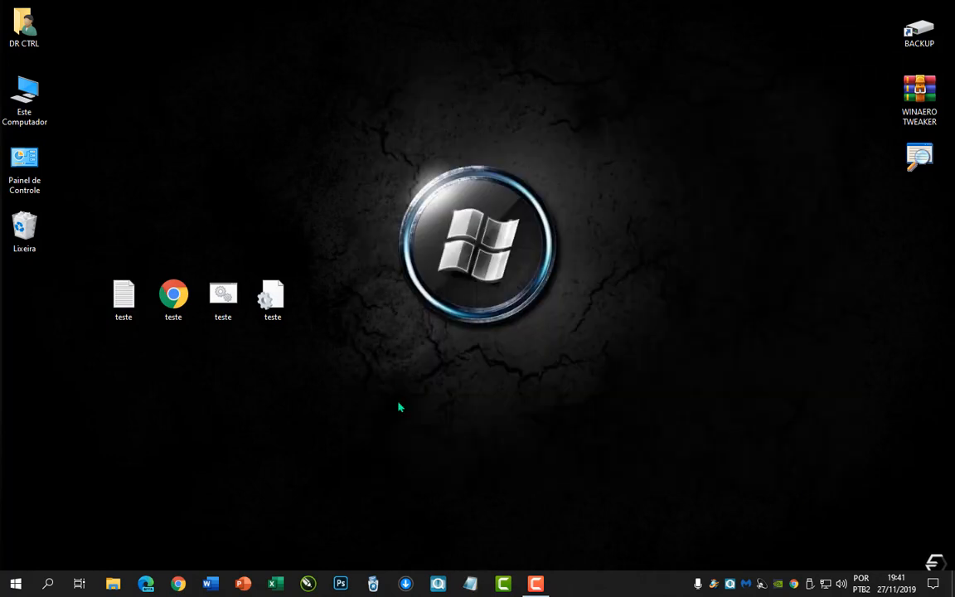
left_click_drag(100, 241, 554, 431)
left_click(638, 438)
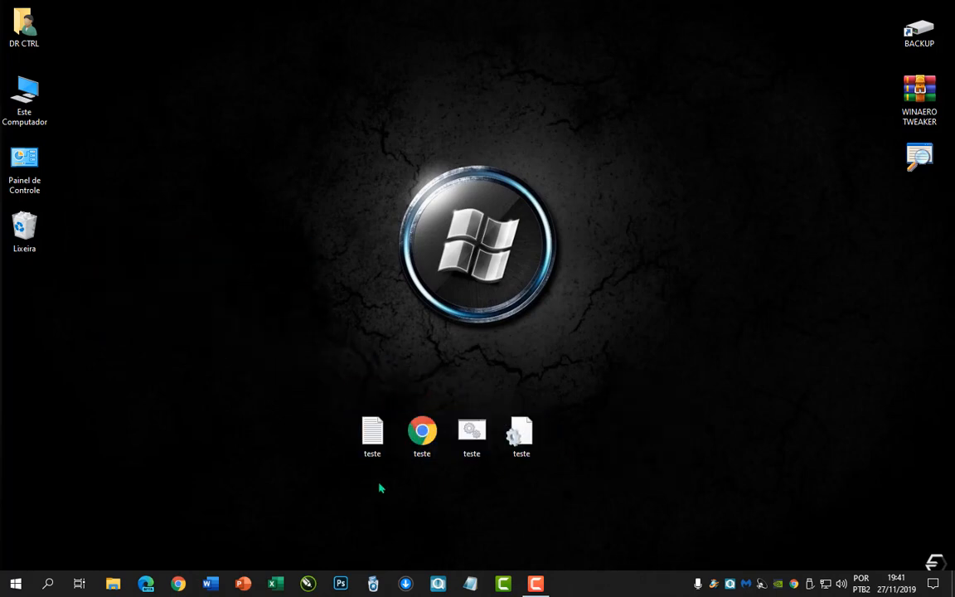
left_click(681, 486)
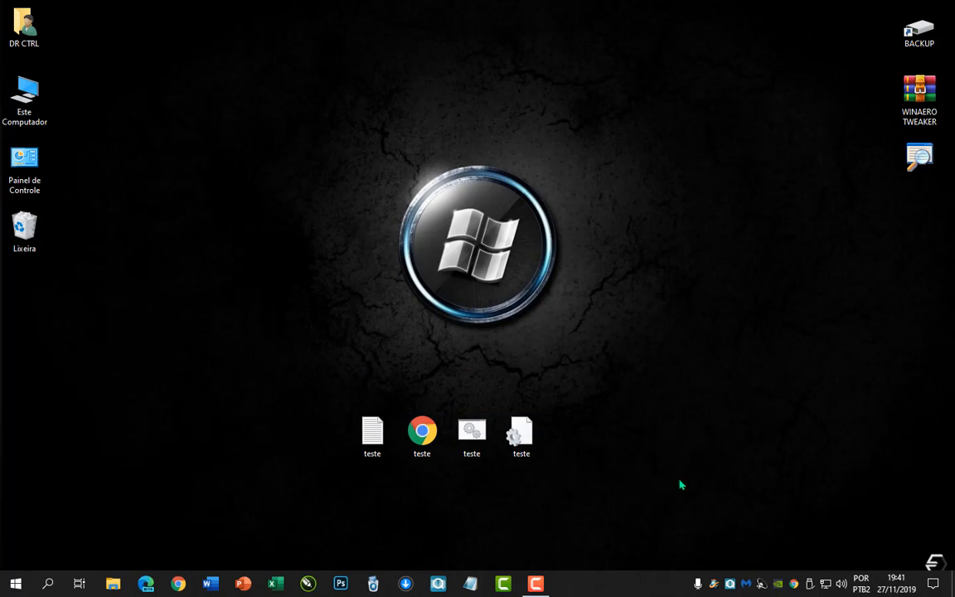